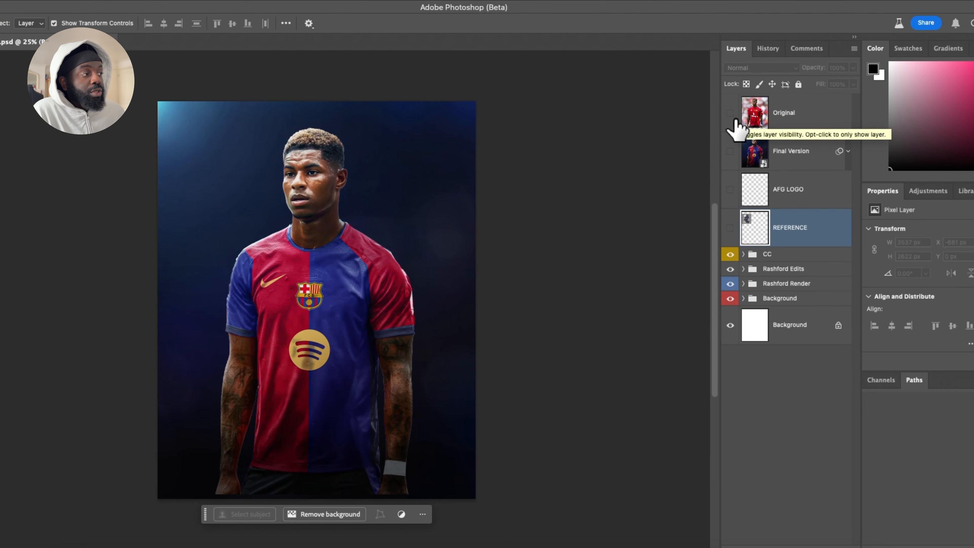
Compare the finished Barcelona kit edit with the Original photo and the Final Version by toggling those two layers' visibility.
{"action": "left_click", "coordinate": [730, 113]}
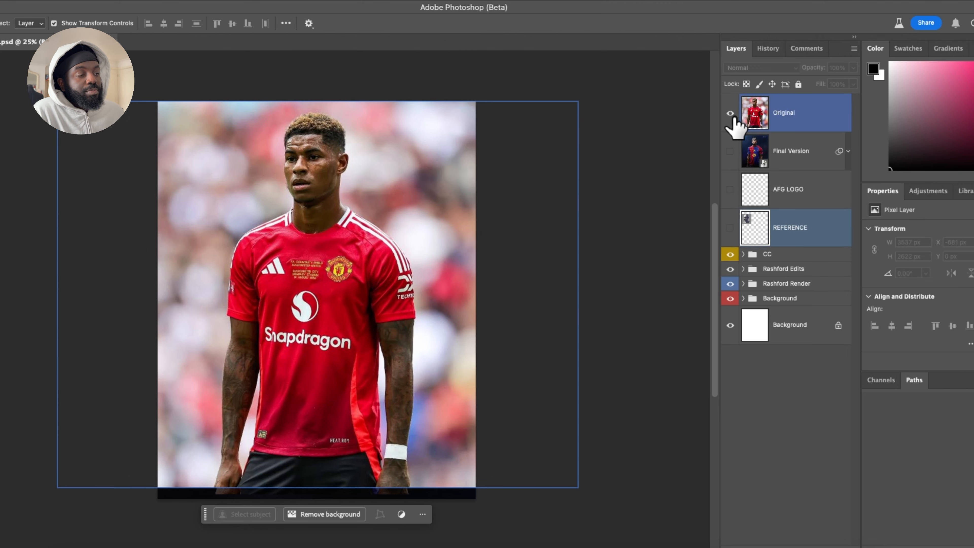
{"action": "left_click", "coordinate": [730, 113]}
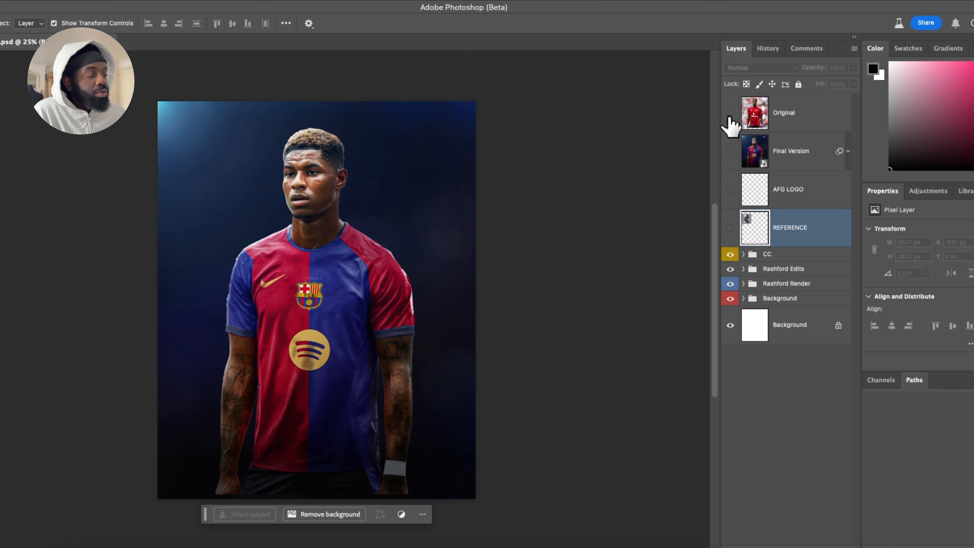
{"action": "left_click", "coordinate": [730, 113]}
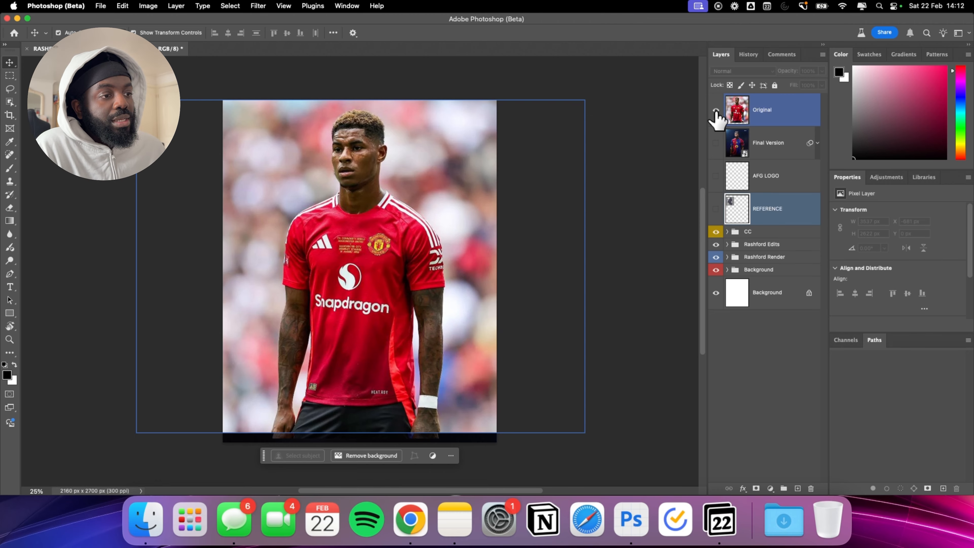
{"action": "left_click", "coordinate": [716, 112]}
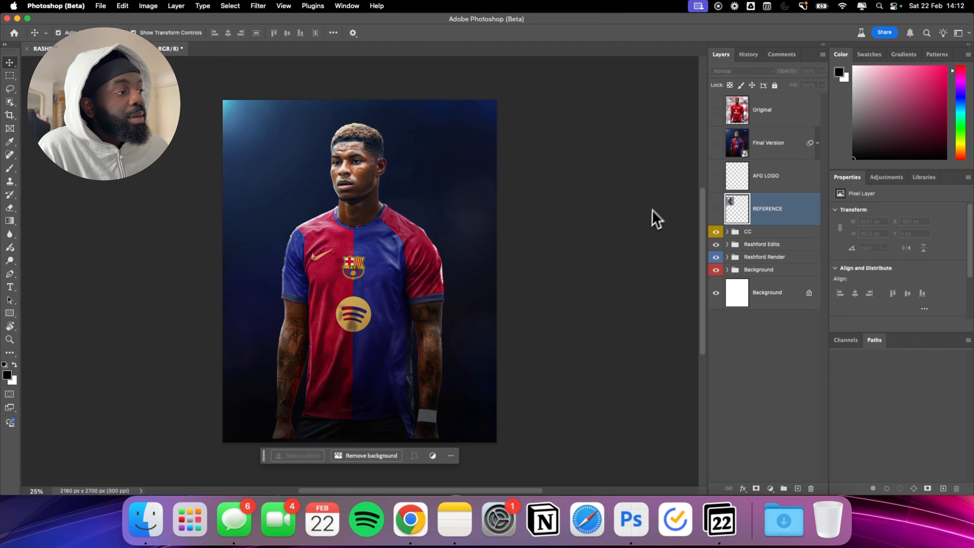
{"action": "left_click", "coordinate": [716, 143]}
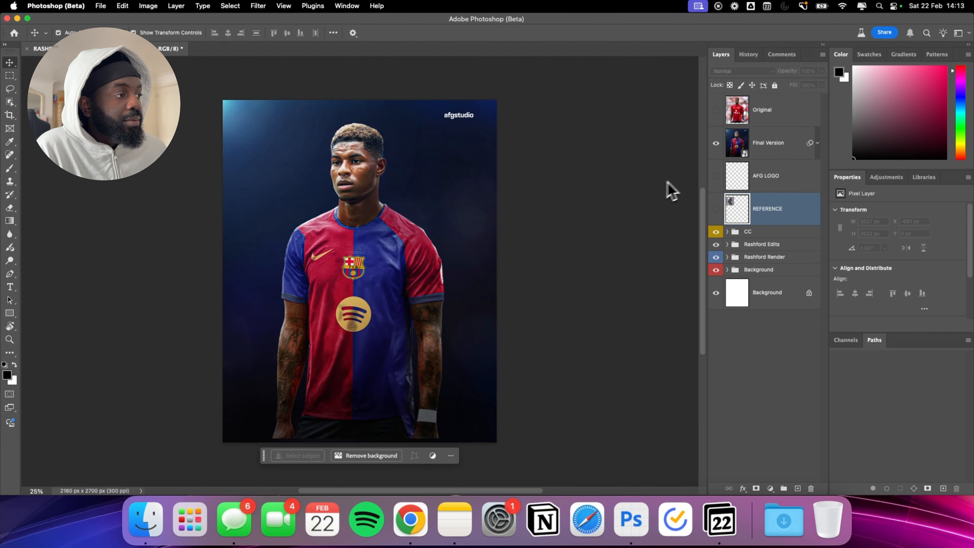
{"action": "left_click", "coordinate": [716, 143]}
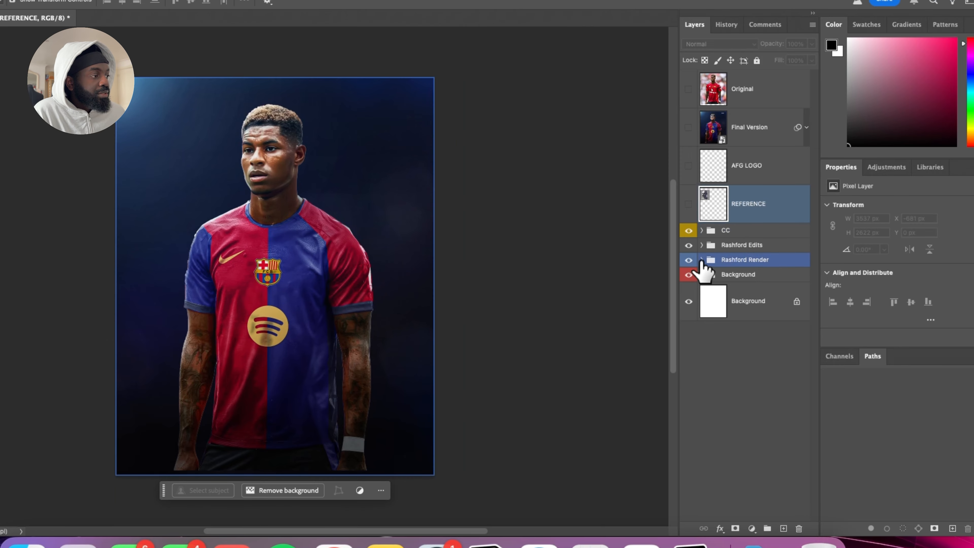
Open the player's smart object inside the Rashford Render group for editing.
{"action": "left_click", "coordinate": [702, 260]}
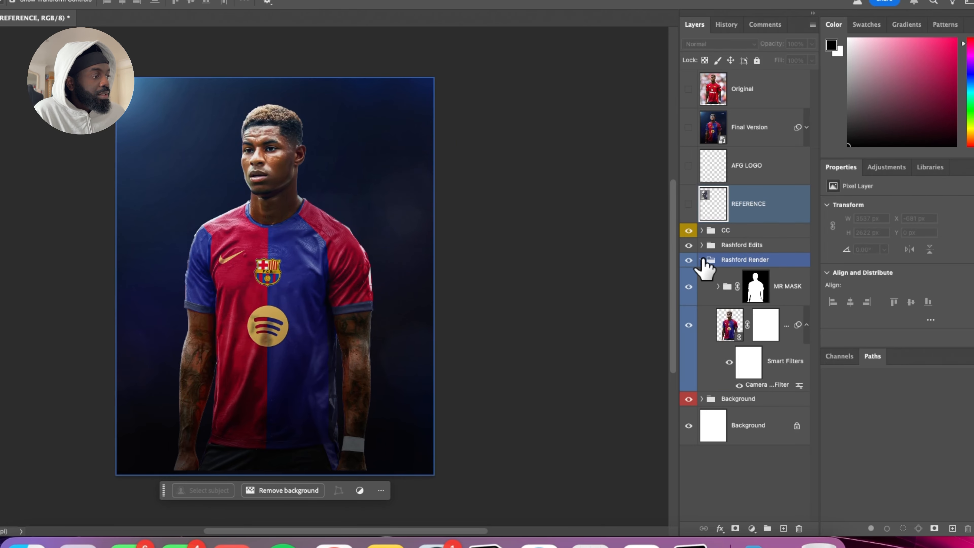
{"action": "left_click", "coordinate": [748, 372]}
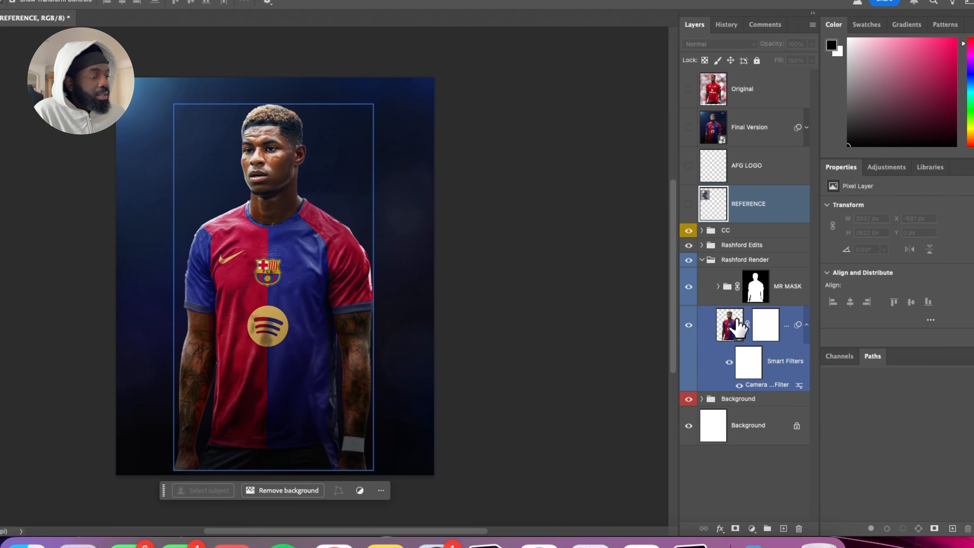
{"action": "double_click", "coordinate": [731, 324]}
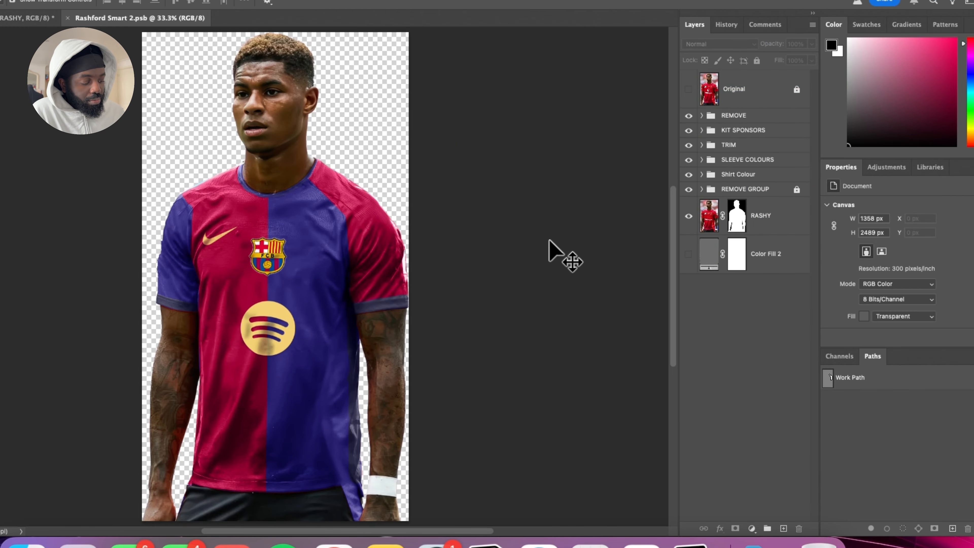
{"action": "key", "text": "super+minus"}
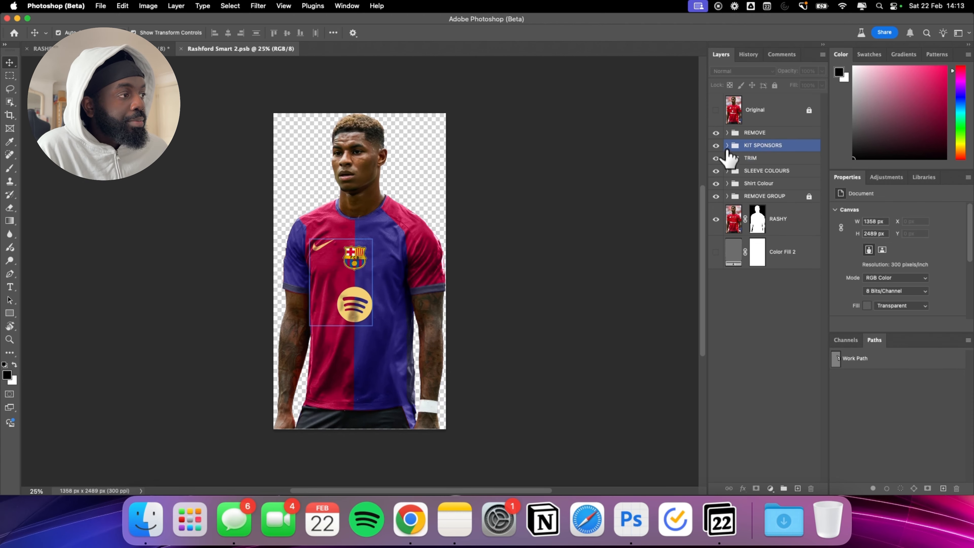
Hide all the kit edit groups and the RASHY layer, and show only the Original photo layer.
{"action": "left_click", "coordinate": [716, 132]}
{"action": "left_click", "coordinate": [717, 146]}
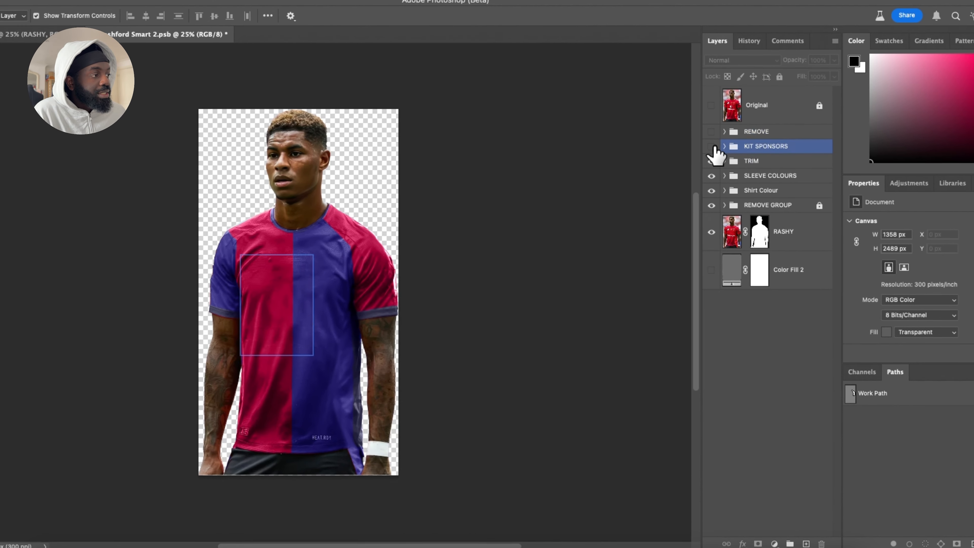
{"action": "left_click", "coordinate": [712, 161]}
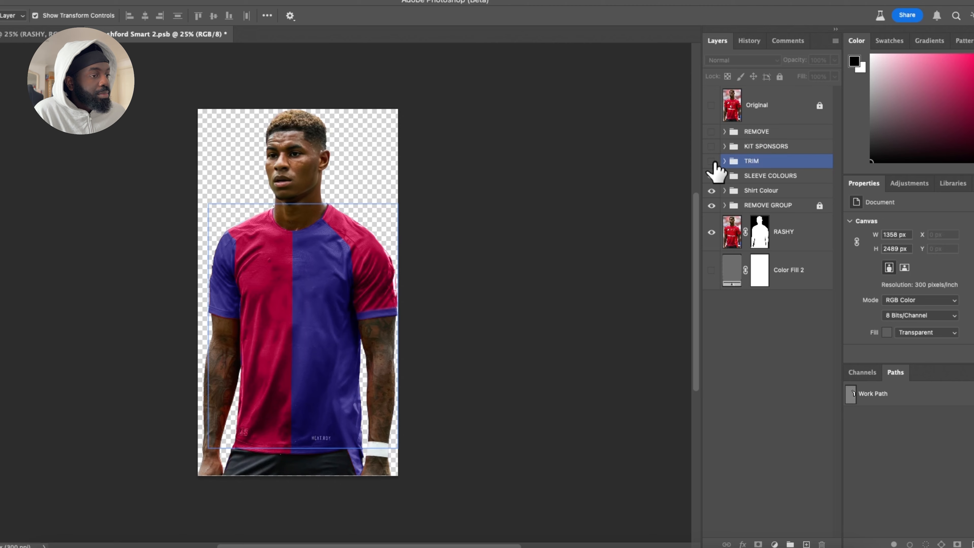
{"action": "left_click", "coordinate": [712, 175]}
{"action": "left_click", "coordinate": [712, 191]}
{"action": "left_click", "coordinate": [711, 205]}
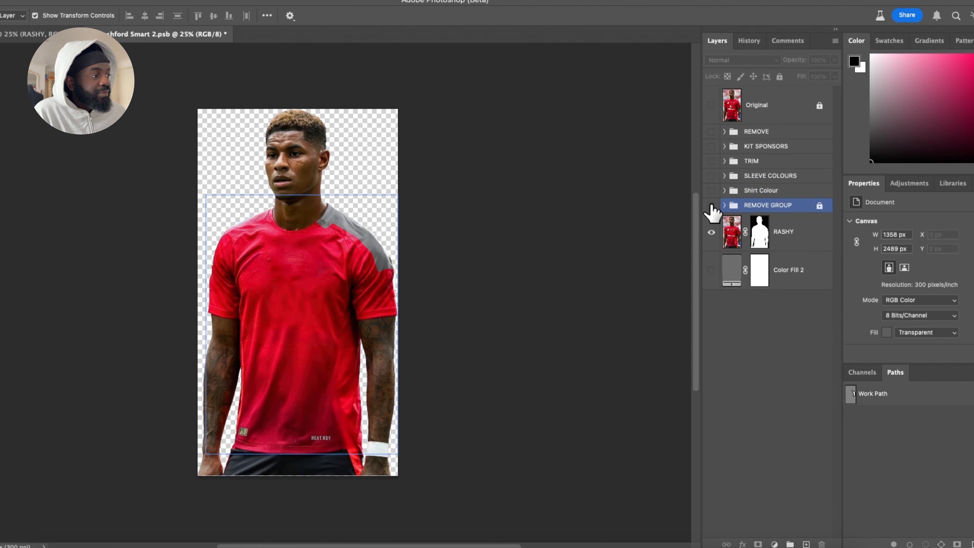
{"action": "left_click", "coordinate": [712, 232]}
{"action": "left_click", "coordinate": [710, 105]}
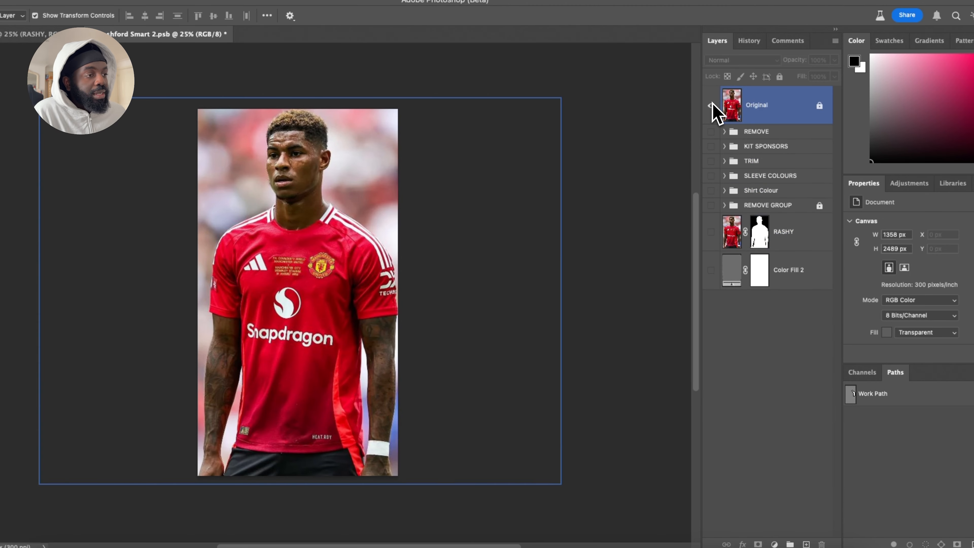
Unlock the Original layer and select it.
{"action": "left_click", "coordinate": [674, 108]}
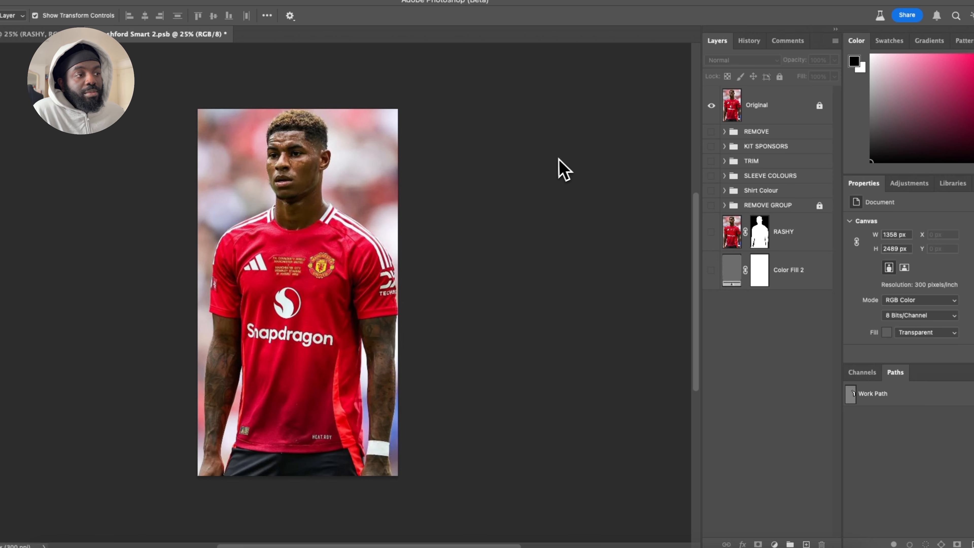
{"action": "left_click", "coordinate": [826, 111]}
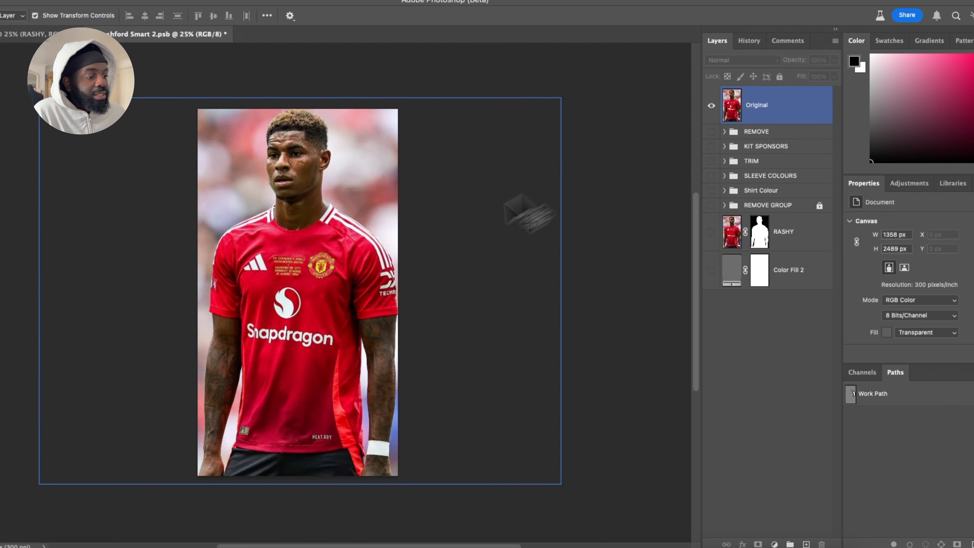
{"action": "left_click", "coordinate": [369, 285]}
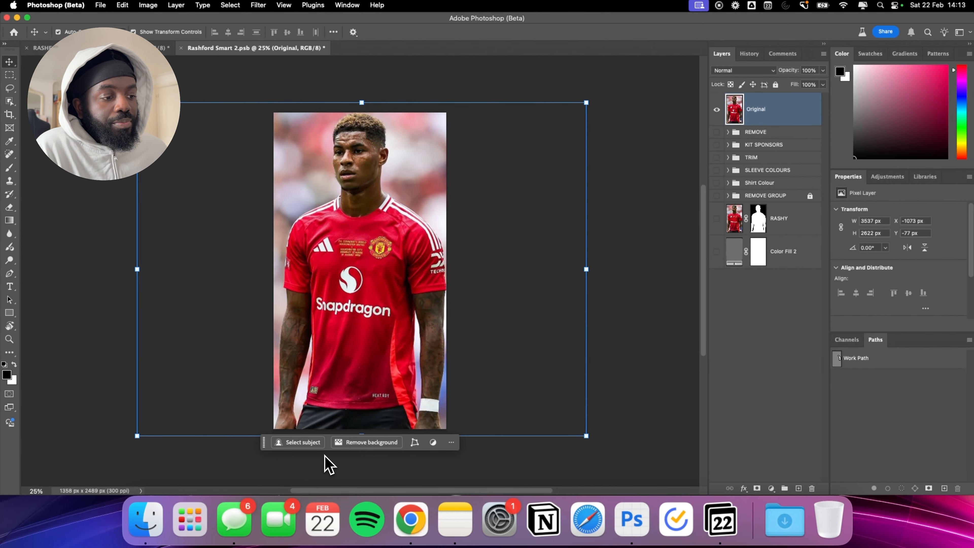
Try removing the background from the Original layer, and undo the removal.
{"action": "left_click", "coordinate": [380, 442]}
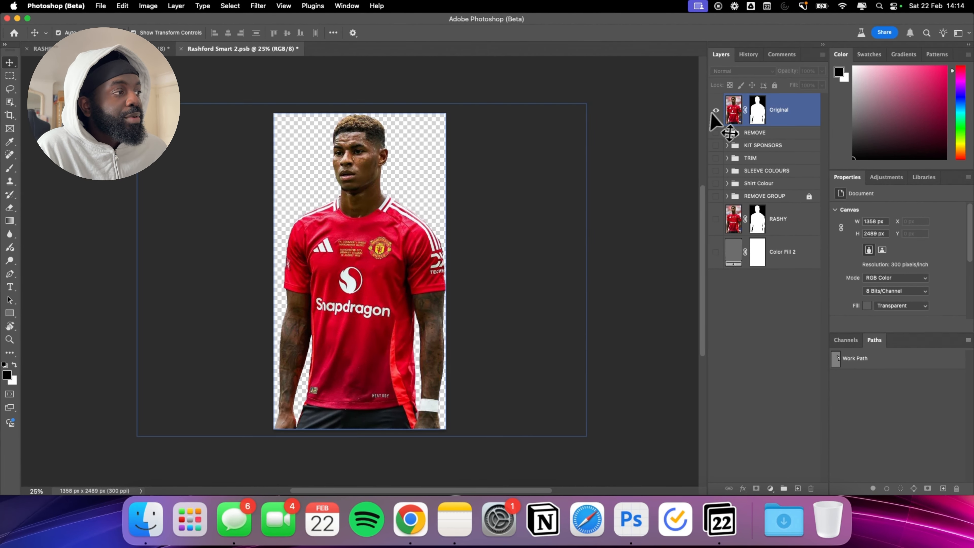
{"action": "key", "text": "super+z"}
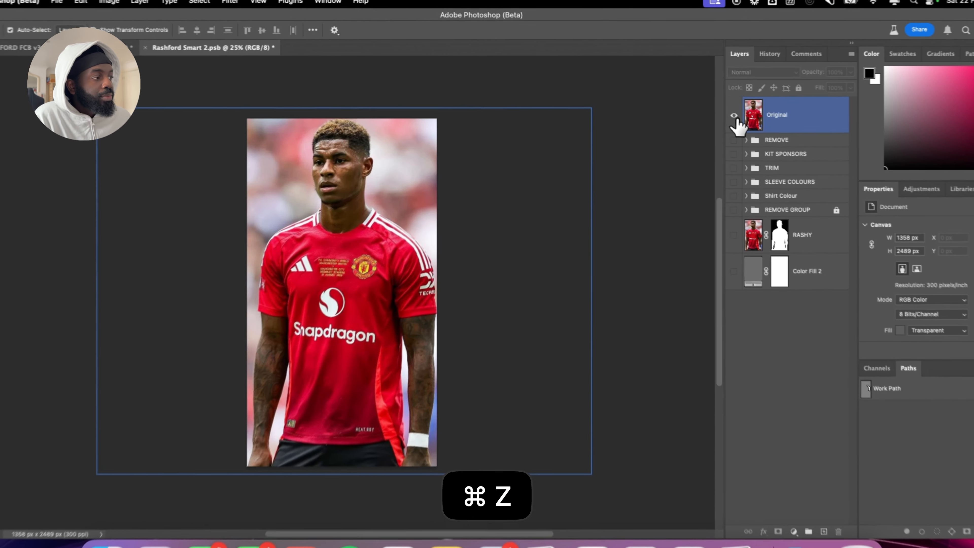
Show the masked RASHY layer and compare it with the Original layer, leaving Original hidden.
{"action": "left_click", "coordinate": [734, 115]}
{"action": "left_click", "coordinate": [733, 235]}
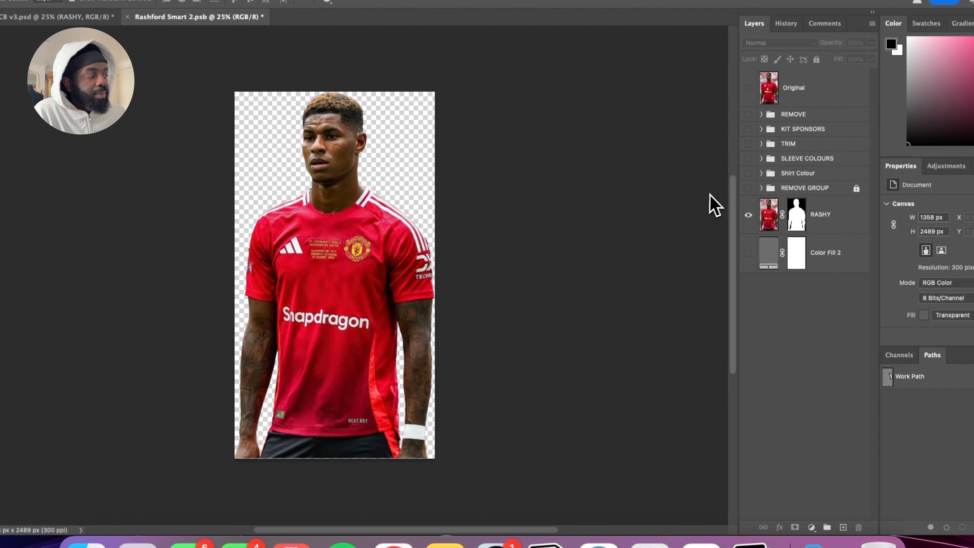
{"action": "left_click", "coordinate": [756, 121]}
{"action": "left_click", "coordinate": [741, 118]}
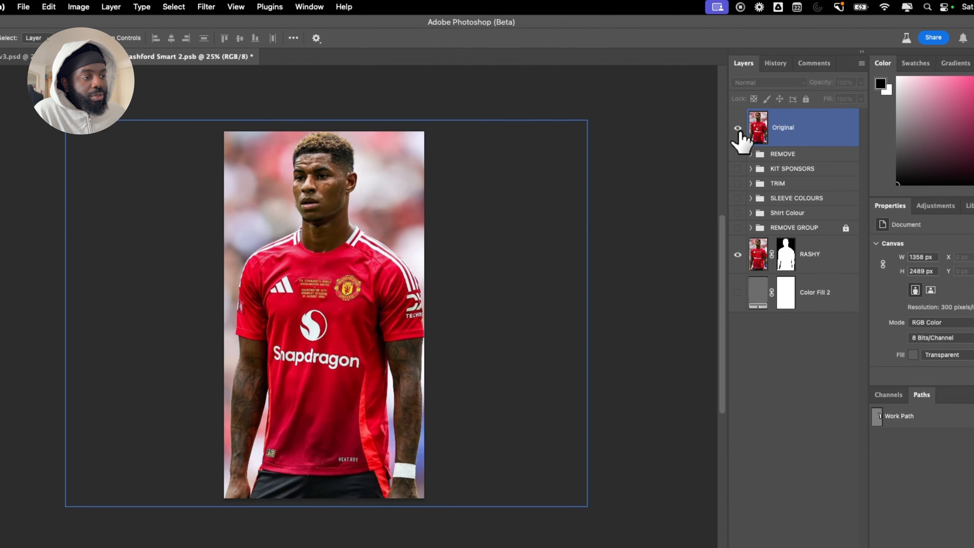
{"action": "left_click", "coordinate": [739, 129]}
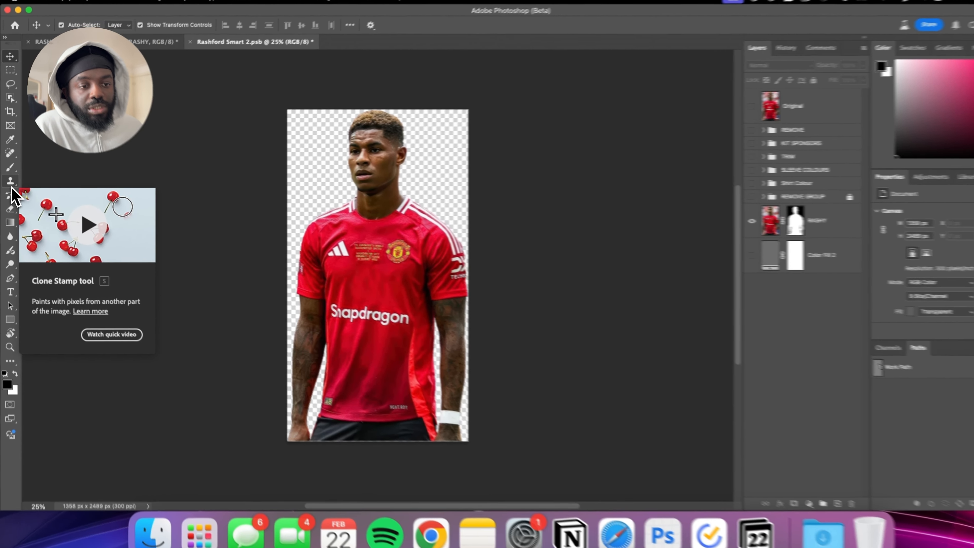
Make the Original layer visible again and select it for retouching around the shirt's chest.
{"action": "left_click", "coordinate": [10, 184]}
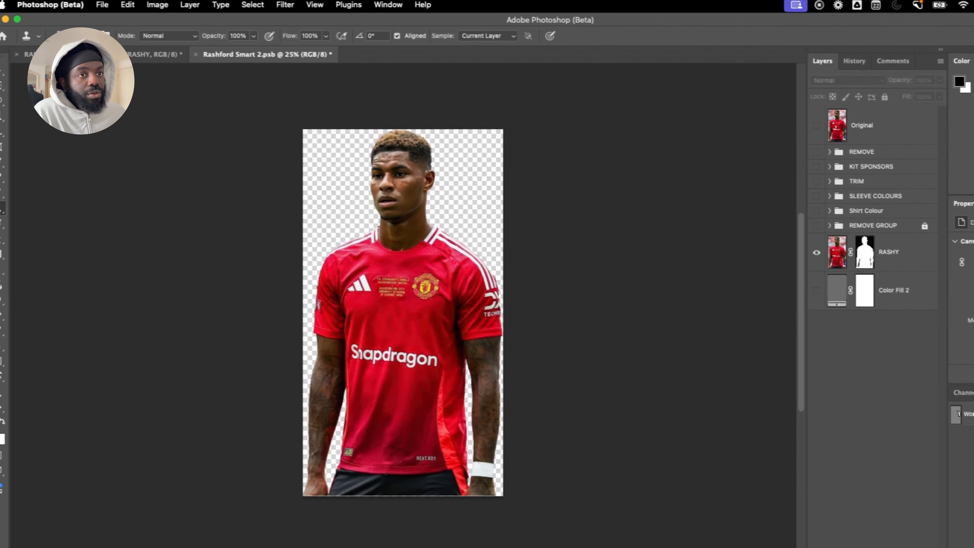
{"action": "left_click", "coordinate": [2, 71]}
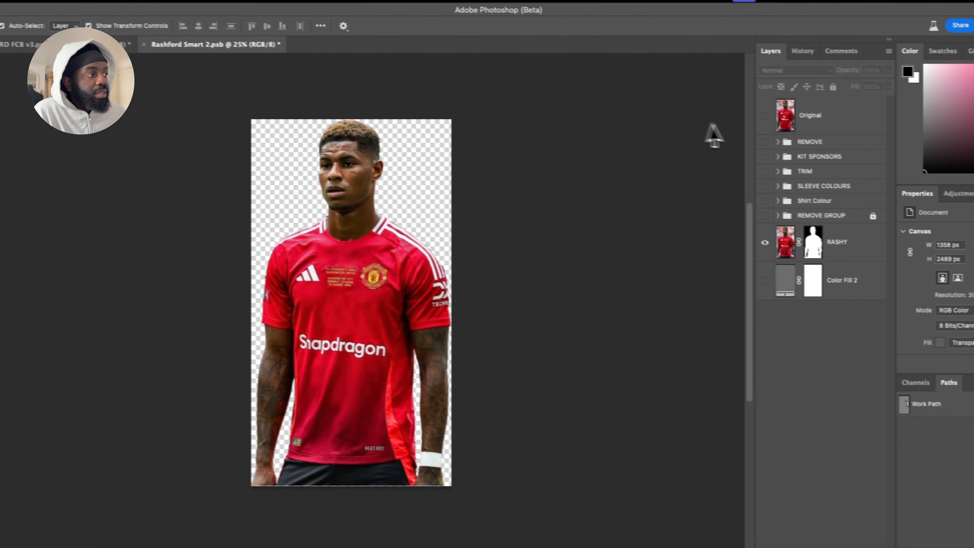
{"action": "left_click", "coordinate": [817, 126]}
{"action": "left_click", "coordinate": [745, 112]}
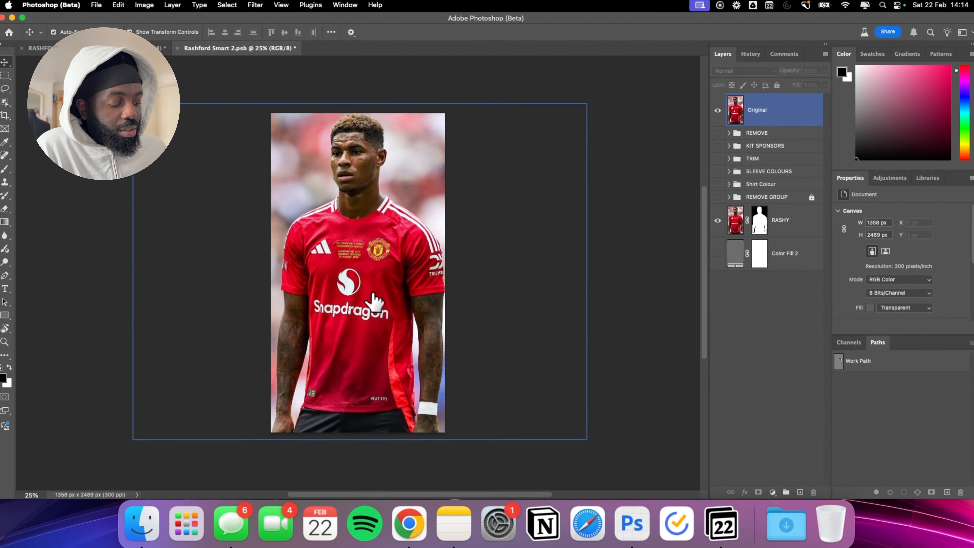
{"action": "key", "text": "super+equal"}
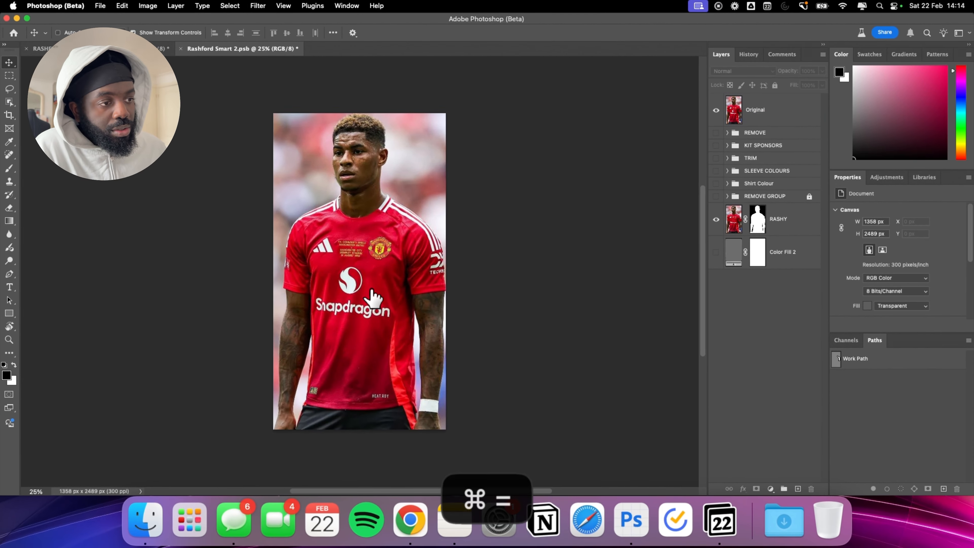
{"action": "key", "text": "super+equal"}
{"action": "key", "text": "super+equal"}
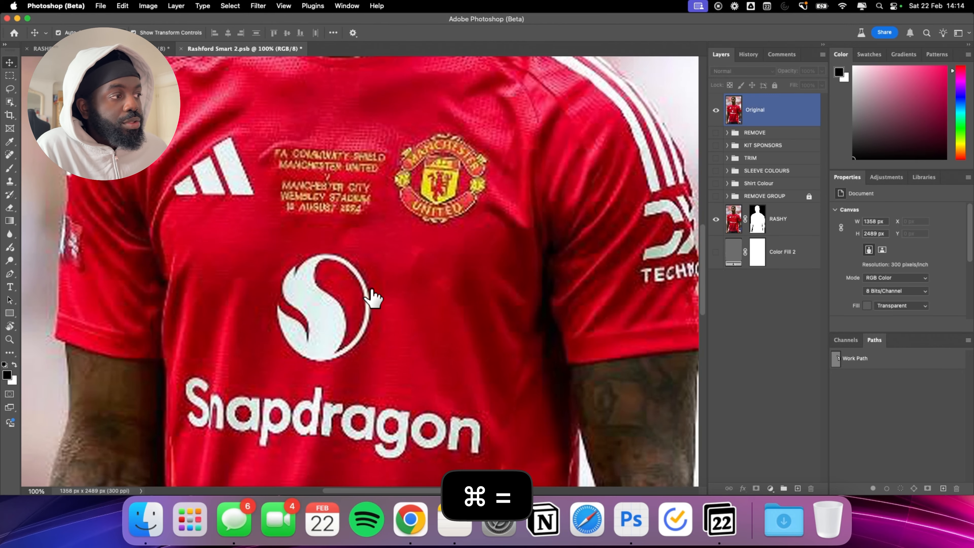
{"action": "left_click", "coordinate": [735, 114]}
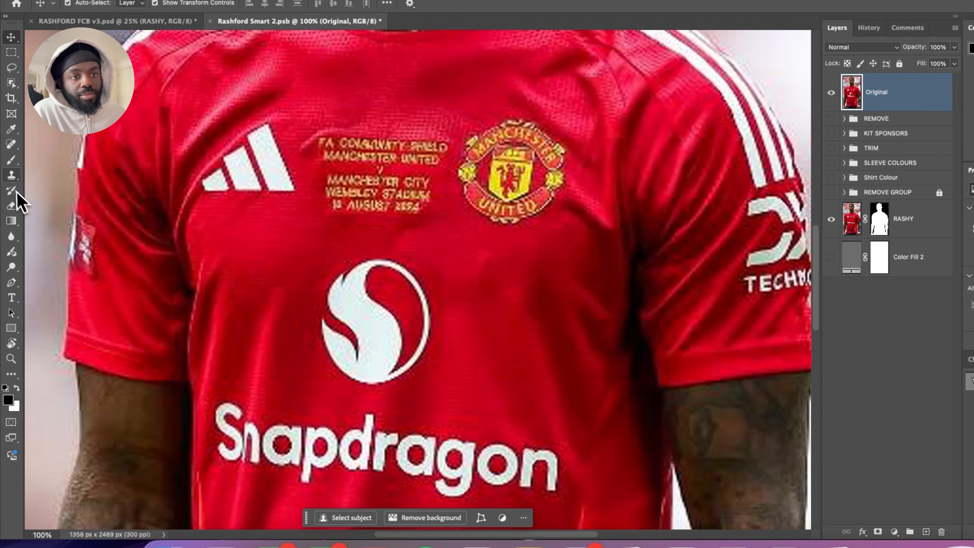
Set up the Clone Stamp tool with a soft brush of 140 px and 0% hardness.
{"action": "left_click", "coordinate": [10, 176]}
{"action": "right_click", "coordinate": [457, 279]}
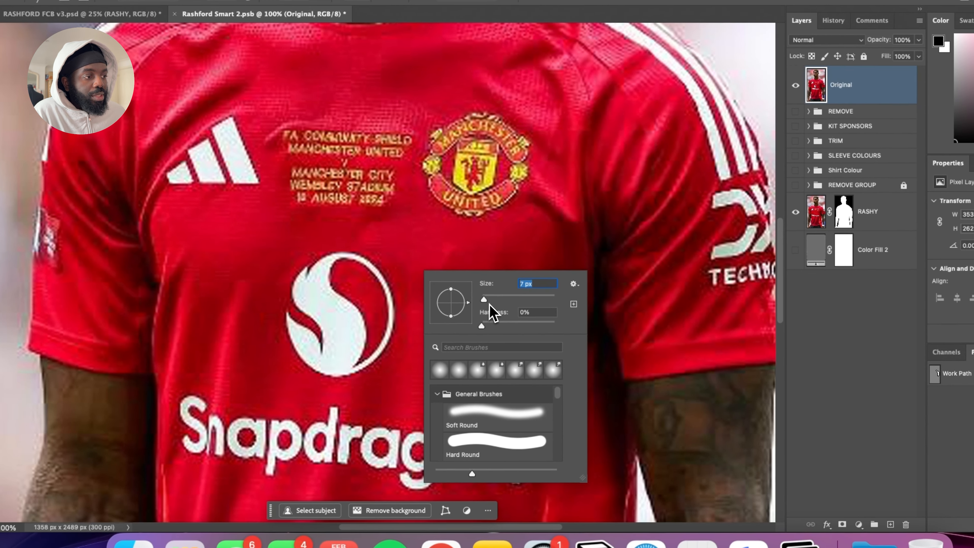
{"action": "left_click", "coordinate": [489, 300]}
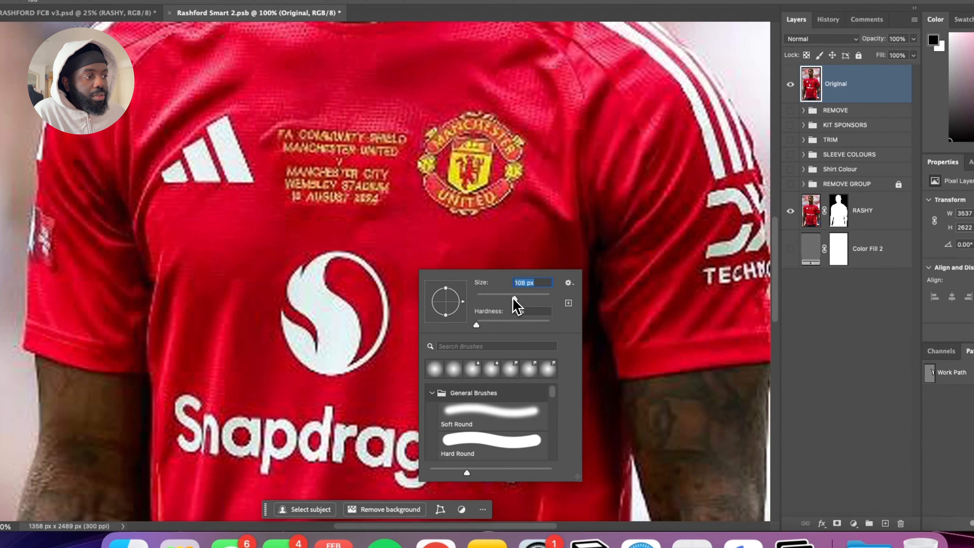
{"action": "key", "text": "Return"}
Clone plain red shirt fabric over the round emblem above the Snapdragon text on the Original layer.
{"action": "left_click", "coordinate": [412, 271]}
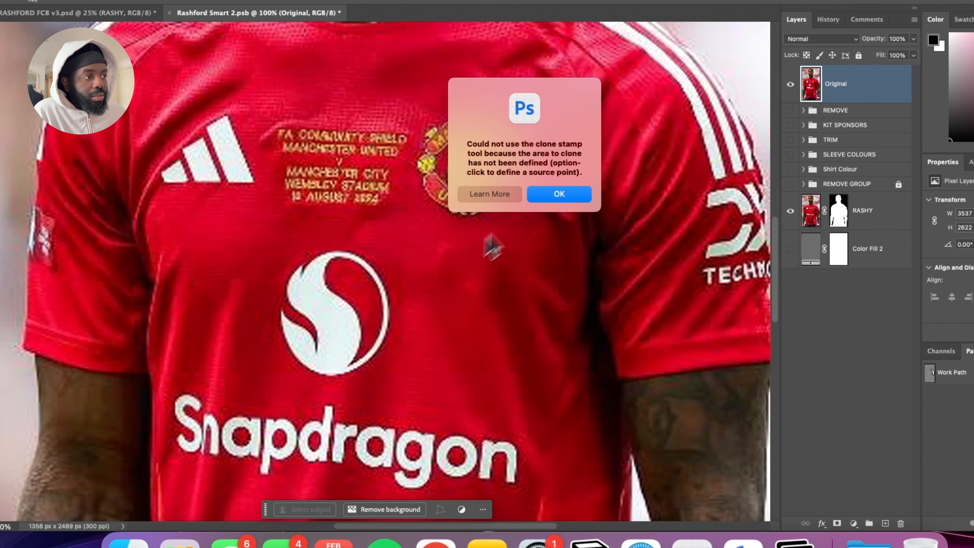
{"action": "left_click", "coordinate": [555, 192]}
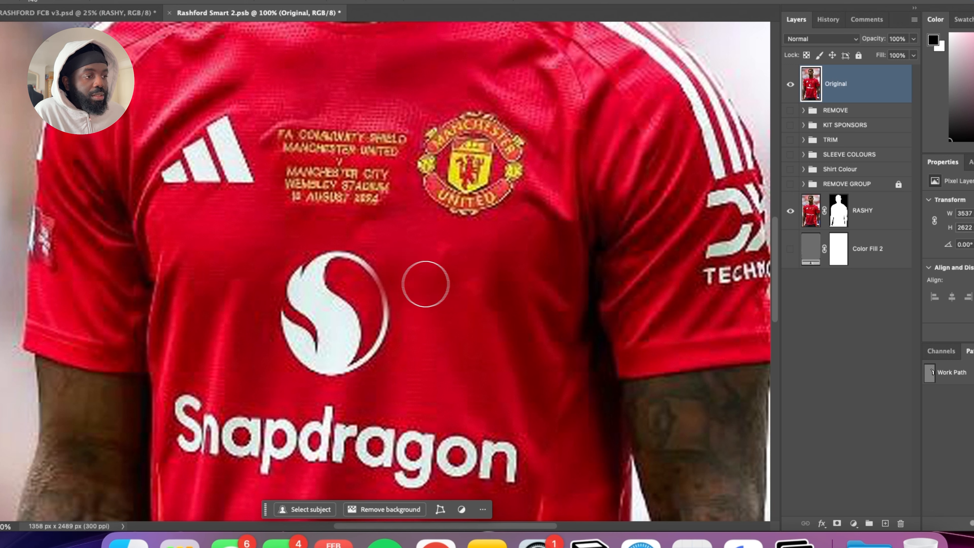
{"action": "mouse_move", "coordinate": [383, 285]}
{"action": "left_mouse_down"}
{"action": "mouse_move", "coordinate": [340, 263]}
{"action": "mouse_move", "coordinate": [299, 268]}
{"action": "mouse_move", "coordinate": [302, 314]}
{"action": "mouse_move", "coordinate": [349, 320]}
{"action": "mouse_move", "coordinate": [328, 261]}
{"action": "mouse_move", "coordinate": [309, 270]}
{"action": "mouse_move", "coordinate": [273, 324]}
{"action": "mouse_move", "coordinate": [309, 361]}
{"action": "mouse_move", "coordinate": [371, 346]}
{"action": "mouse_move", "coordinate": [406, 304]}
{"action": "mouse_move", "coordinate": [353, 327]}
{"action": "mouse_move", "coordinate": [308, 326]}
{"action": "mouse_move", "coordinate": [308, 312]}
{"action": "mouse_move", "coordinate": [258, 319]}
{"action": "mouse_move", "coordinate": [304, 357]}
{"action": "mouse_move", "coordinate": [352, 360]}
{"action": "mouse_move", "coordinate": [274, 359]}
{"action": "left_mouse_up"}
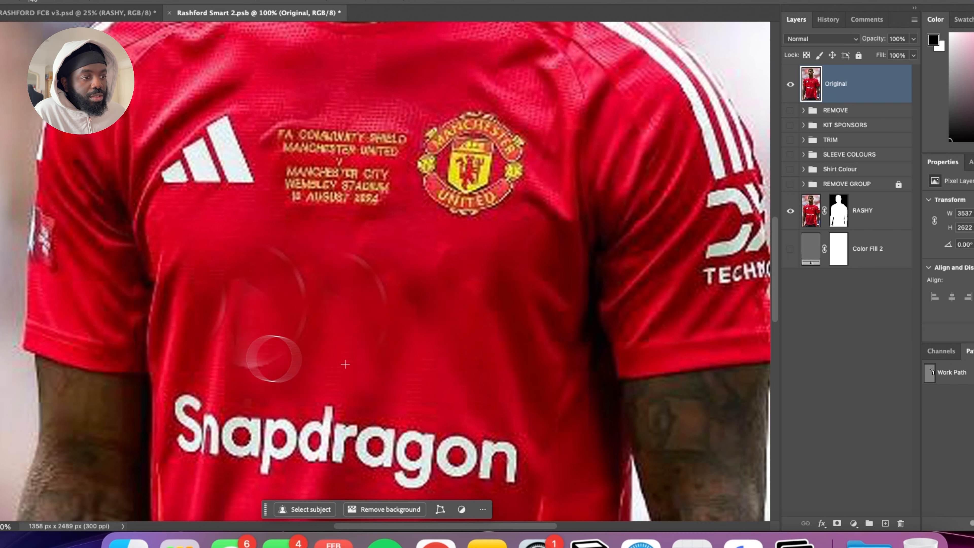
Undo the last few clone strokes over the shirt's round emblem.
{"action": "key", "text": "super+z"}
{"action": "key", "text": "super+z"}
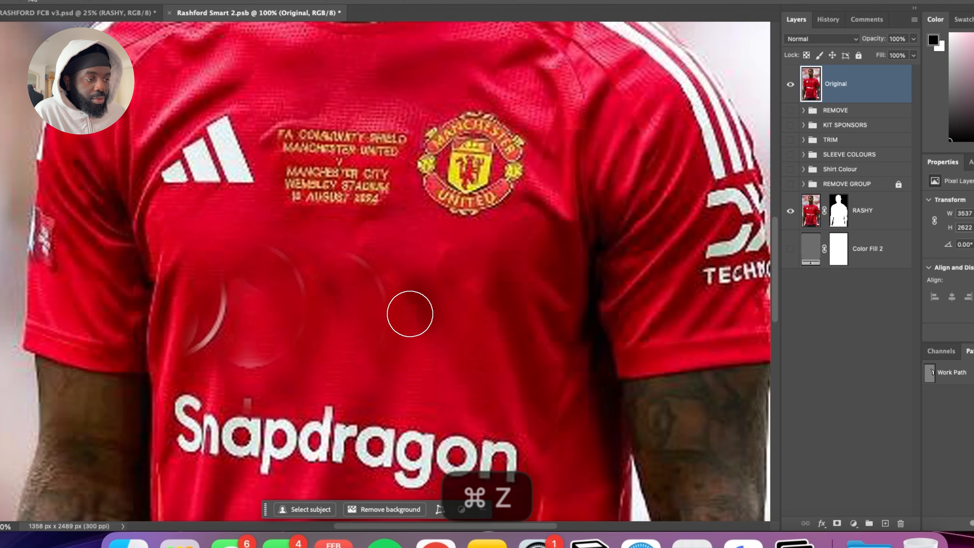
{"action": "key", "text": "super+z"}
{"action": "key", "text": "super+minus"}
{"action": "key", "text": "super+minus"}
{"action": "key", "text": "super+minus"}
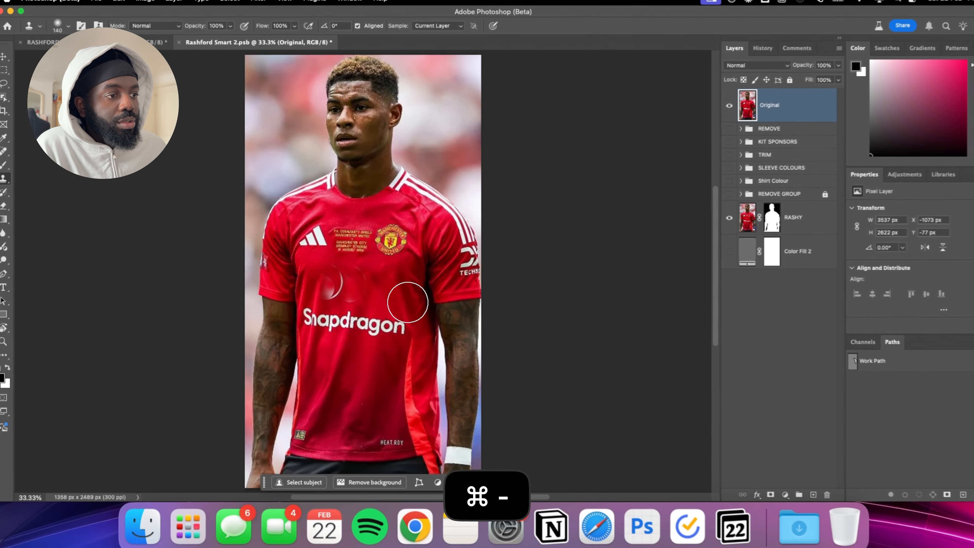
Undo the remaining clone stroke, and lasso around the Manchester United crest on the RASHY layer.
{"action": "key", "text": "super+z"}
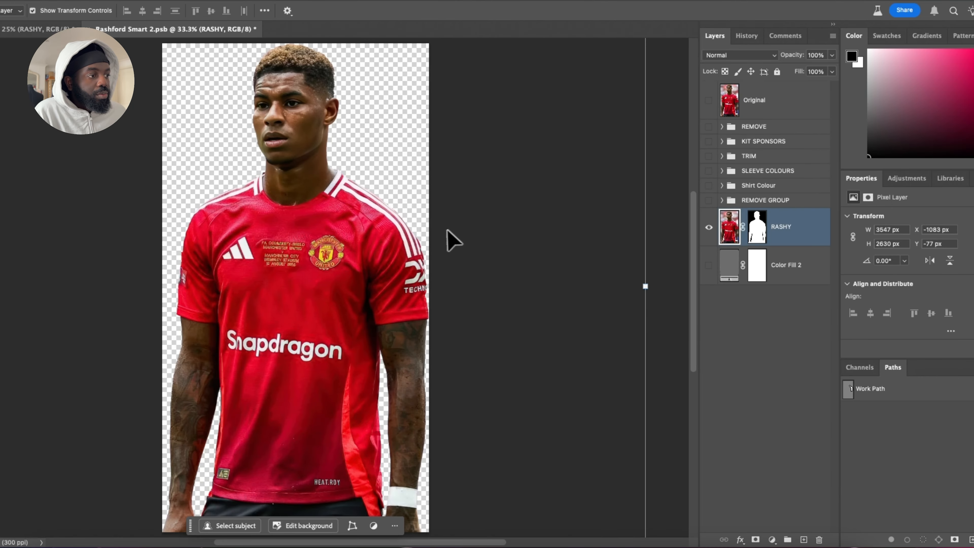
{"action": "key", "text": "super+plus"}
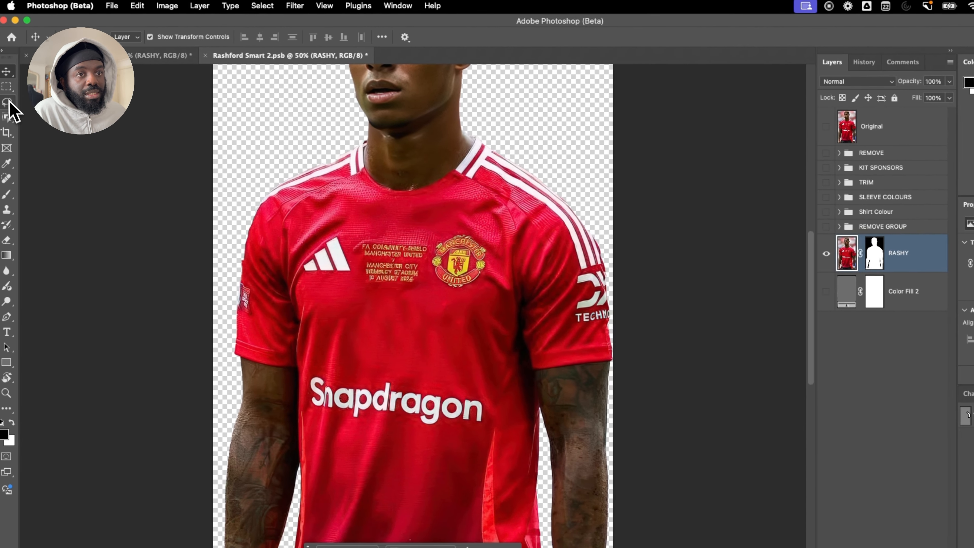
{"action": "left_click", "coordinate": [11, 103]}
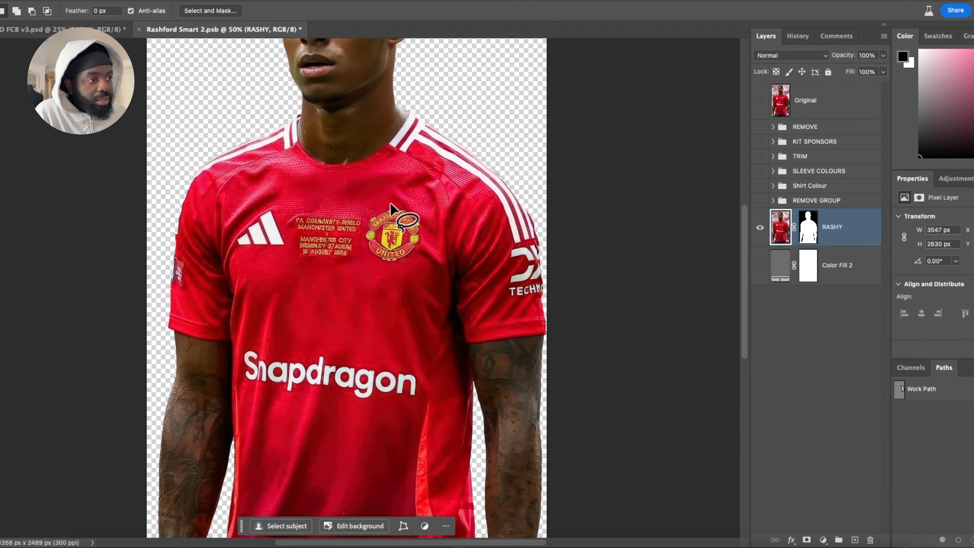
{"action": "left_click_drag", "start_coordinate": [460, 230], "coordinate": [440, 245]}
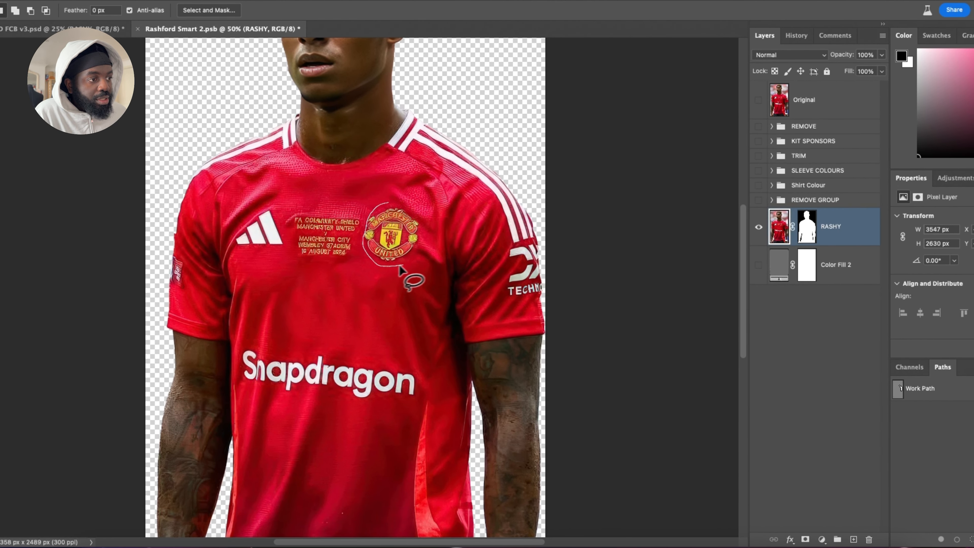
{"action": "left_click_drag", "start_coordinate": [393, 202], "coordinate": [394, 199]}
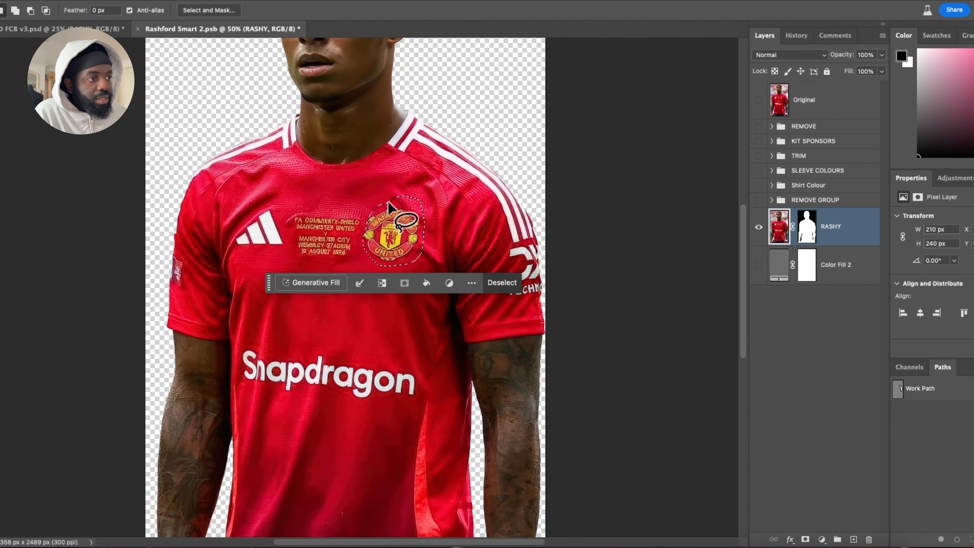
Remove the selected crest using Generative Fill with the prompt "remove".
{"action": "left_click", "coordinate": [327, 284]}
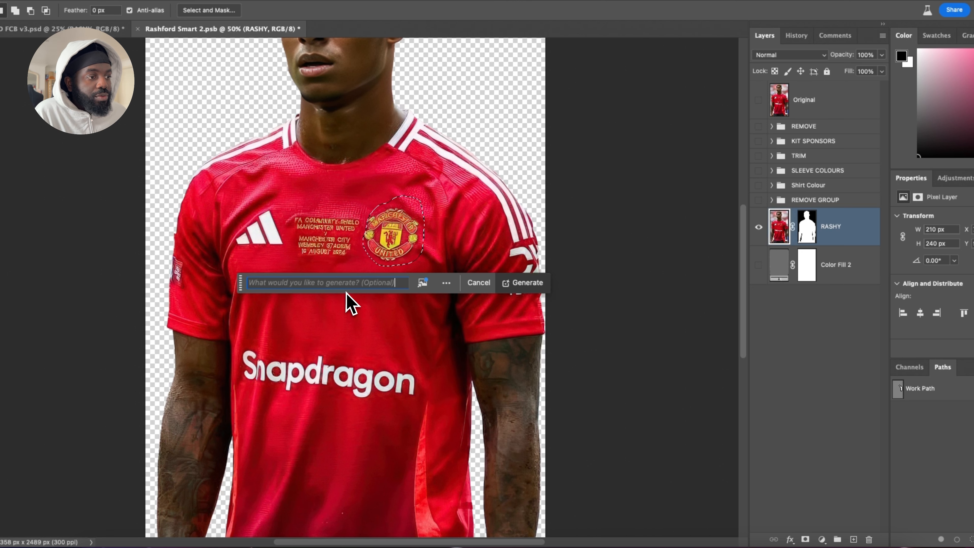
{"action": "type", "text": "remove"}
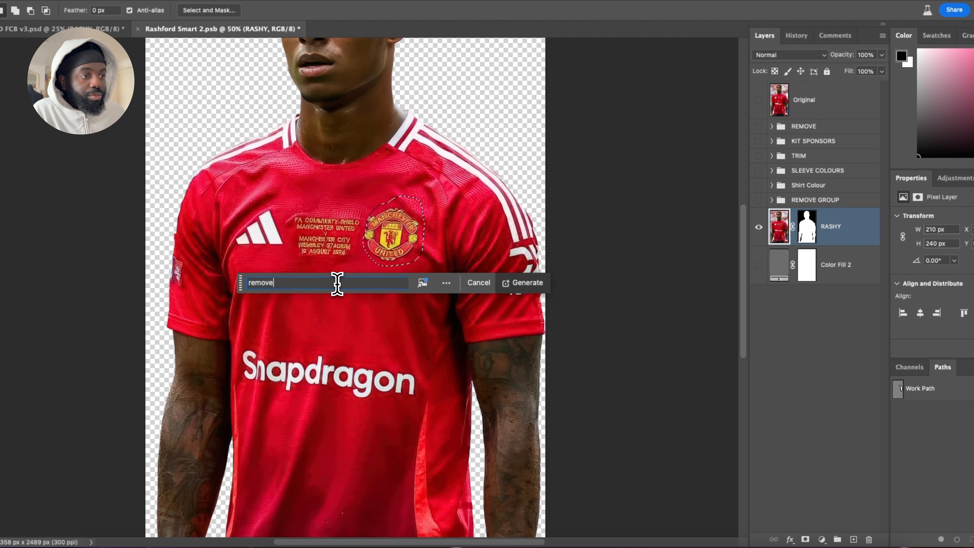
{"action": "left_click", "coordinate": [527, 282]}
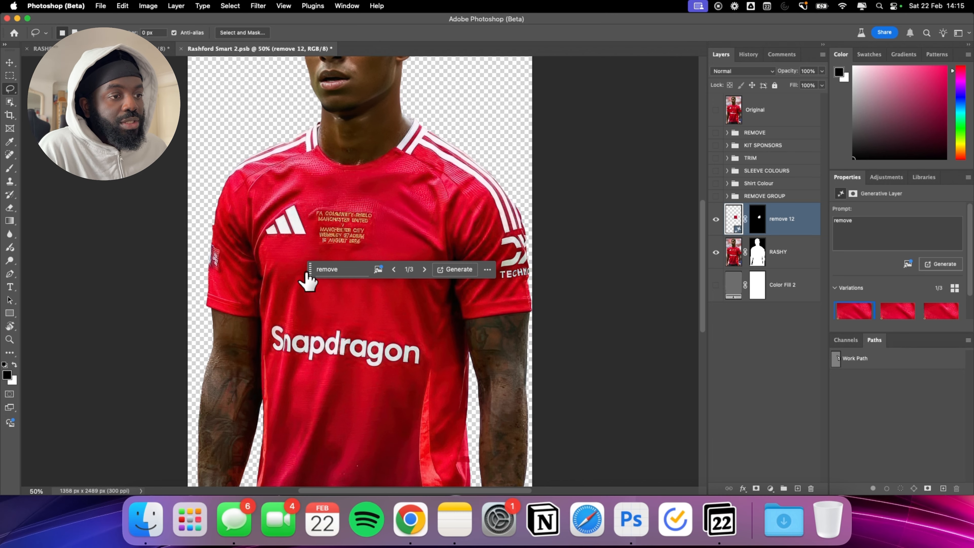
{"action": "left_click_drag", "start_coordinate": [309, 282], "coordinate": [301, 314]}
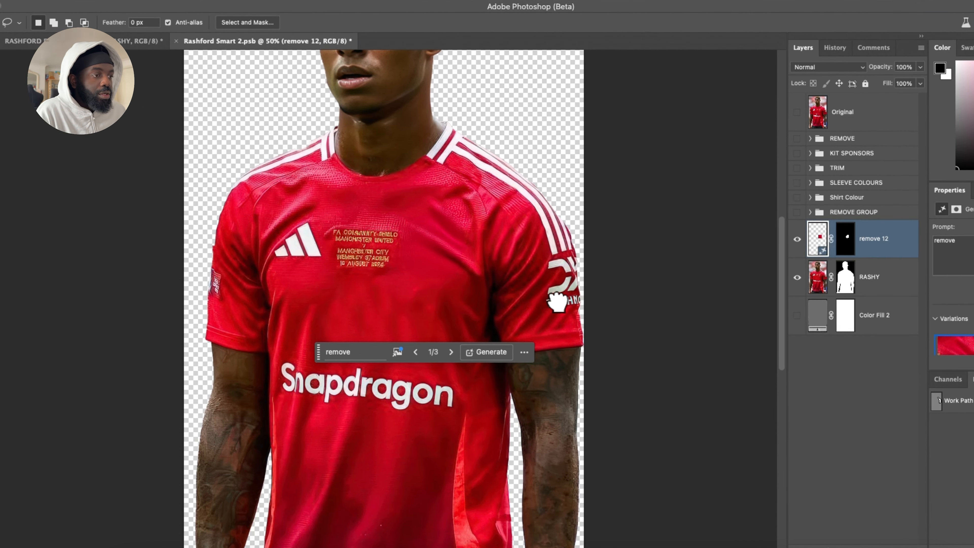
Undo the generative removal of the crest and return to the Move tool.
{"action": "key", "text": "super+z"}
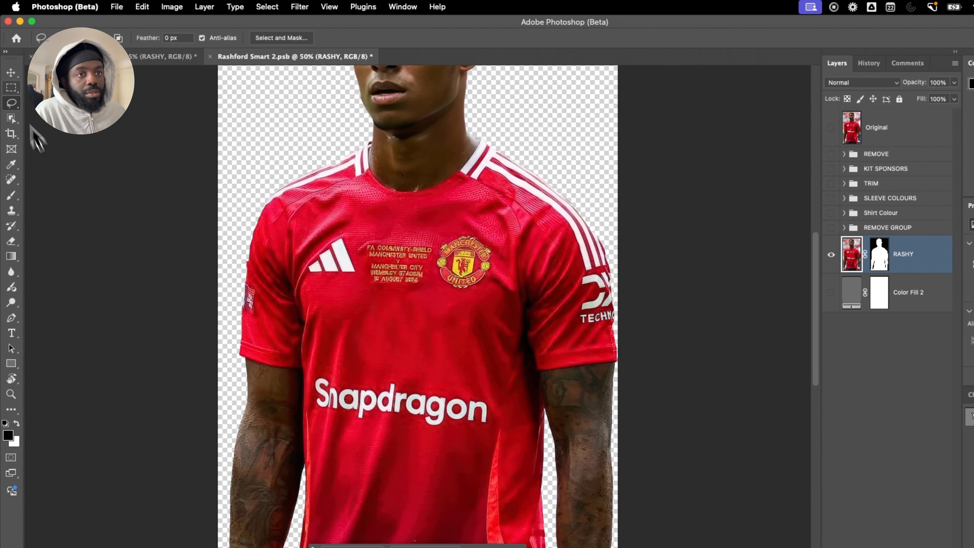
{"action": "left_click", "coordinate": [11, 72]}
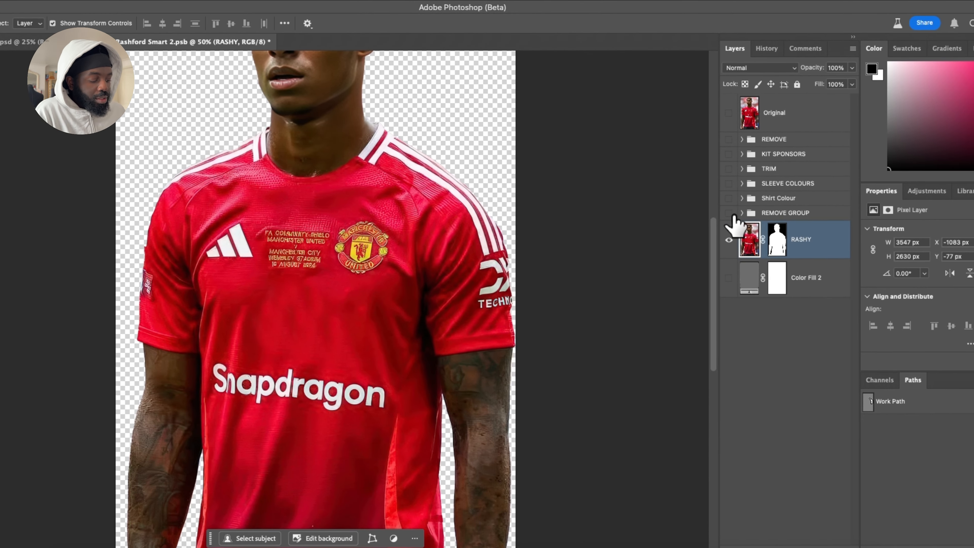
Make the REMOVE GROUP visible over the player and expand it to show its removal layers.
{"action": "key", "text": "super+minus"}
{"action": "key", "text": "super+minus"}
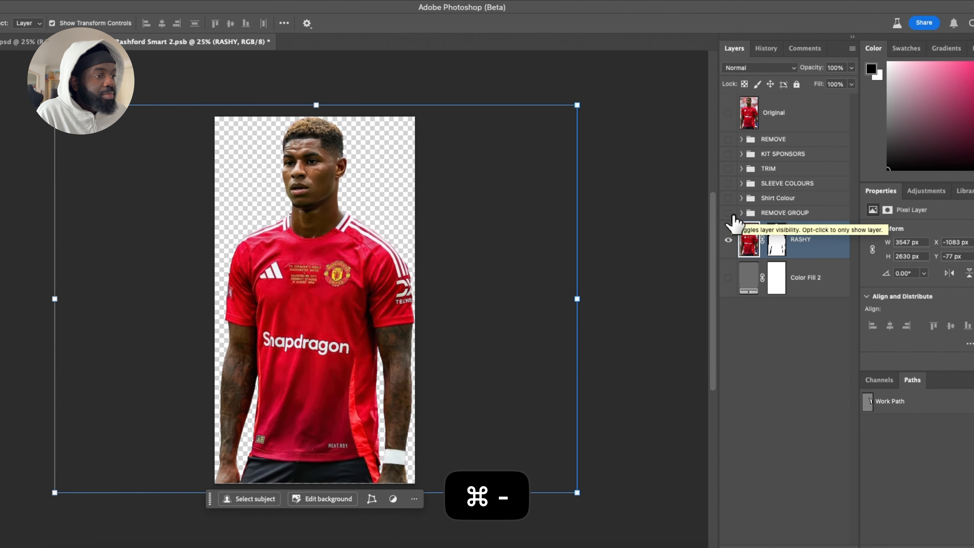
{"action": "left_click", "coordinate": [728, 213]}
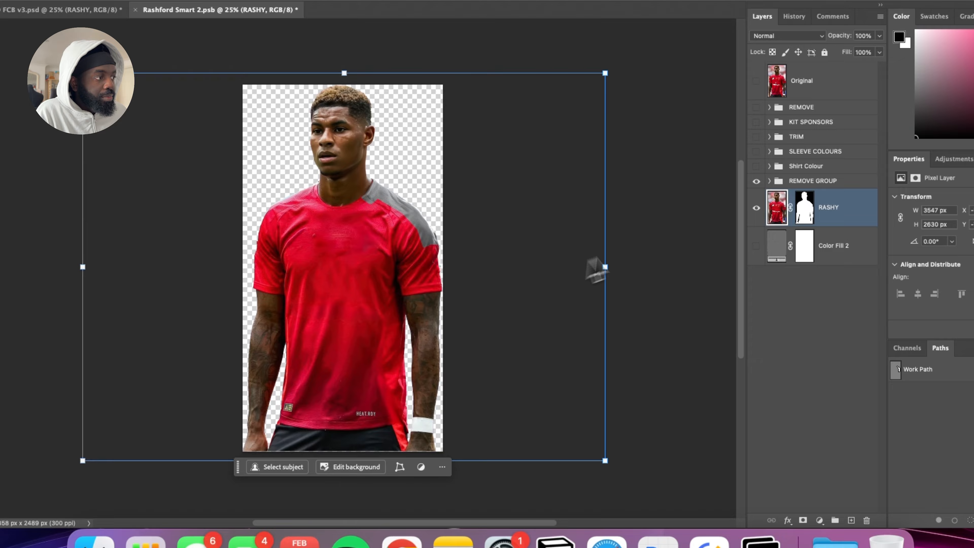
{"action": "left_click", "coordinate": [782, 184]}
{"action": "left_click", "coordinate": [770, 181]}
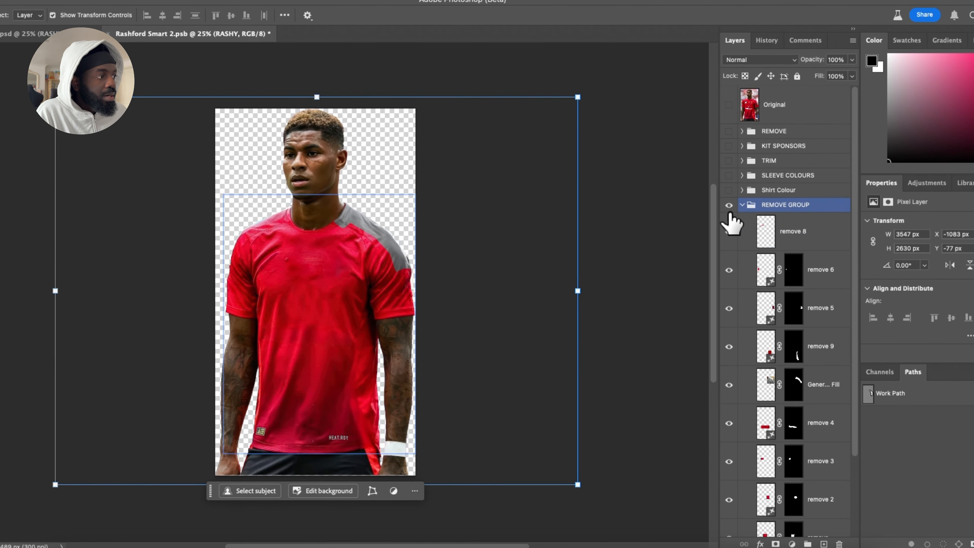
Collapse the REMOVE GROUP and toggle its visibility to compare the original and cleaned shirts.
{"action": "left_click", "coordinate": [742, 206]}
{"action": "left_click", "coordinate": [729, 206]}
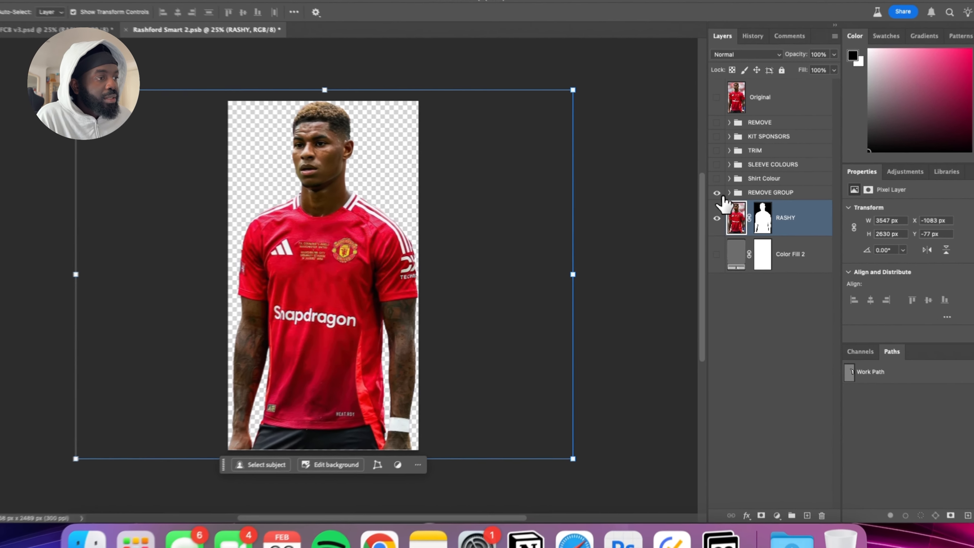
{"action": "left_click", "coordinate": [716, 196]}
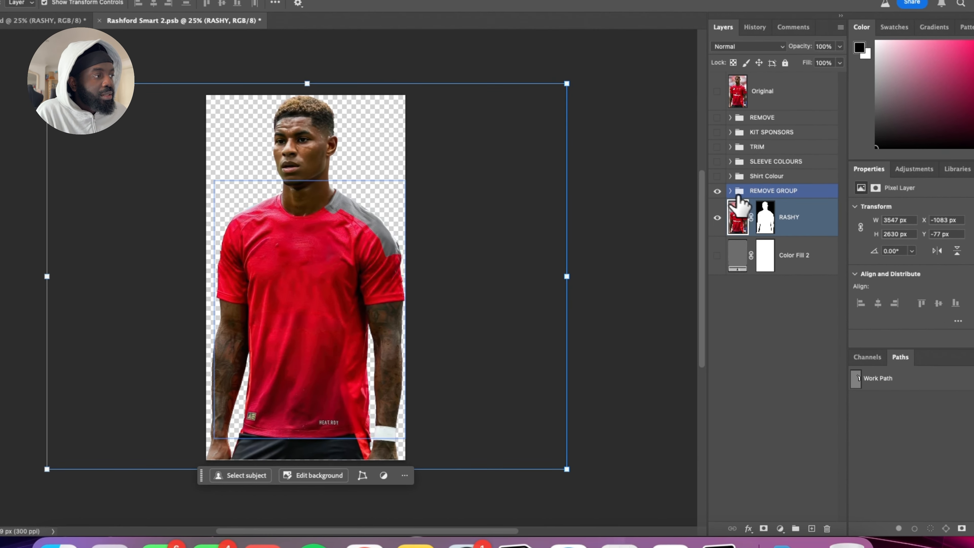
Inspect the Generative Fill layer inside the REMOVE GROUP by toggling its visibility over the shoulder stripes, leaving it visible.
{"action": "left_click", "coordinate": [731, 190]}
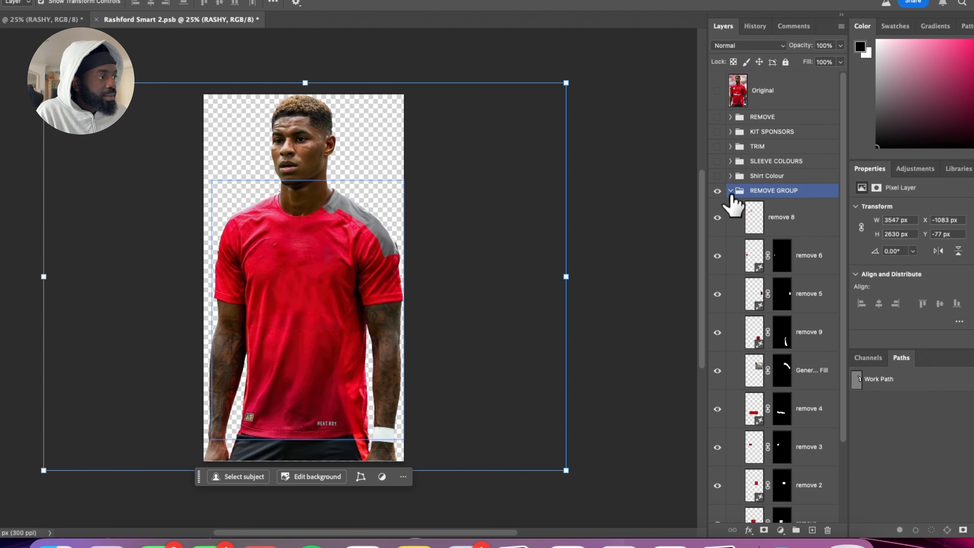
{"action": "left_click", "coordinate": [734, 380]}
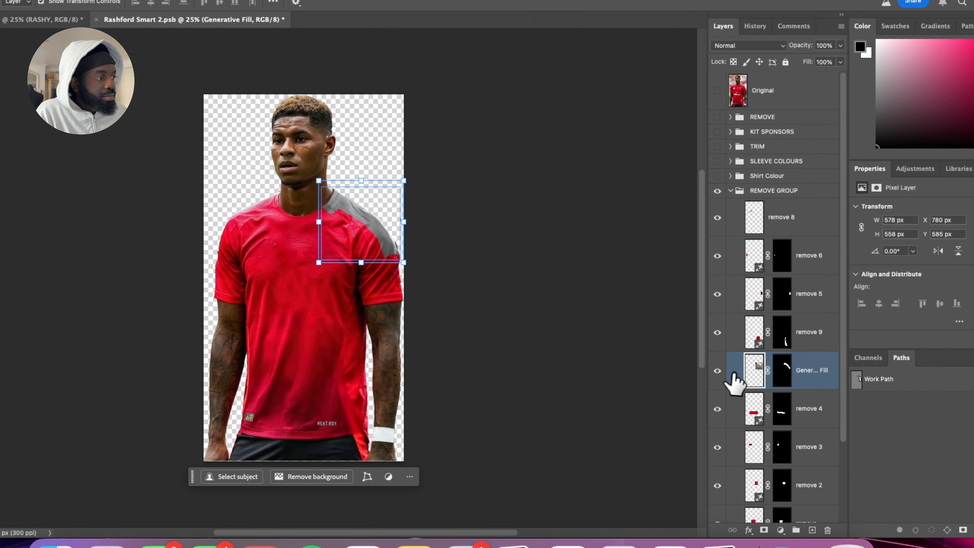
{"action": "left_click", "coordinate": [718, 370]}
{"action": "left_click", "coordinate": [718, 371]}
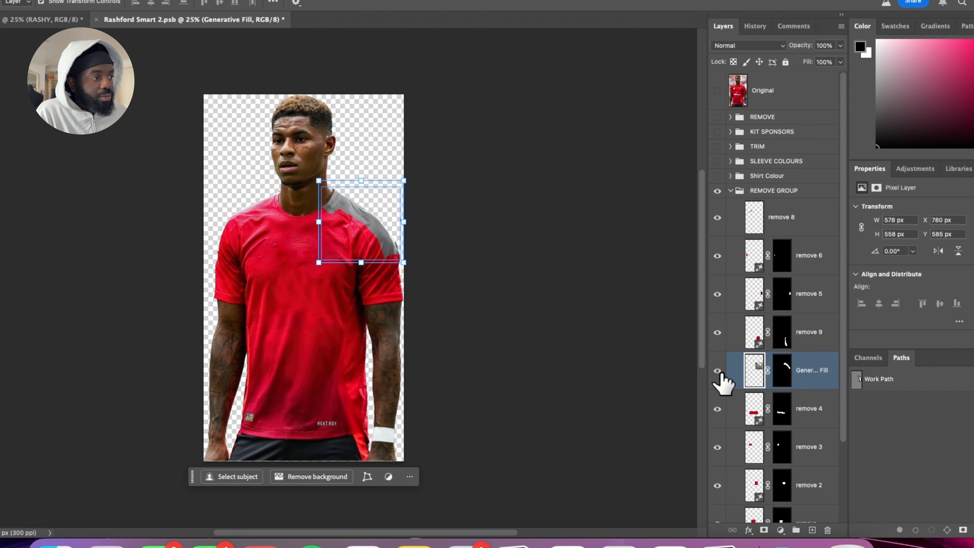
{"action": "left_click", "coordinate": [718, 370]}
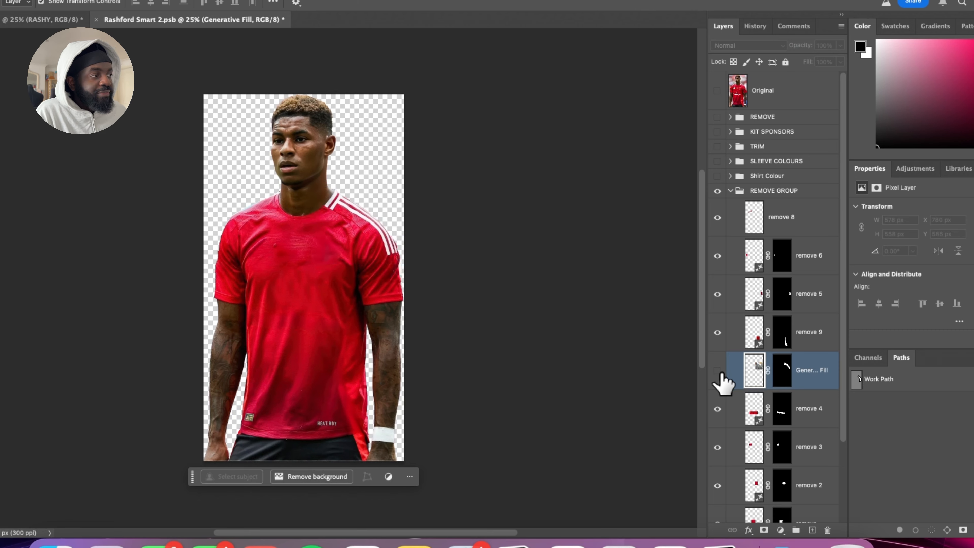
{"action": "left_click", "coordinate": [718, 370]}
{"action": "left_click", "coordinate": [740, 190]}
{"action": "left_click", "coordinate": [731, 191]}
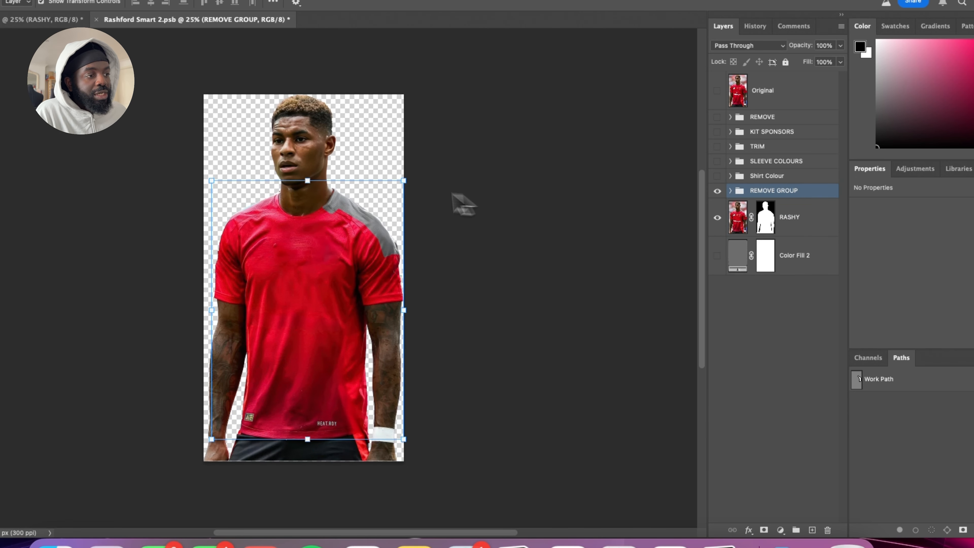
Deselect all layers to clear the transform box from the player.
{"action": "left_click", "coordinate": [752, 230]}
{"action": "left_click", "coordinate": [644, 229]}
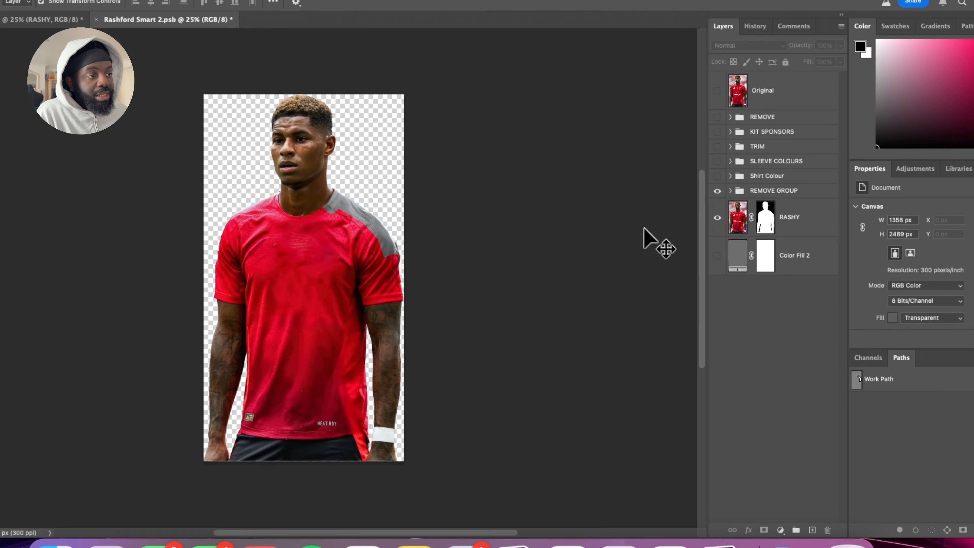
{"action": "left_click", "coordinate": [288, 311]}
{"action": "left_click", "coordinate": [207, 298]}
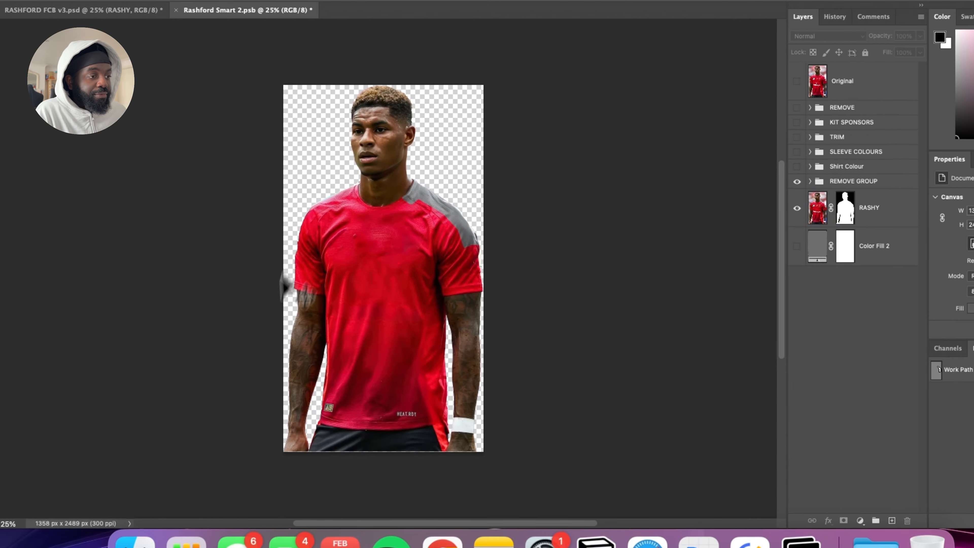
{"action": "left_click", "coordinate": [389, 261]}
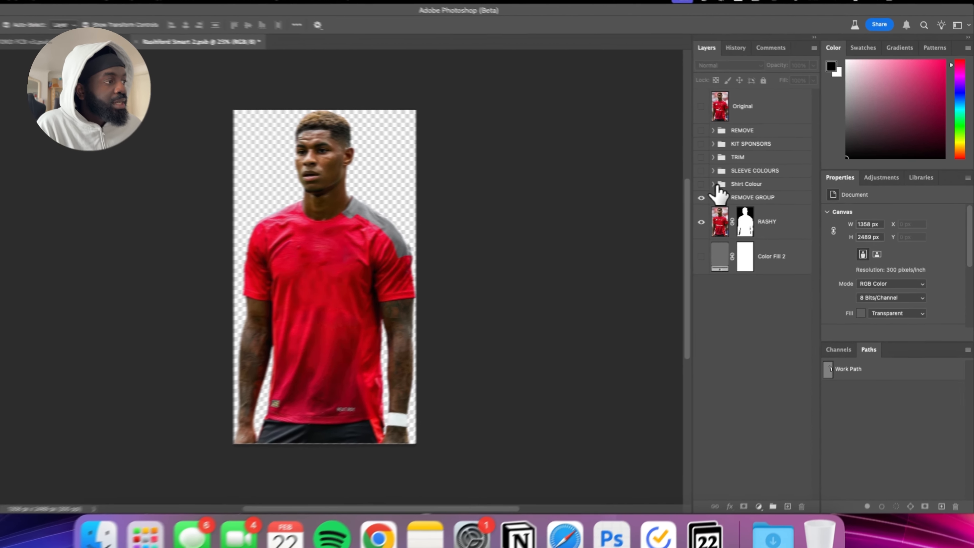
Show and expand the Shirt Colour group with its blue fill hidden, and select the Hue/Saturation 2 adjustment.
{"action": "left_click", "coordinate": [726, 184]}
{"action": "left_click", "coordinate": [726, 242]}
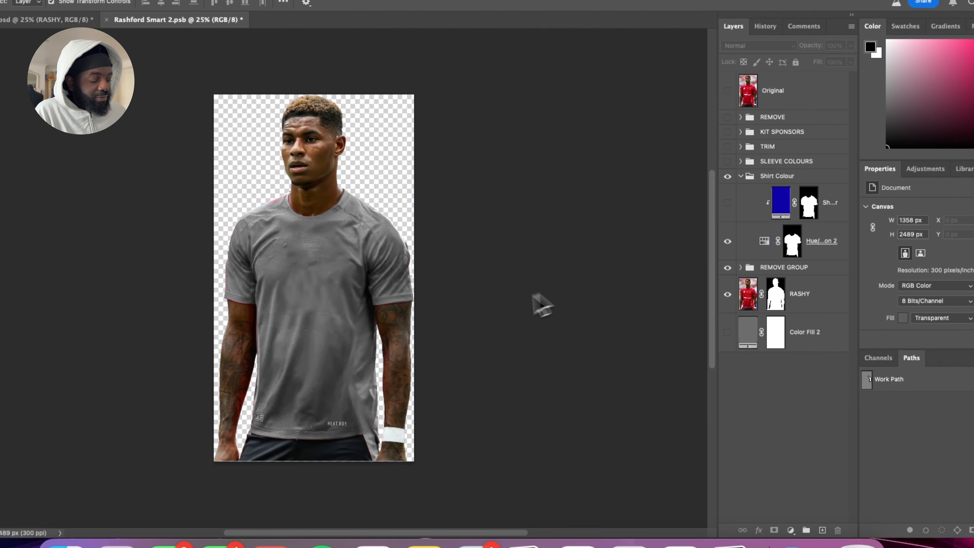
{"action": "key", "text": "super+="}
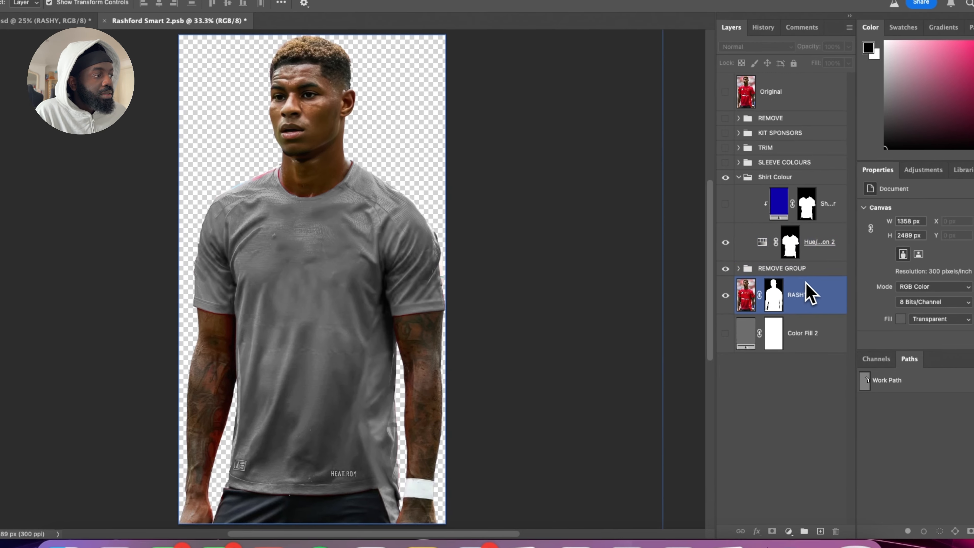
{"action": "left_click", "coordinate": [741, 248]}
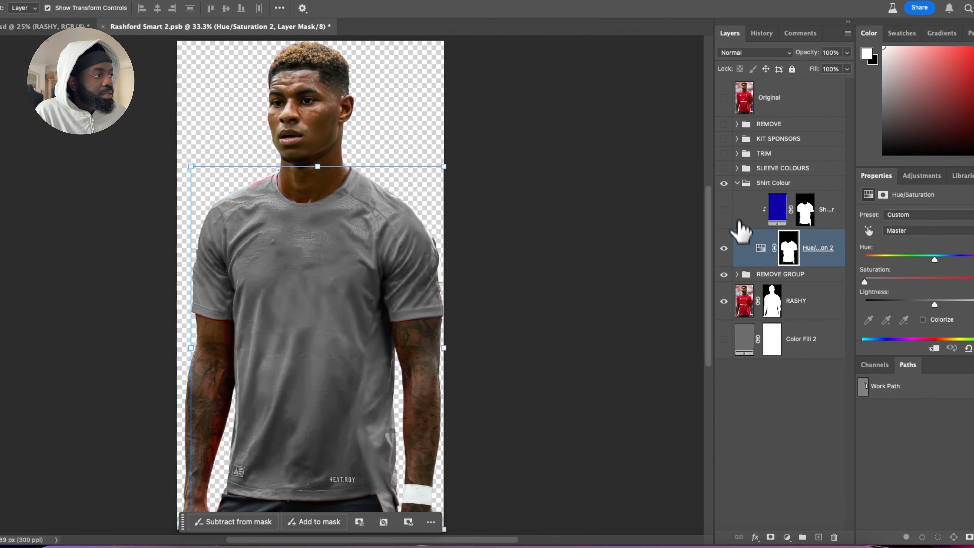
Collapse and hide the Shirt Colour group, and select the RASHY layer.
{"action": "left_click", "coordinate": [782, 190]}
{"action": "left_click", "coordinate": [723, 183]}
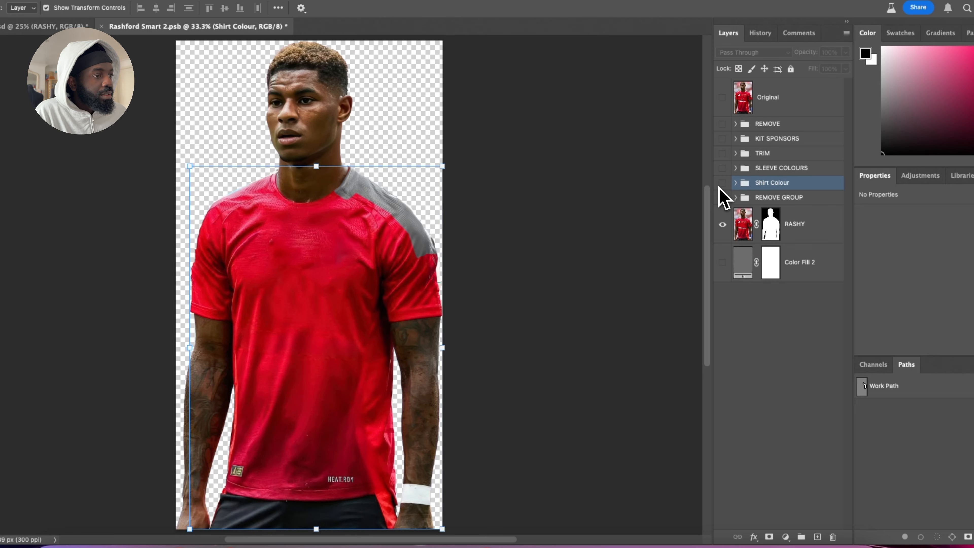
{"action": "left_click", "coordinate": [377, 292]}
Switch to the Object Selection tool and select the red shirt on the player.
{"action": "left_click", "coordinate": [15, 112]}
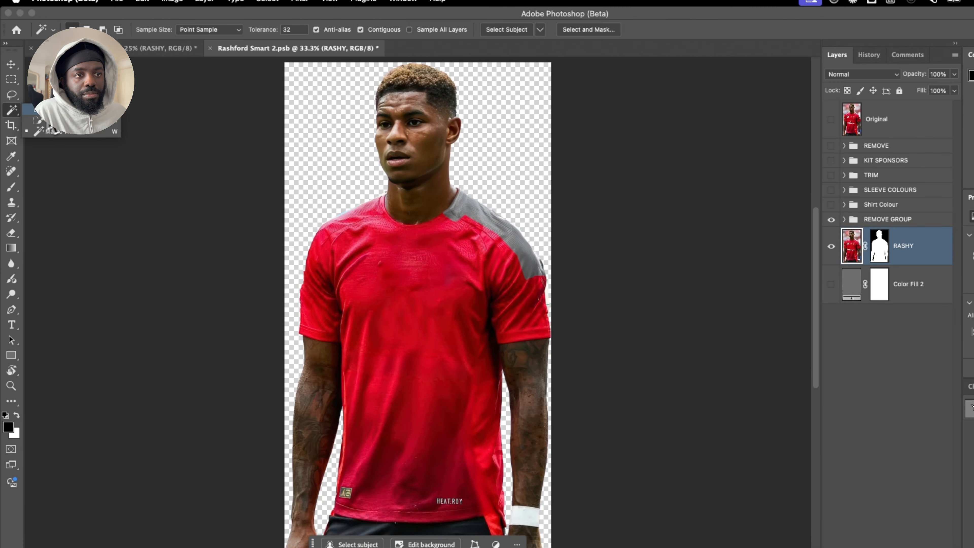
{"action": "left_click", "coordinate": [50, 111]}
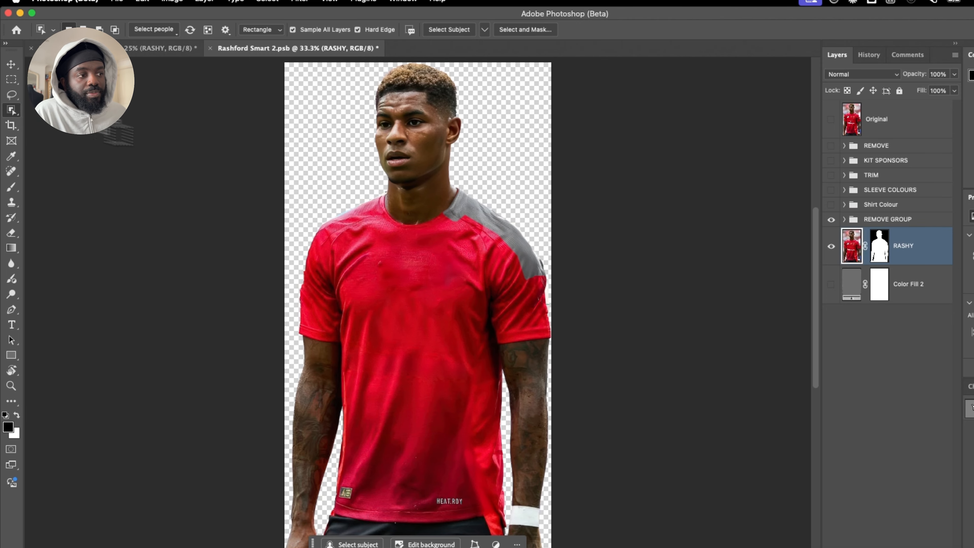
{"action": "left_click", "coordinate": [414, 282]}
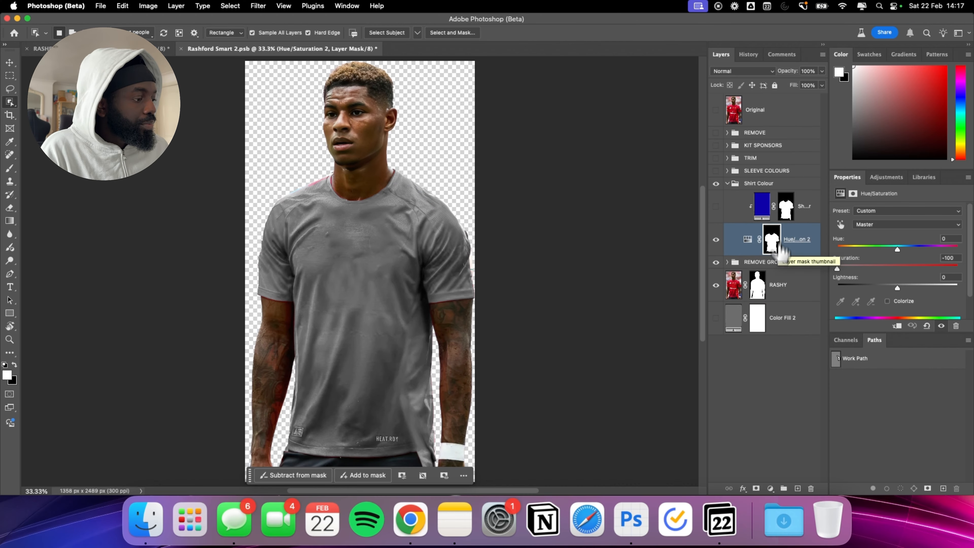
Review the available adjustment layer types and set the saturation of the shirt's Hue/Saturation 2 adjustment to -100.
{"action": "left_click", "coordinate": [771, 489]}
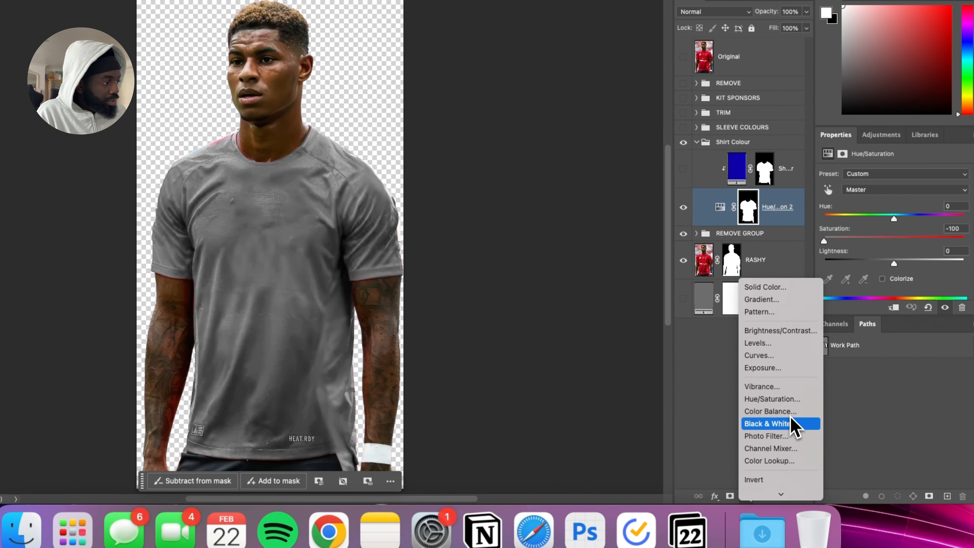
{"action": "left_click", "coordinate": [728, 376]}
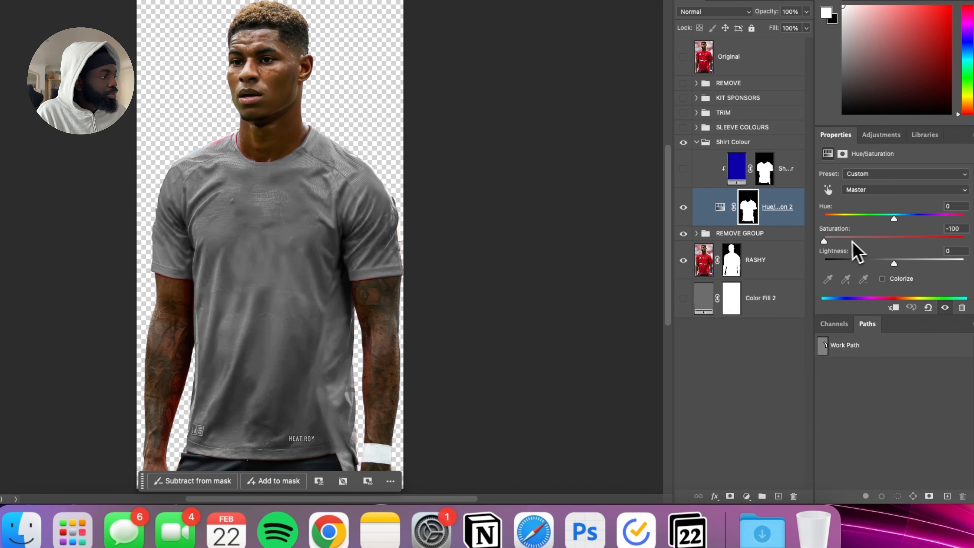
{"action": "mouse_move", "coordinate": [822, 242]}
{"action": "left_mouse_down"}
{"action": "mouse_move", "coordinate": [883, 239]}
{"action": "mouse_move", "coordinate": [824, 242]}
{"action": "left_mouse_up"}
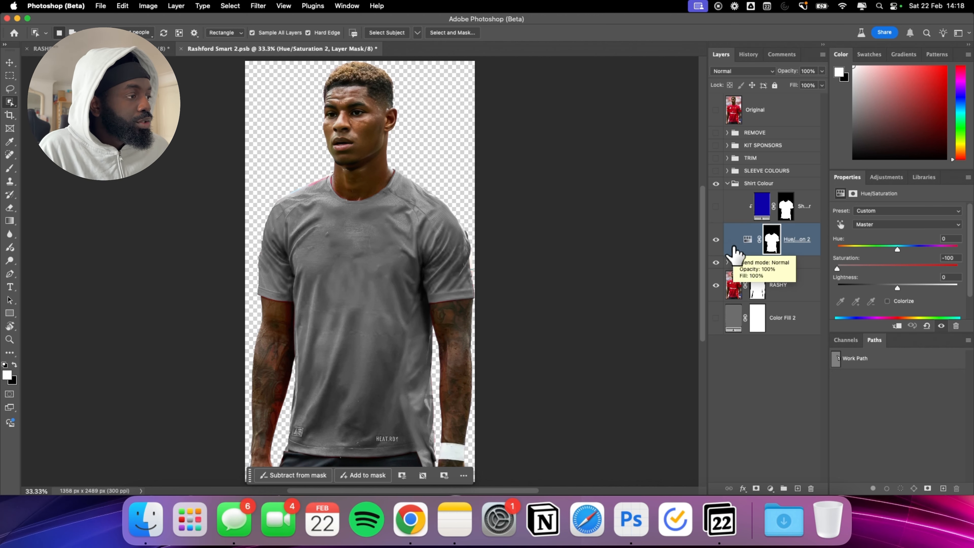
Show the clipped dark blue Soft Light fill layer in the Shirt Colour group to recolour the grey shirt.
{"action": "left_click", "coordinate": [723, 209]}
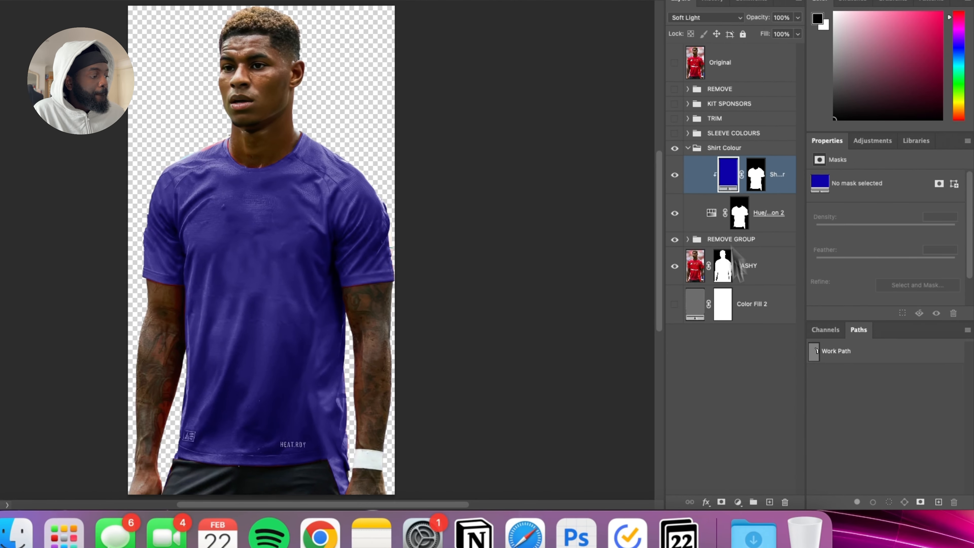
{"action": "left_click", "coordinate": [738, 502]}
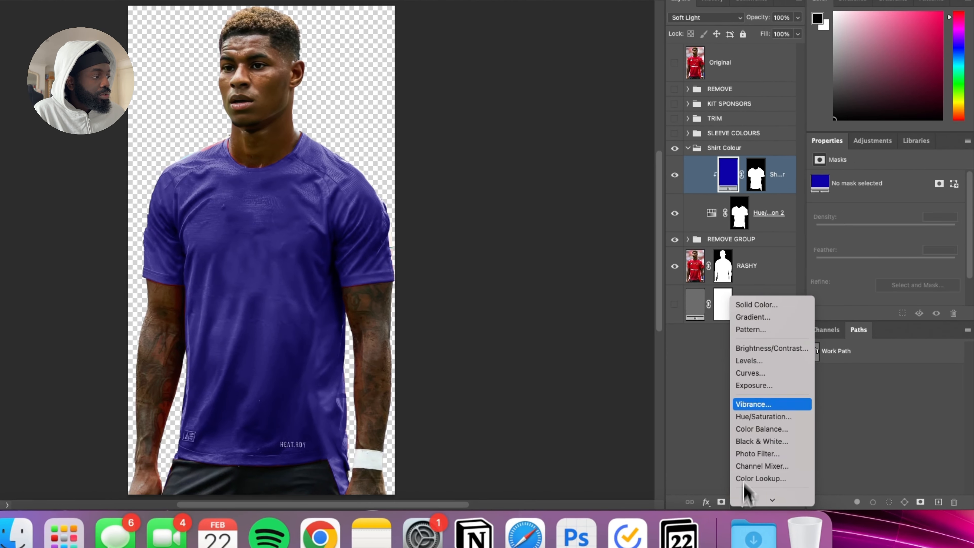
{"action": "left_click", "coordinate": [752, 303]}
{"action": "left_click", "coordinate": [627, 166]}
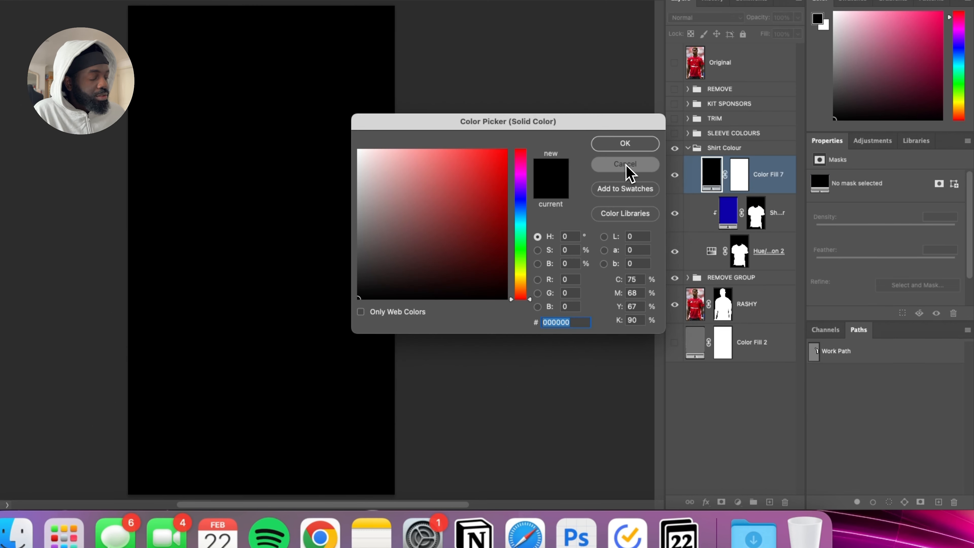
{"action": "key", "text": "super+z"}
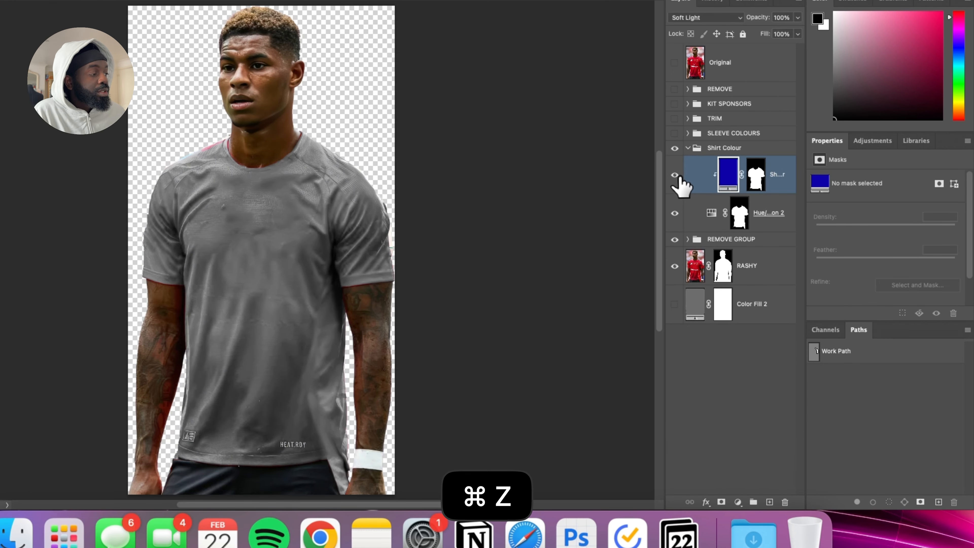
{"action": "left_click", "coordinate": [676, 175]}
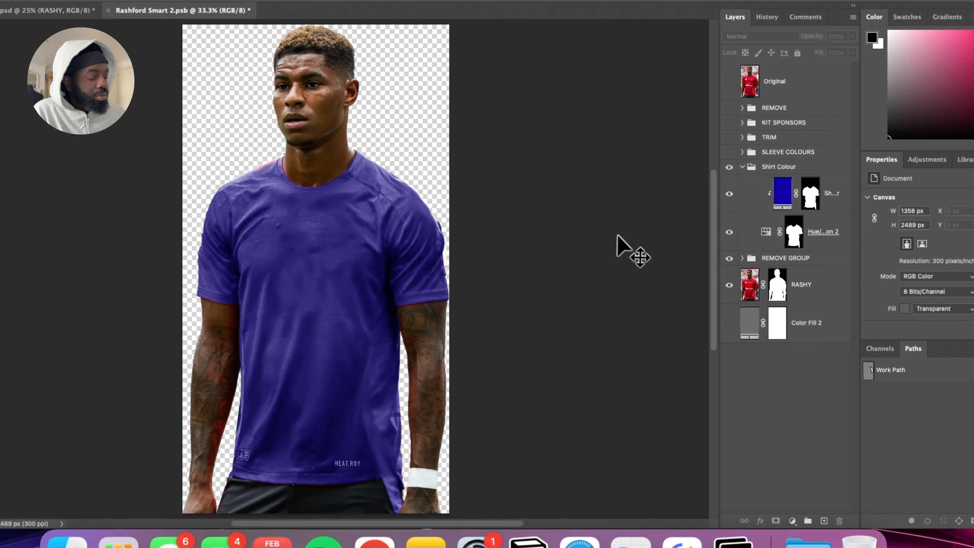
{"action": "key", "text": "super+z"}
Hide the dark blue shirt fill and add a dark green Solid Color fill layer clipped to the shirt's Hue/Saturation adjustment.
{"action": "left_click", "coordinate": [713, 171]}
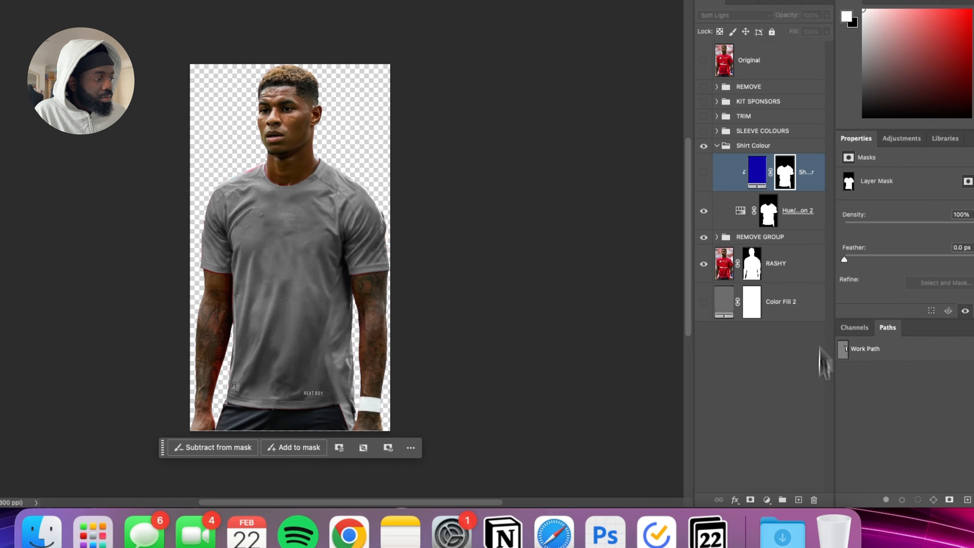
{"action": "left_click", "coordinate": [766, 499]}
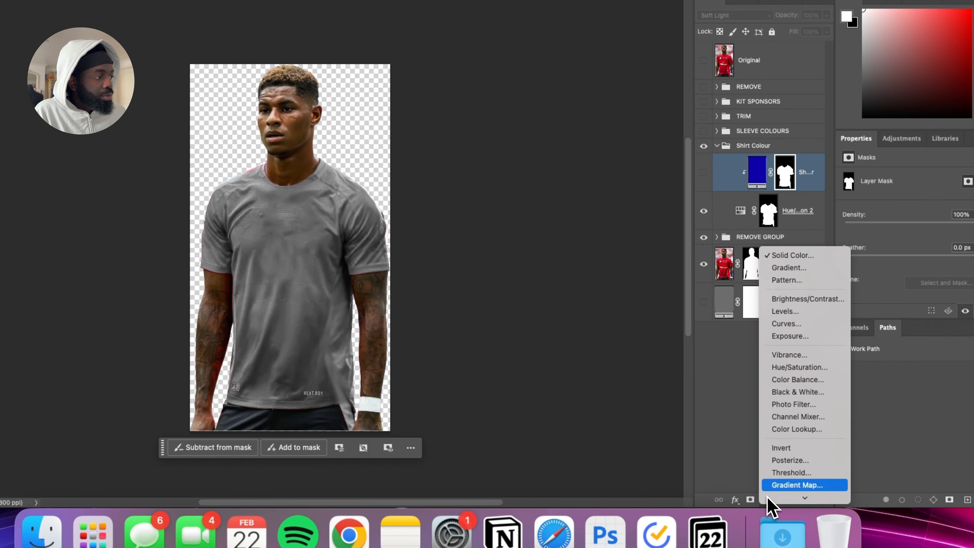
{"action": "left_click", "coordinate": [793, 257]}
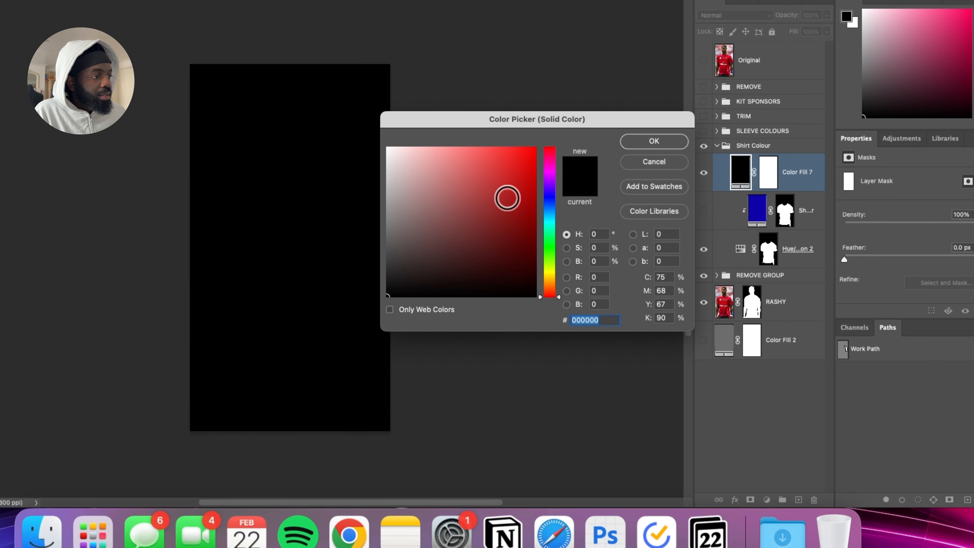
{"action": "mouse_move", "coordinate": [507, 198]}
{"action": "left_mouse_down"}
{"action": "mouse_move", "coordinate": [472, 200]}
{"action": "mouse_move", "coordinate": [522, 211]}
{"action": "mouse_move", "coordinate": [437, 174]}
{"action": "mouse_move", "coordinate": [451, 260]}
{"action": "left_mouse_up"}
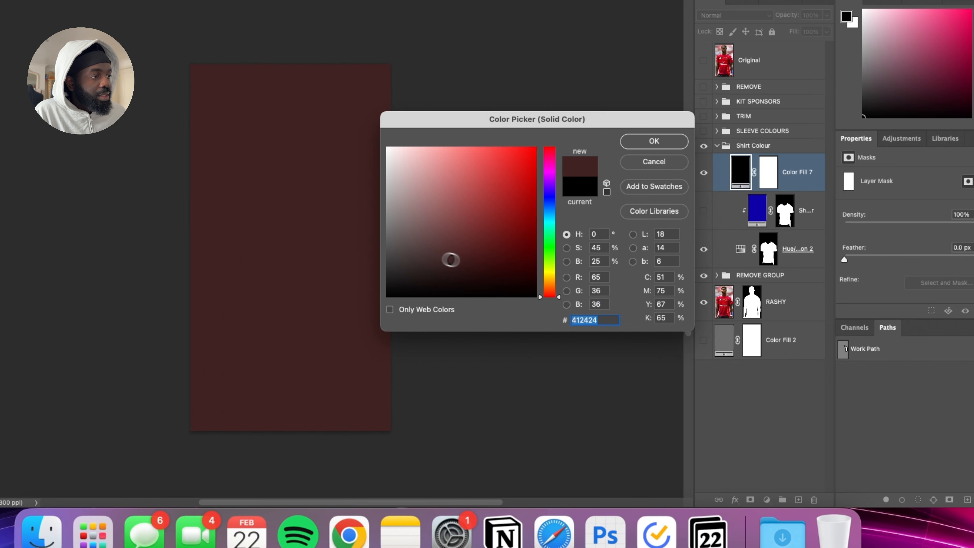
{"action": "left_click_drag", "start_coordinate": [554, 258], "coordinate": [555, 239]}
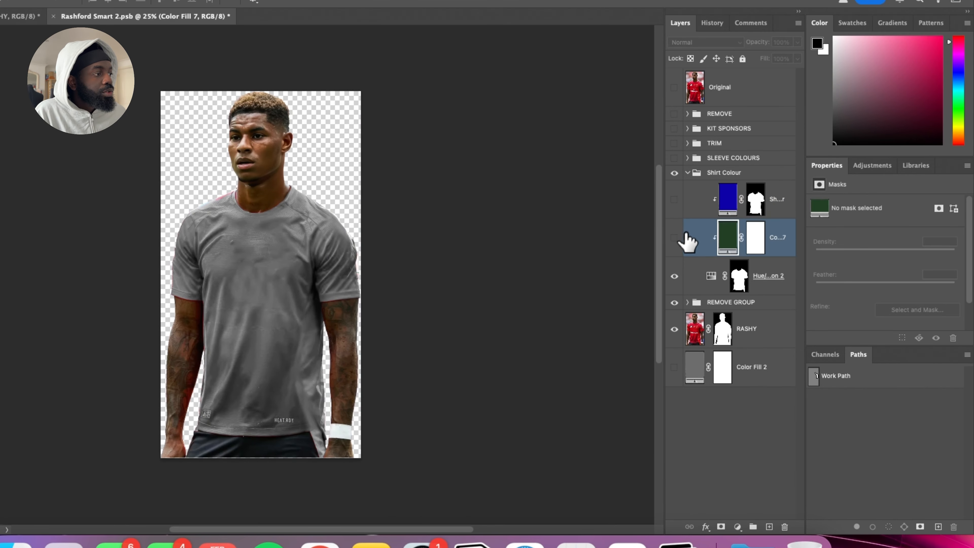
{"action": "left_click_drag", "start_coordinate": [683, 240], "coordinate": [727, 250]}
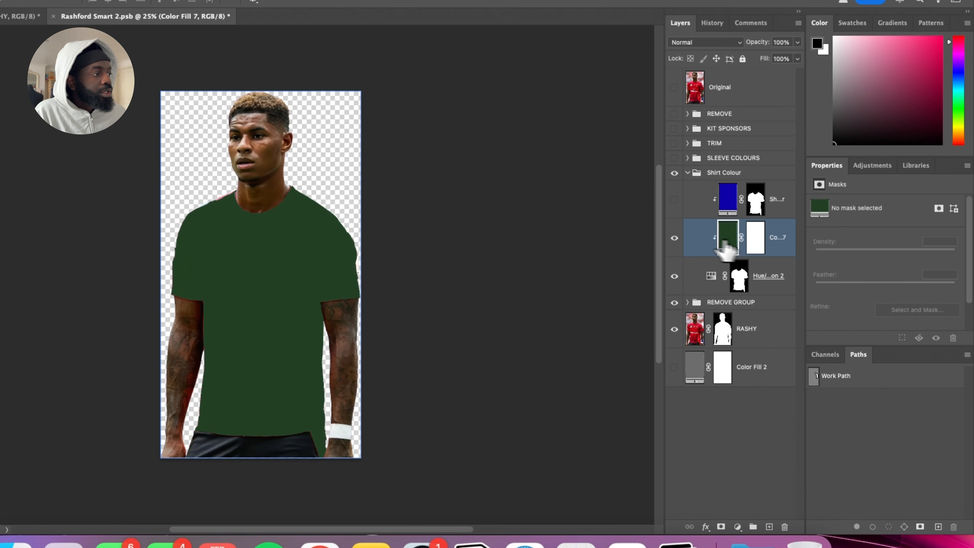
Try the Soft Light blend mode on the dark green fill over the grey shirt, and delete that fill layer.
{"action": "left_click", "coordinate": [721, 42]}
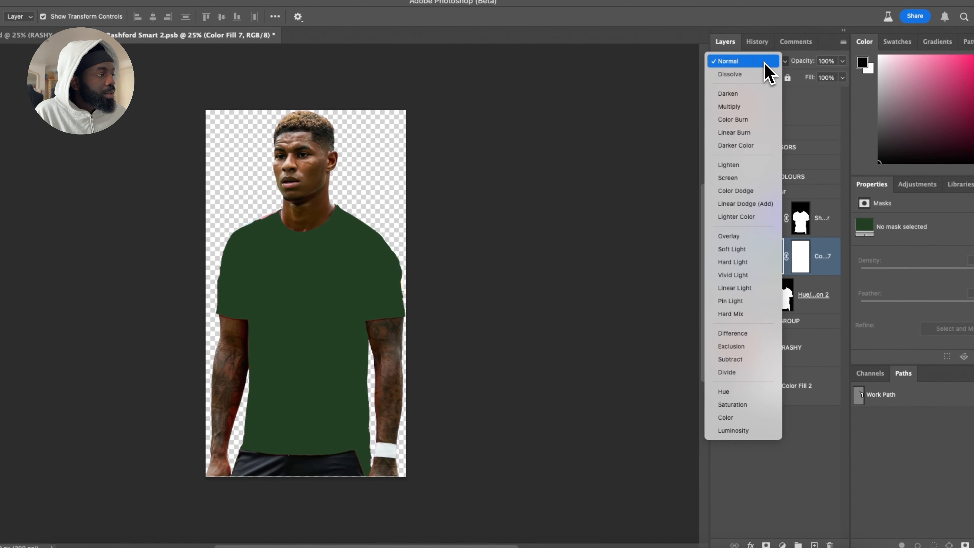
{"action": "left_click", "coordinate": [765, 63]}
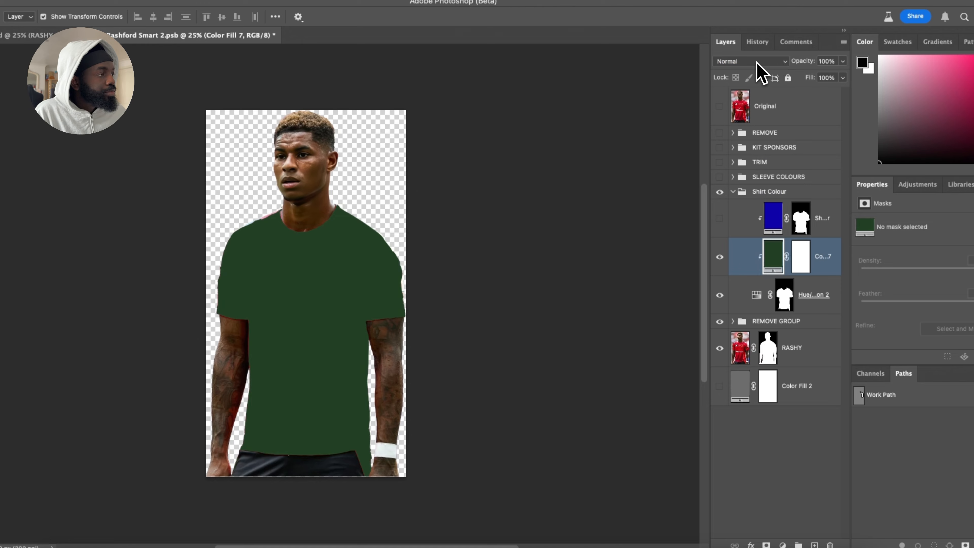
{"action": "left_click", "coordinate": [760, 64]}
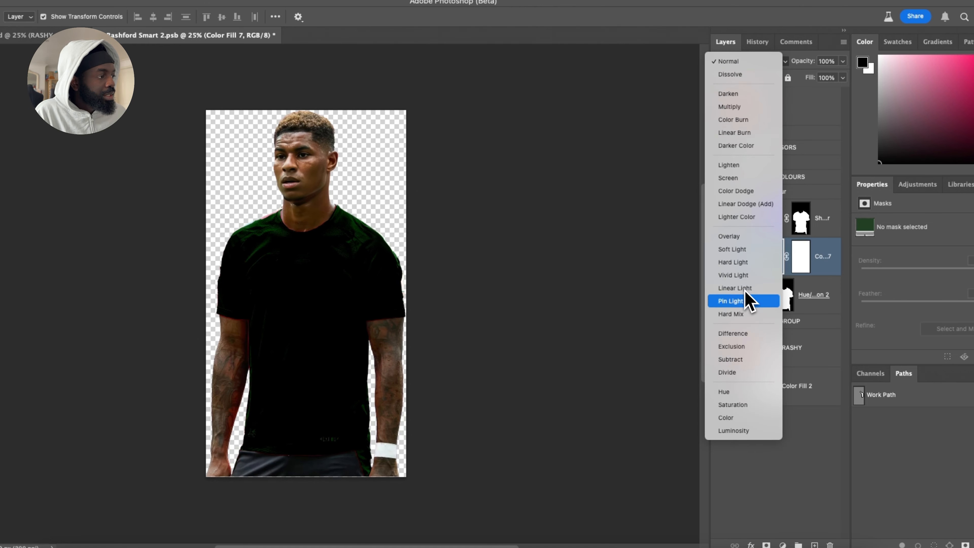
{"action": "left_click", "coordinate": [733, 250]}
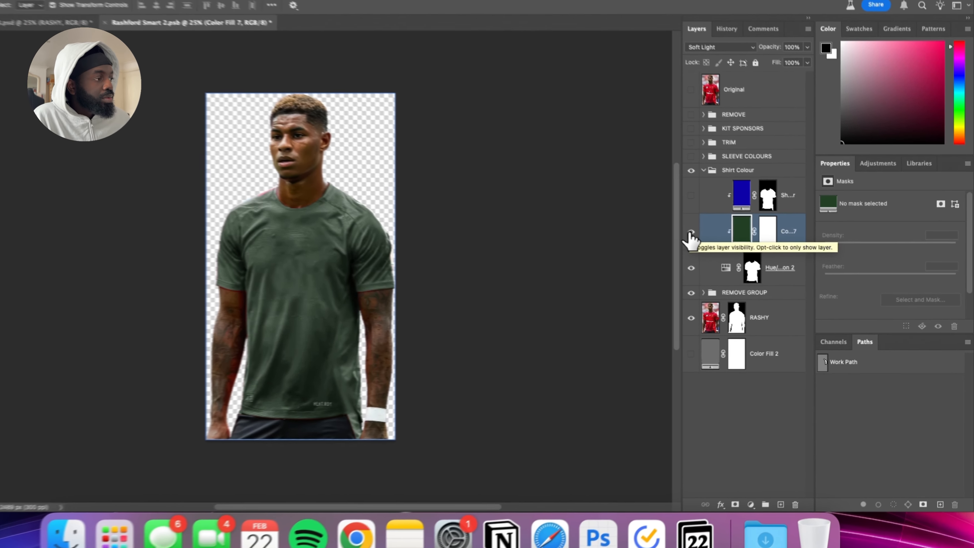
{"action": "left_click", "coordinate": [716, 240]}
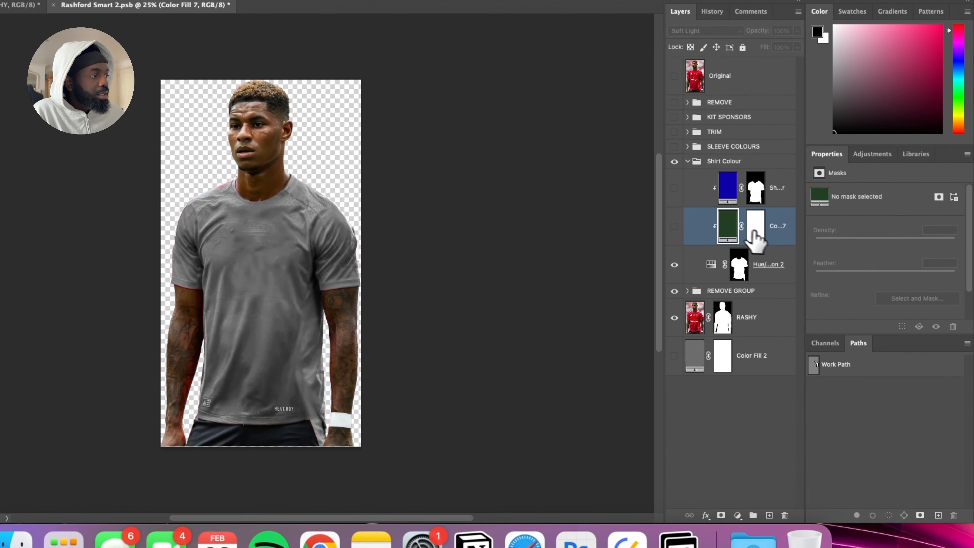
{"action": "key", "text": "BackSpace"}
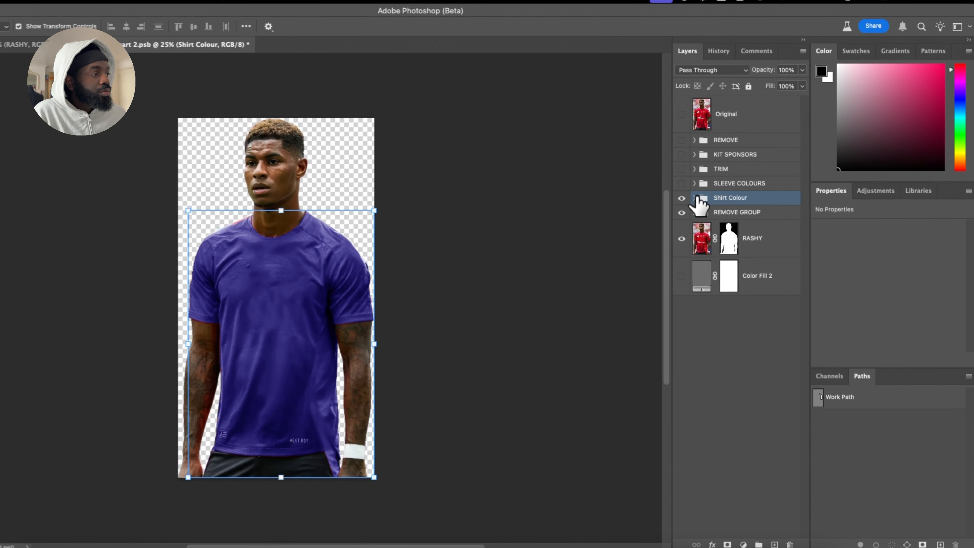
Show and hide the SLEEVE COLOURS group to preview the two-tone shirt.
{"action": "left_click", "coordinate": [676, 185]}
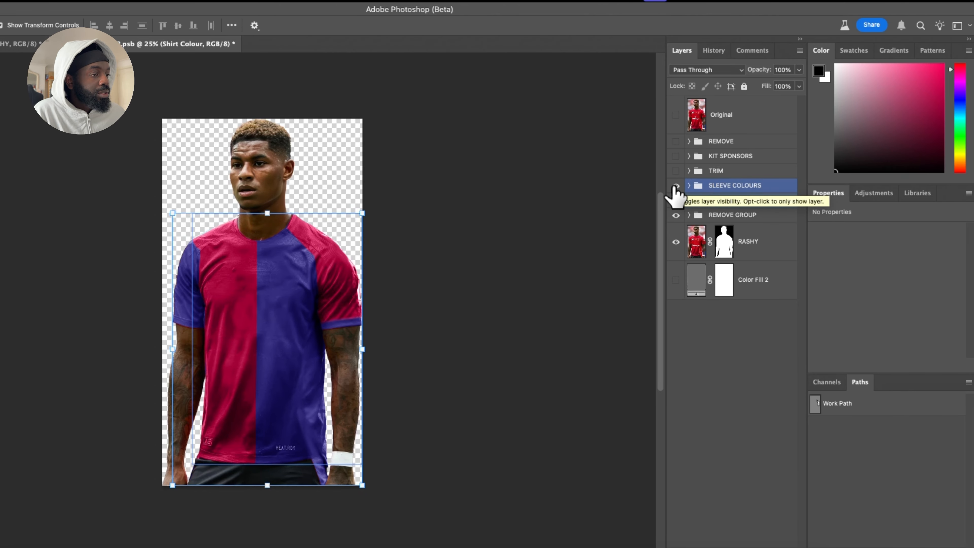
{"action": "left_click", "coordinate": [676, 185]}
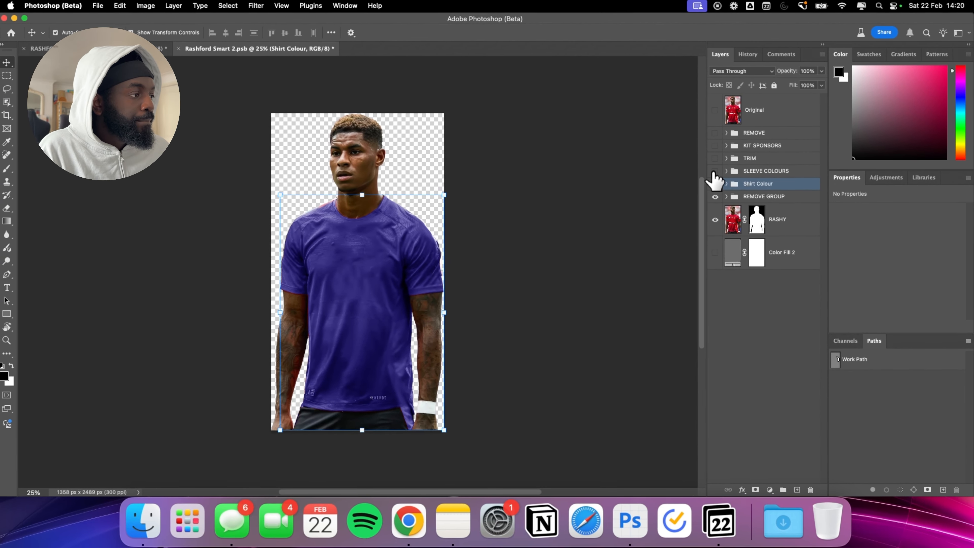
Place the copied Barcelona shirt reference image over the player at about 1725 px square and hide its layer.
{"action": "key", "text": "super+v"}
{"action": "left_click_drag", "start_coordinate": [391, 284], "coordinate": [539, 412]}
{"action": "left_click_drag", "start_coordinate": [466, 369], "coordinate": [368, 223]}
{"action": "left_click_drag", "start_coordinate": [444, 291], "coordinate": [505, 358]}
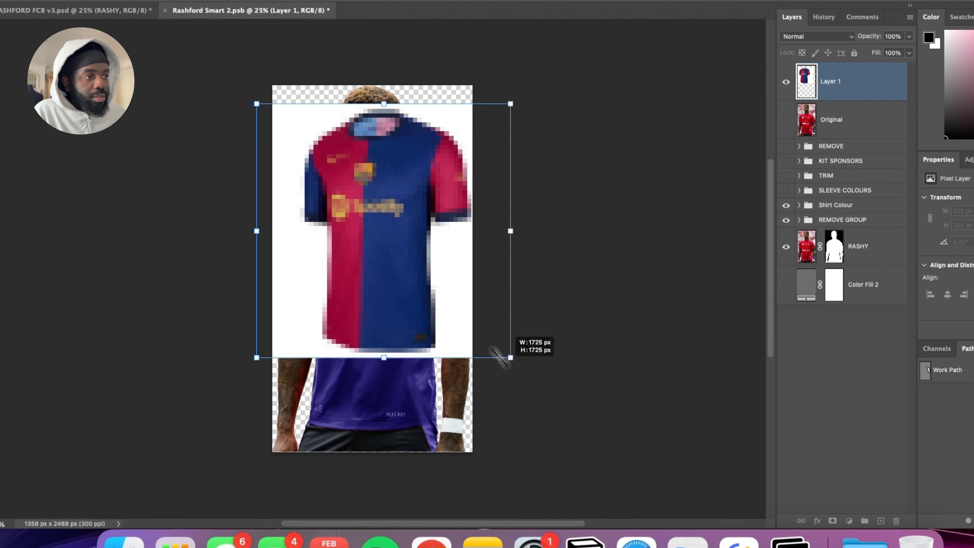
{"action": "left_click_drag", "start_coordinate": [393, 264], "coordinate": [387, 265]}
{"action": "left_click", "coordinate": [448, 387]}
{"action": "left_click", "coordinate": [583, 323]}
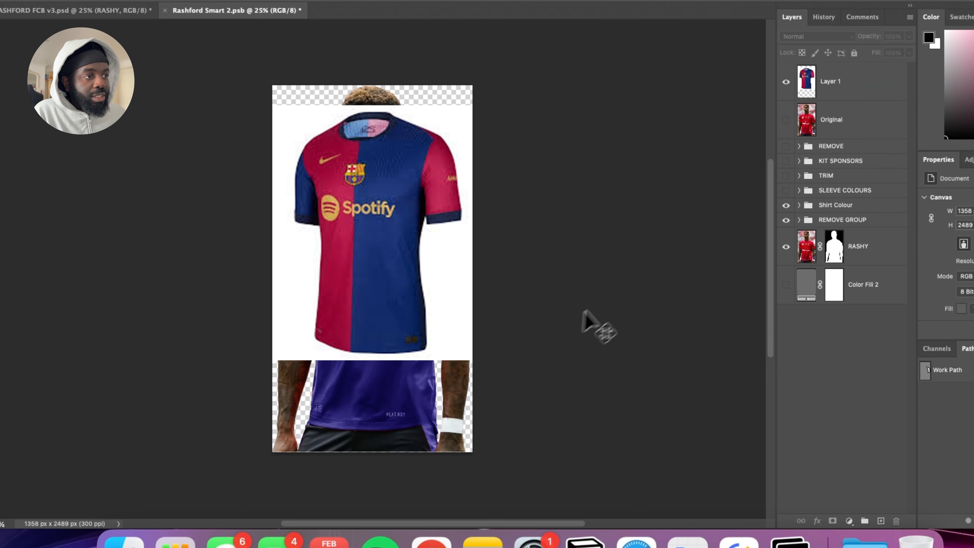
{"action": "left_click", "coordinate": [472, 192]}
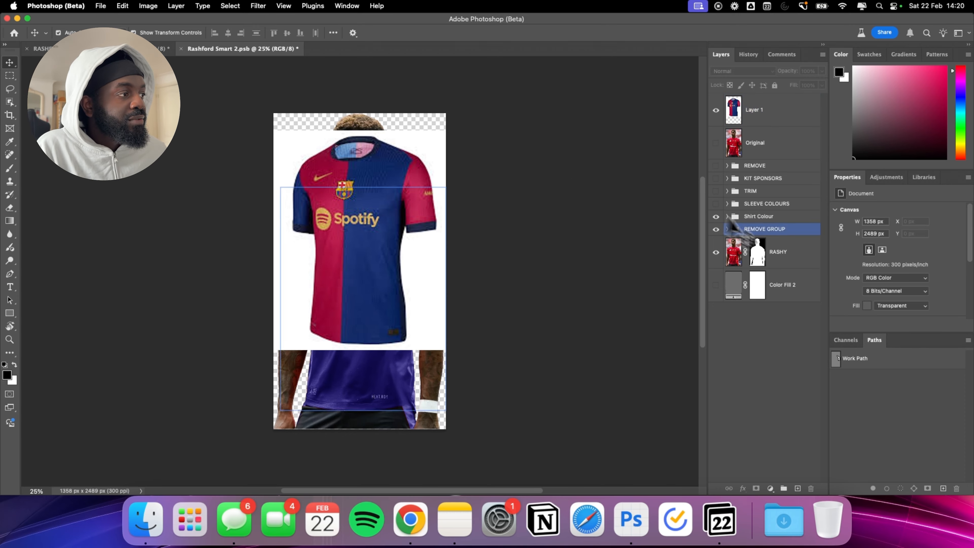
{"action": "left_click", "coordinate": [716, 110]}
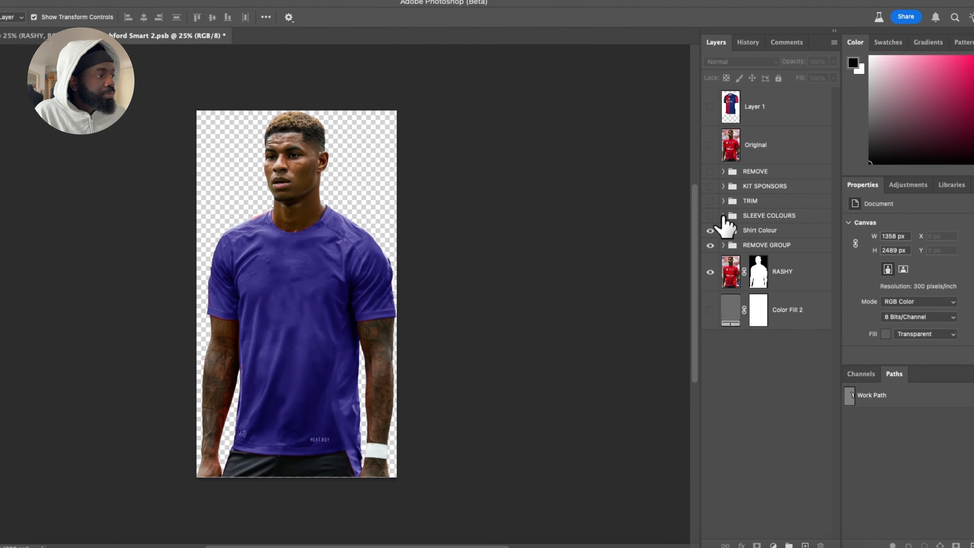
Expand and show the SLEEVE COLOURS group to examine its LEFT SLEEVE and Right Sleeve layers, and collapse and hide it again.
{"action": "left_click", "coordinate": [724, 216]}
{"action": "left_click", "coordinate": [711, 217]}
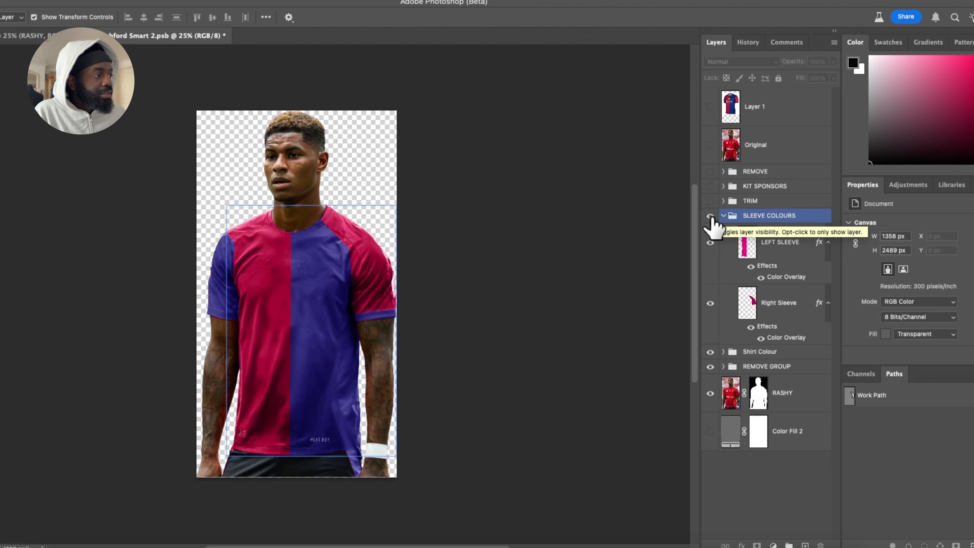
{"action": "left_click", "coordinate": [796, 315]}
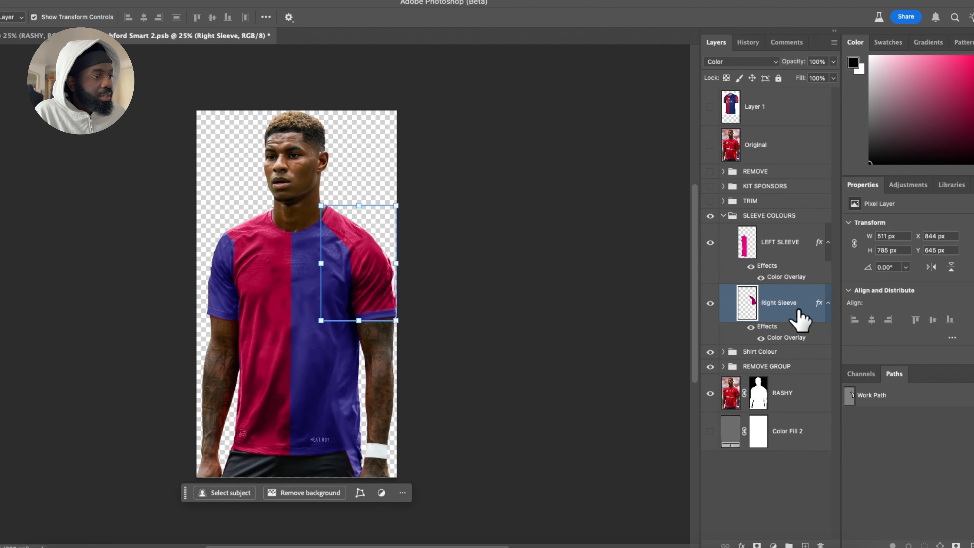
{"action": "left_click", "coordinate": [729, 215]}
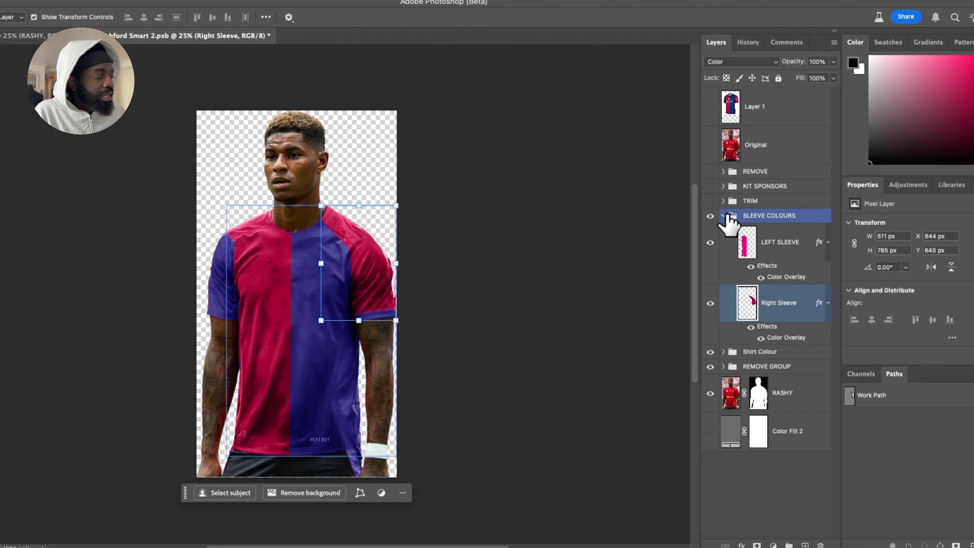
{"action": "left_click", "coordinate": [725, 216]}
{"action": "left_click", "coordinate": [710, 215]}
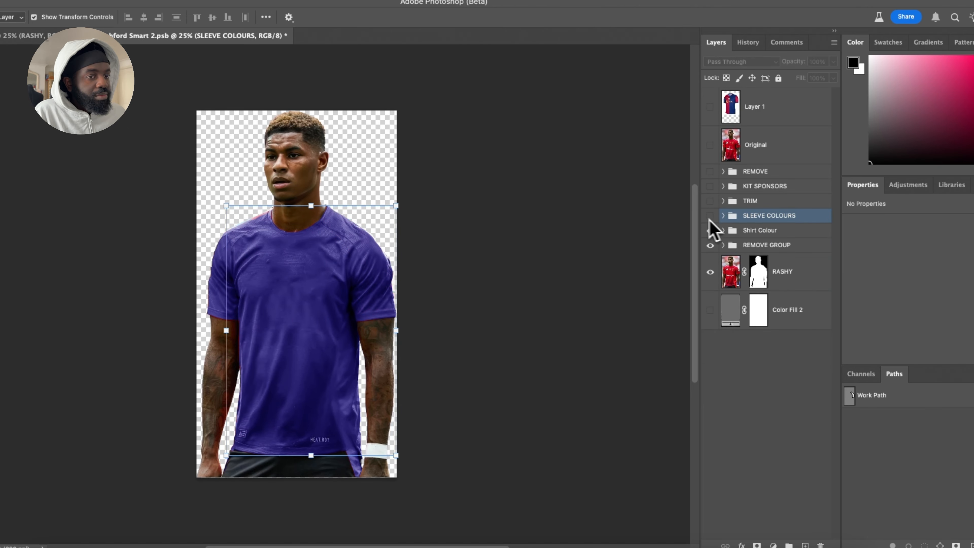
Review the Lasso and Pen tool variants available for outlining the shirt's colour areas.
{"action": "left_click", "coordinate": [11, 84]}
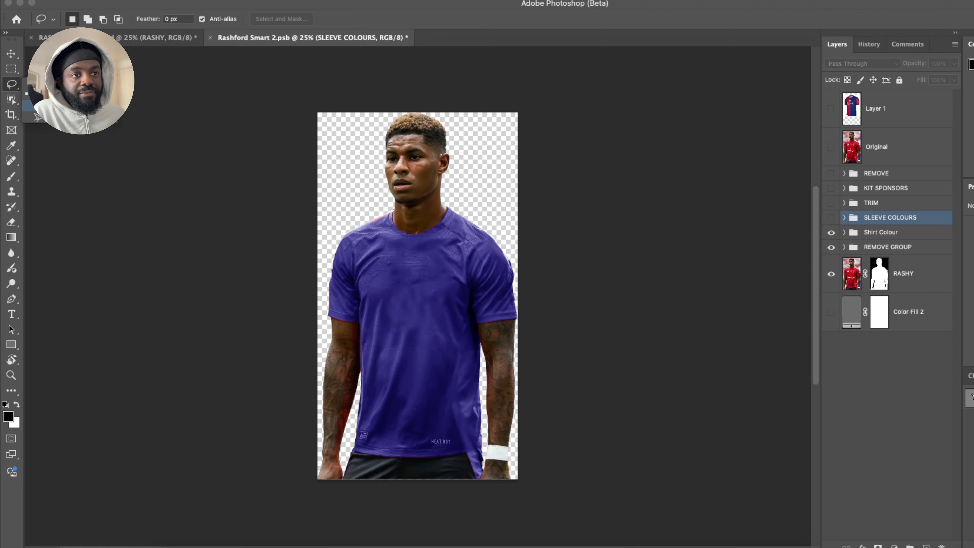
{"action": "left_click", "coordinate": [11, 299]}
{"action": "left_click", "coordinate": [13, 302]}
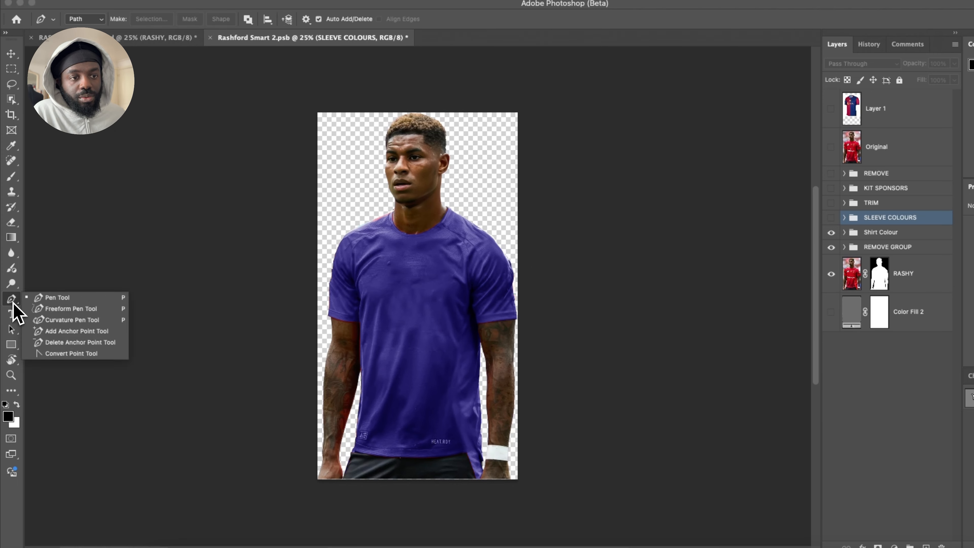
{"action": "left_click", "coordinate": [49, 302]}
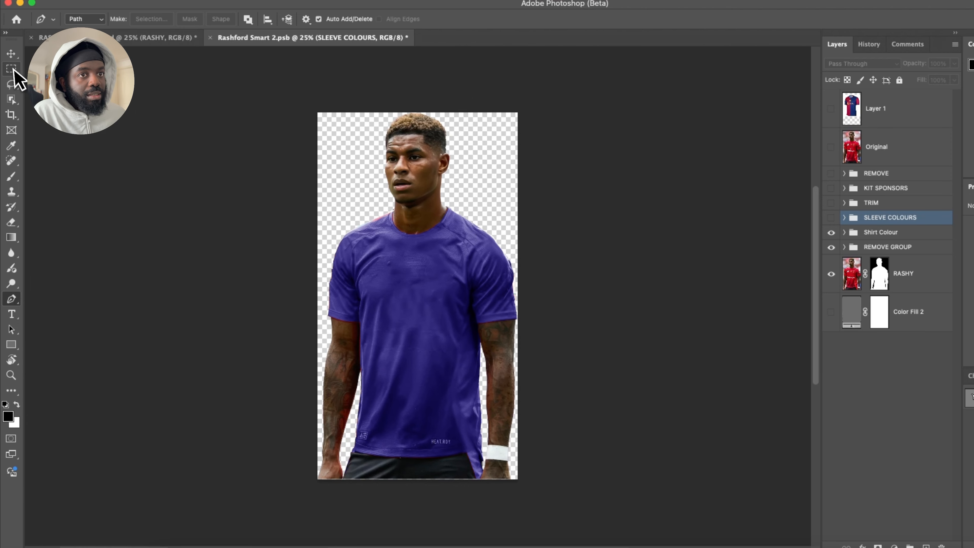
Select the blue shirt fill layer and draw a closed Pen tool path on the shirt front from the collar to the hem.
{"action": "left_click", "coordinate": [11, 53]}
{"action": "left_click", "coordinate": [398, 292]}
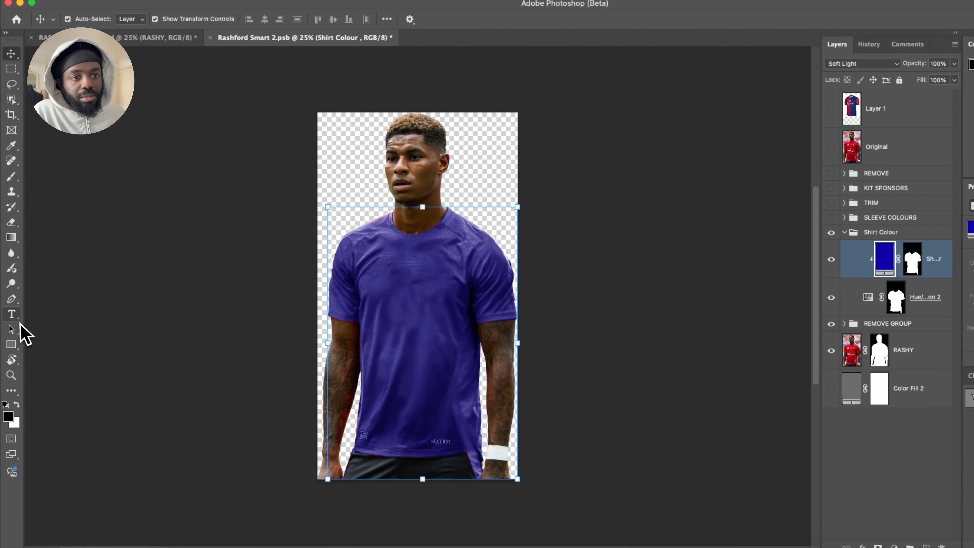
{"action": "left_click", "coordinate": [11, 299]}
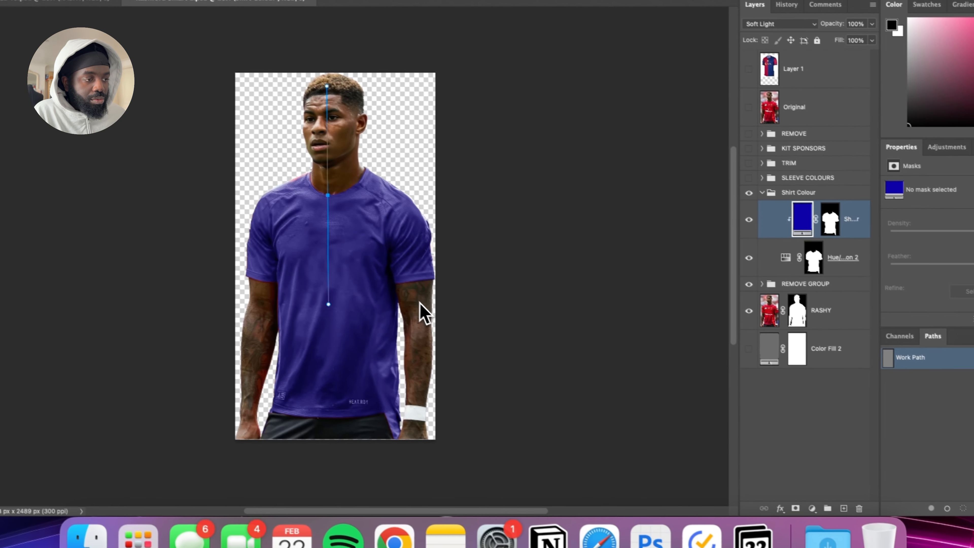
{"action": "key", "text": "super+z"}
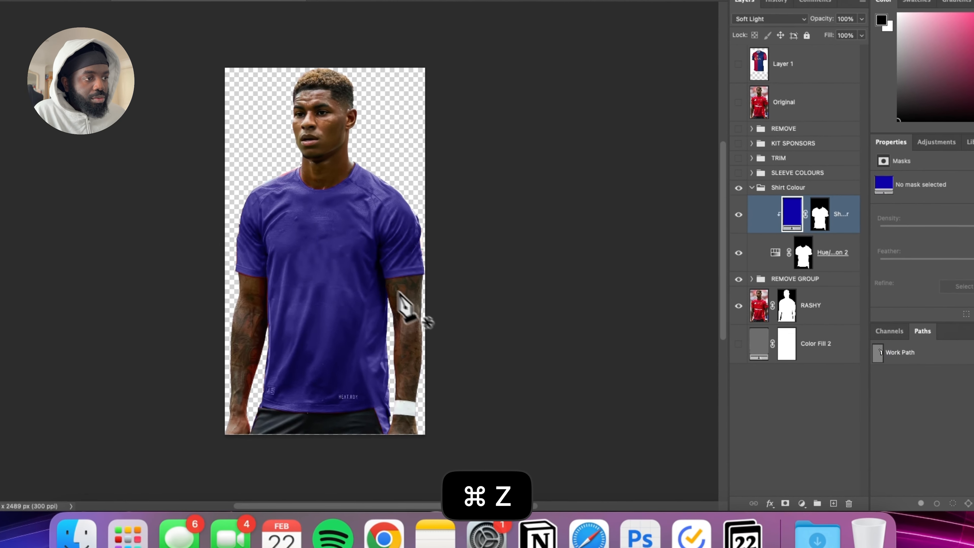
{"action": "left_click", "coordinate": [309, 195]}
{"action": "left_click", "coordinate": [317, 246]}
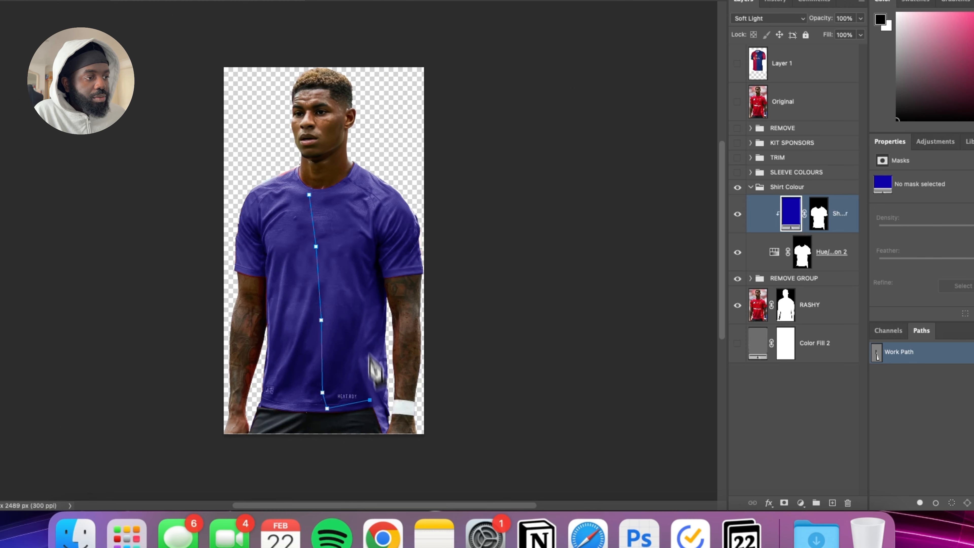
{"action": "left_click", "coordinate": [361, 238]}
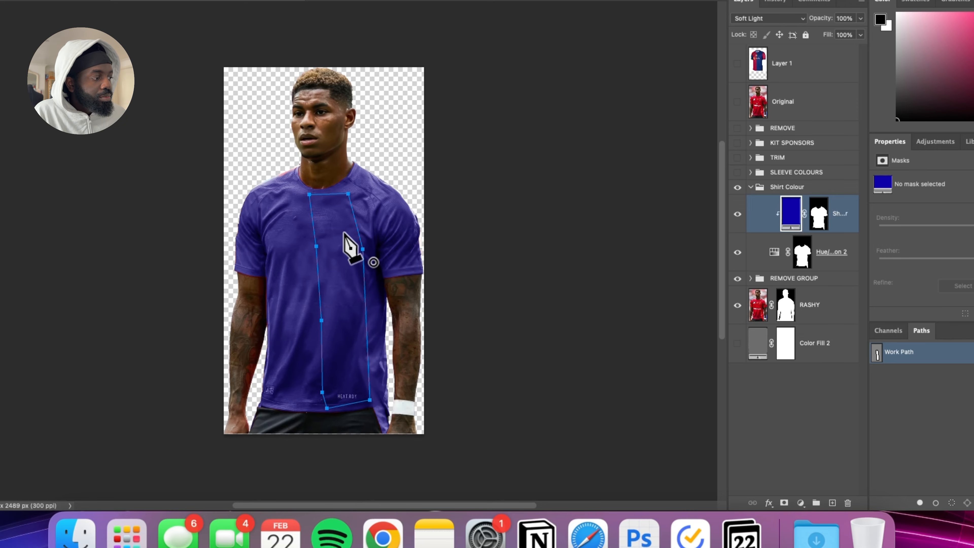
Fill the closed shirt-front path with a red #de2525 Solid Color layer blended as Soft Light.
{"action": "left_click", "coordinate": [801, 503]}
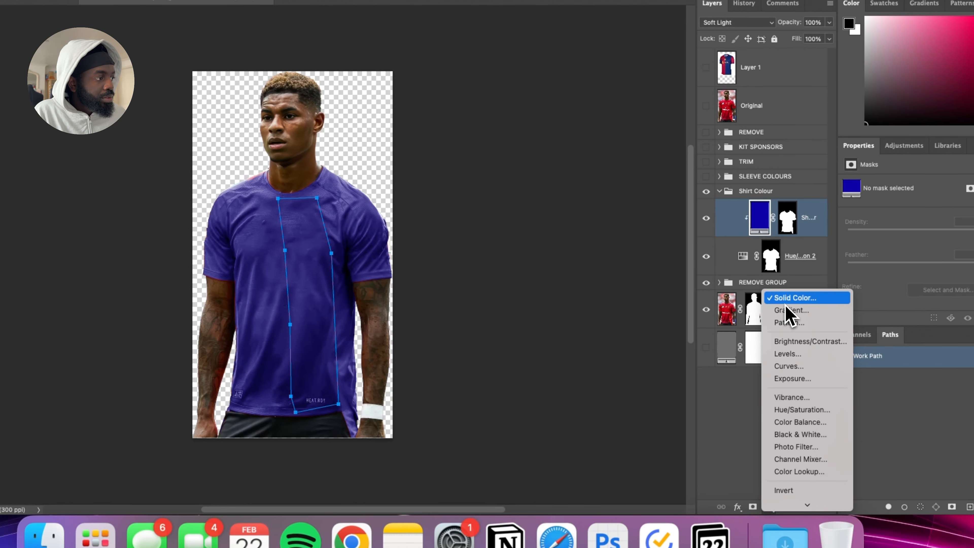
{"action": "left_click", "coordinate": [790, 298]}
{"action": "mouse_move", "coordinate": [527, 216]}
{"action": "left_mouse_down"}
{"action": "mouse_move", "coordinate": [539, 165]}
{"action": "mouse_move", "coordinate": [446, 144]}
{"action": "mouse_move", "coordinate": [411, 208]}
{"action": "mouse_move", "coordinate": [516, 174]}
{"action": "left_mouse_up"}
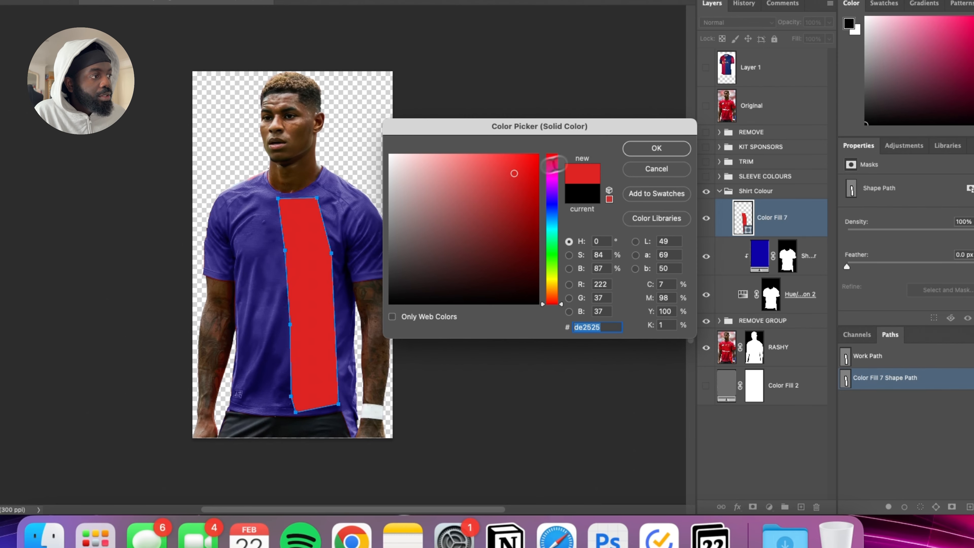
{"action": "left_click", "coordinate": [677, 152]}
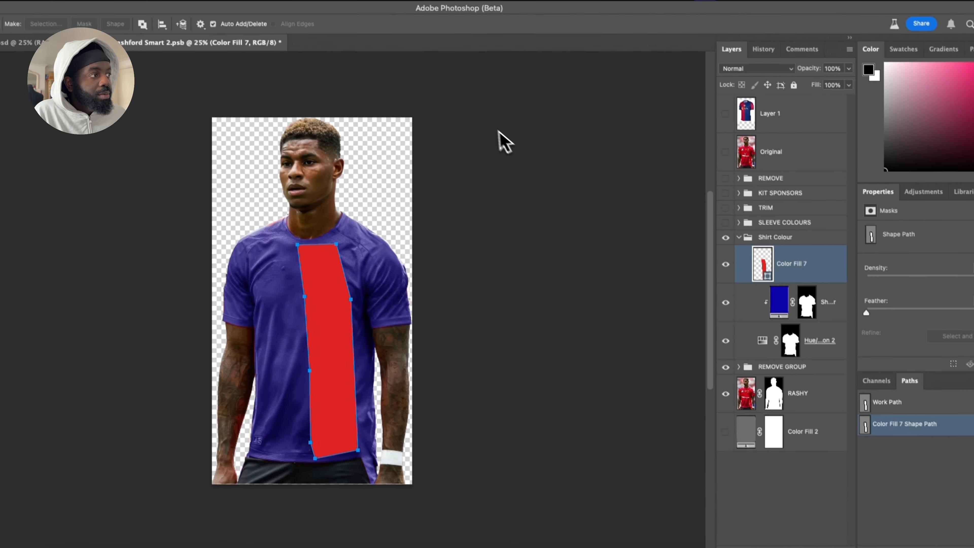
{"action": "left_click", "coordinate": [748, 23]}
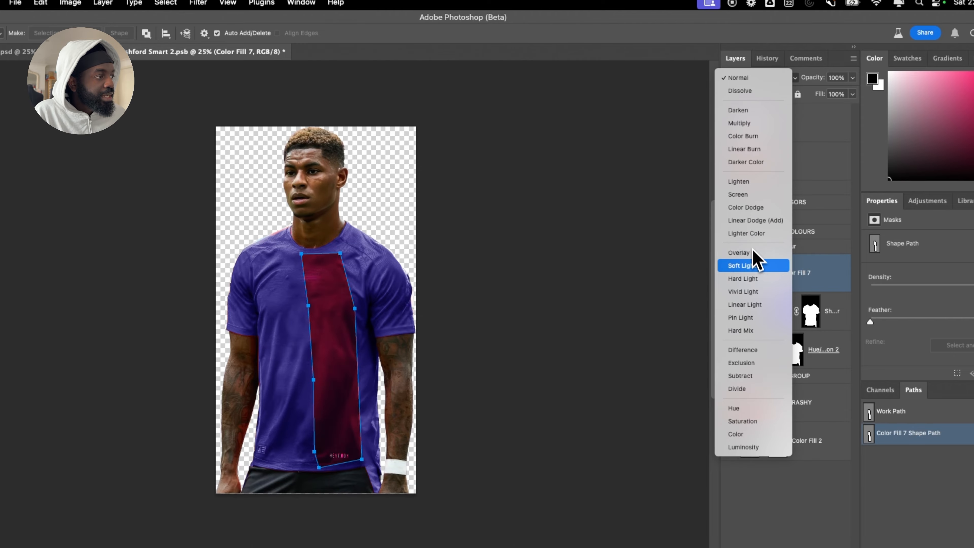
{"action": "left_click", "coordinate": [756, 266]}
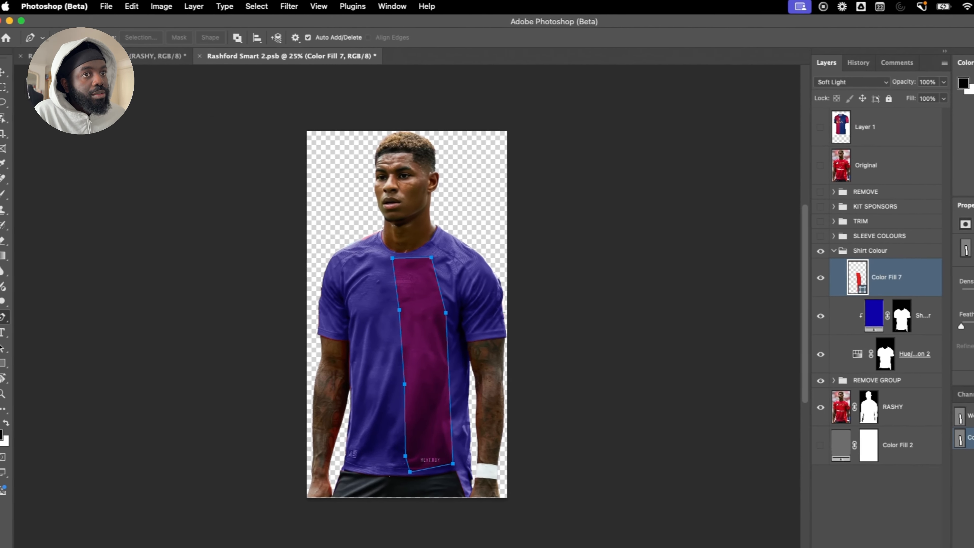
Deselect the path and delete the red stripe's fill layer from the Shirt Colour group.
{"action": "key", "text": "v"}
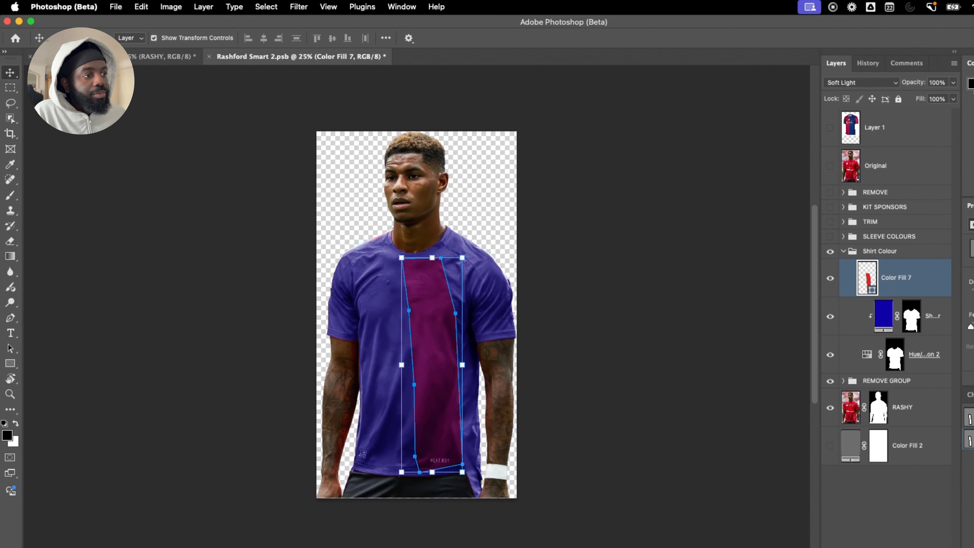
{"action": "left_click", "coordinate": [563, 192]}
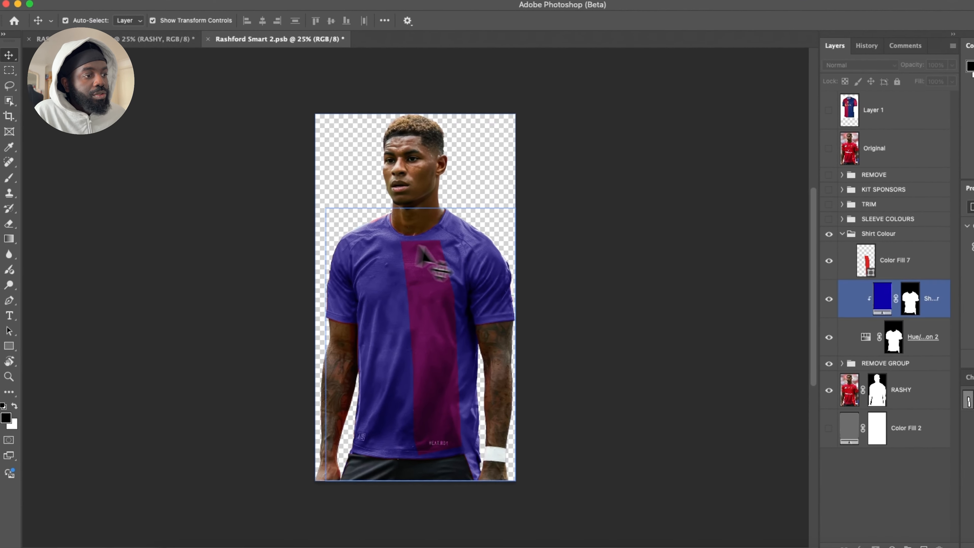
{"action": "left_click", "coordinate": [447, 297]}
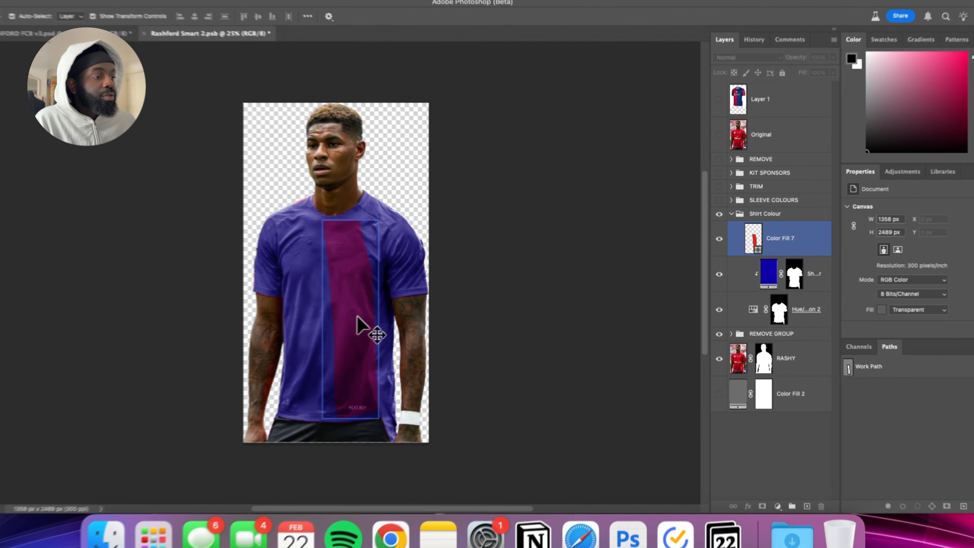
{"action": "key", "text": "BackSpace"}
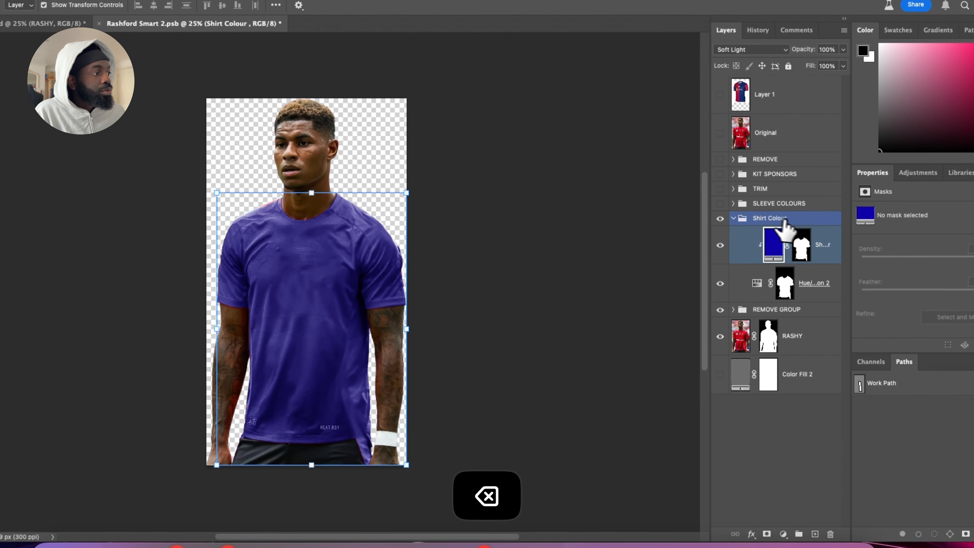
Collapse the Shirt Colour group and show the SLEEVE COLOURS group on the shirt.
{"action": "left_click", "coordinate": [736, 210]}
{"action": "left_click", "coordinate": [721, 206]}
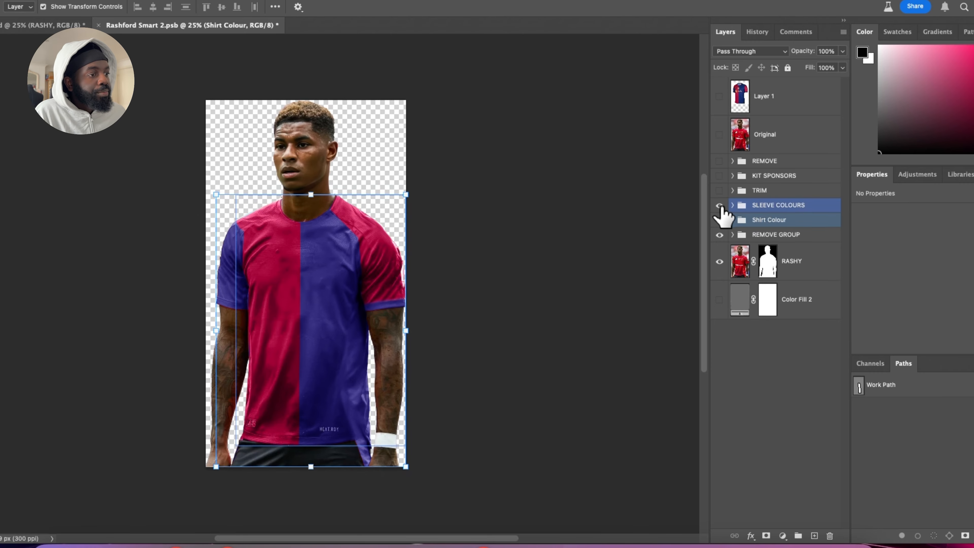
{"action": "left_click", "coordinate": [738, 219]}
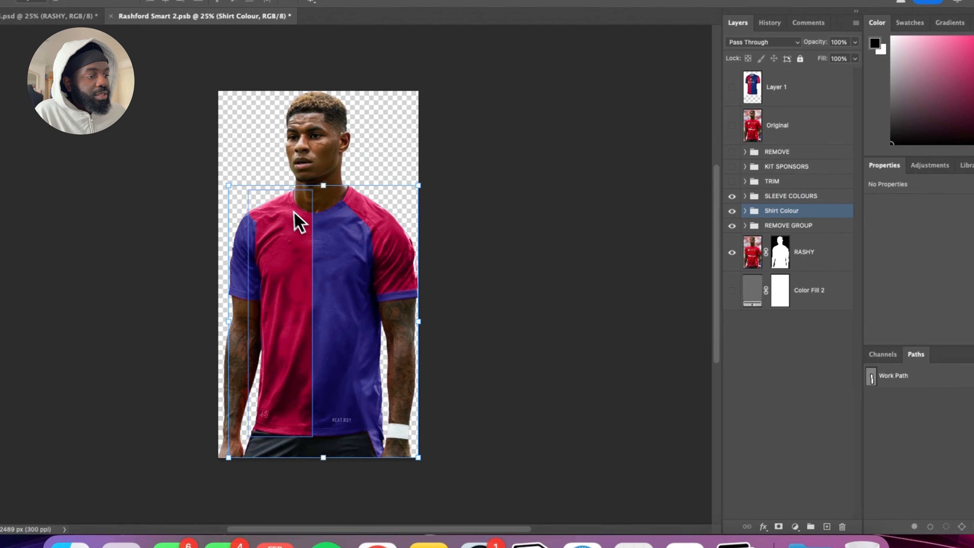
Expand the SLEEVE COLOURS group to review its LEFT SLEEVE and Right Sleeve layers, and collapse it again.
{"action": "left_click", "coordinate": [759, 196]}
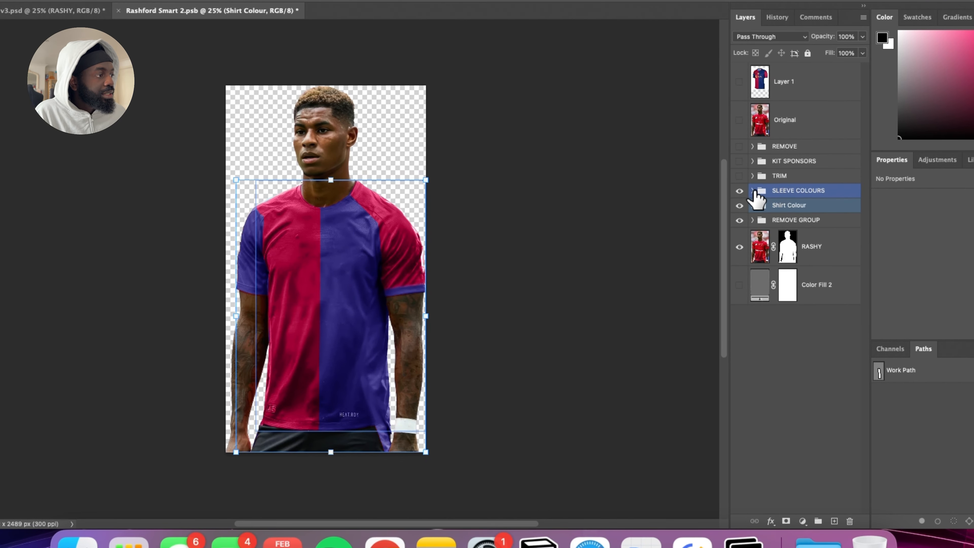
{"action": "left_click", "coordinate": [752, 191]}
{"action": "left_click", "coordinate": [753, 190]}
{"action": "left_click", "coordinate": [753, 191]}
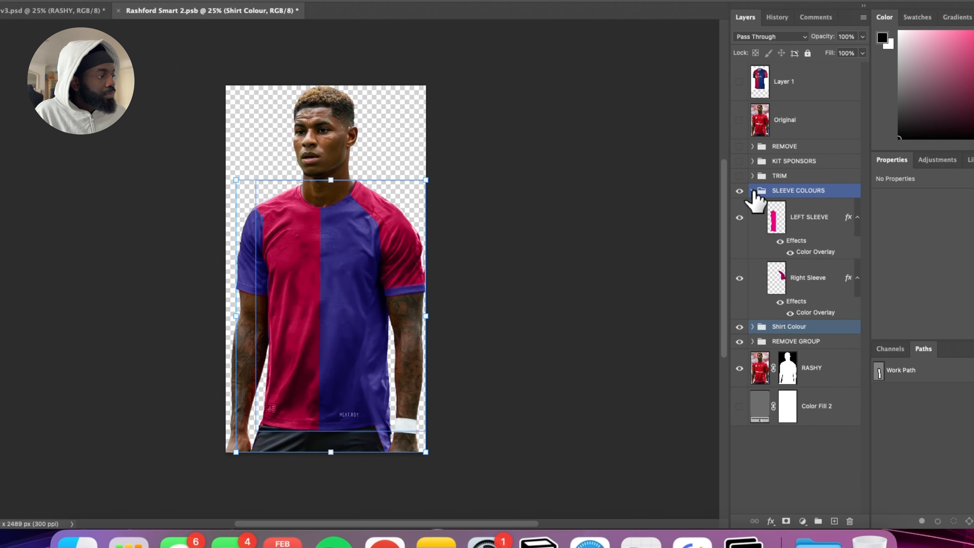
{"action": "left_click", "coordinate": [752, 191]}
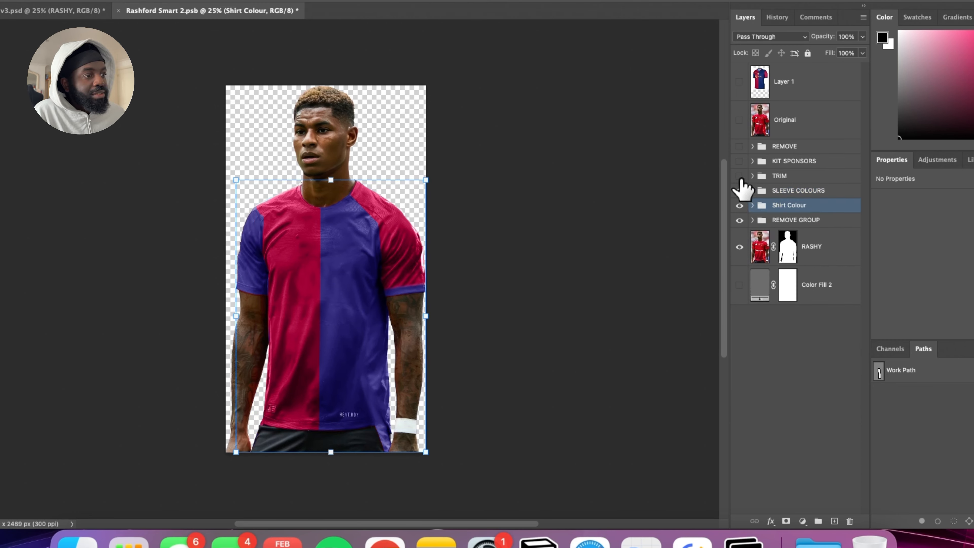
Show the TRIM group to add the darker collar, cuff and side trim to the shirt.
{"action": "left_click", "coordinate": [740, 191]}
{"action": "left_click", "coordinate": [642, 191]}
{"action": "left_click", "coordinate": [747, 180]}
{"action": "left_click", "coordinate": [739, 176]}
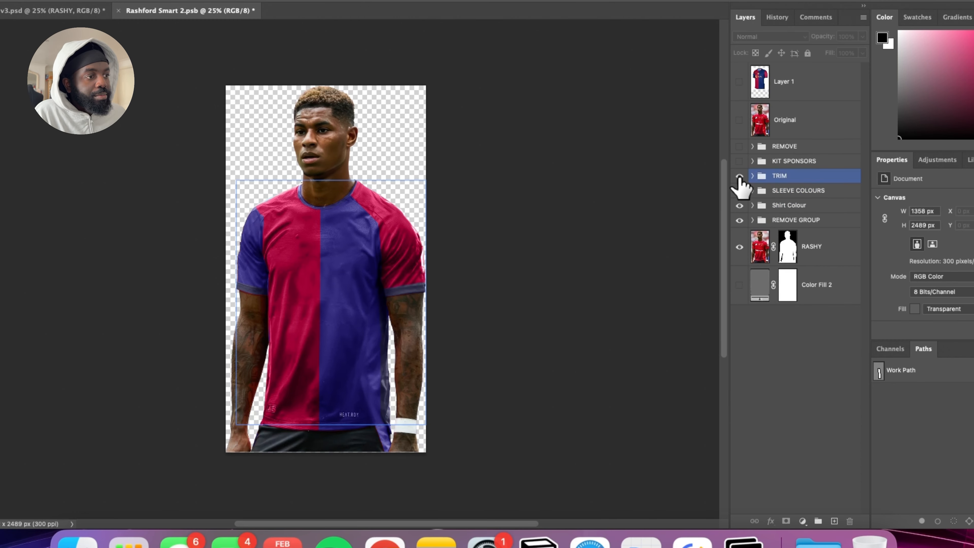
{"action": "left_click", "coordinate": [739, 178]}
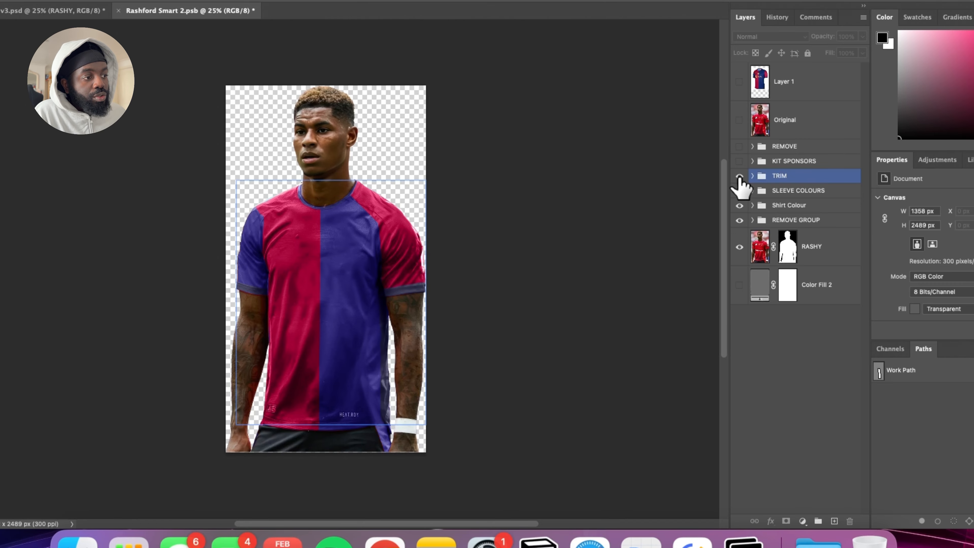
{"action": "left_click", "coordinate": [739, 177]}
{"action": "left_click", "coordinate": [740, 178]}
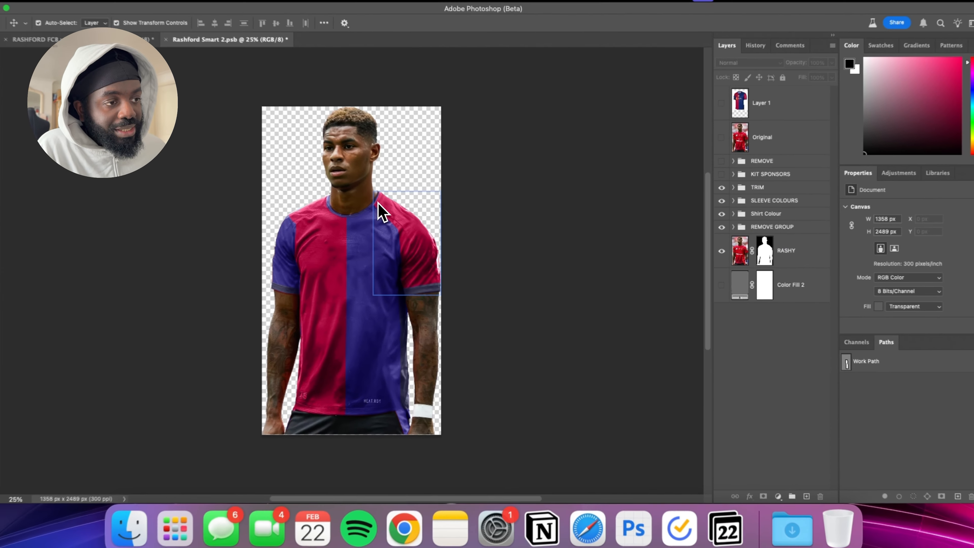
Toggle the TRIM group to compare the shirt, and briefly show the Layer 1 Barcelona shirt reference.
{"action": "left_click", "coordinate": [316, 306]}
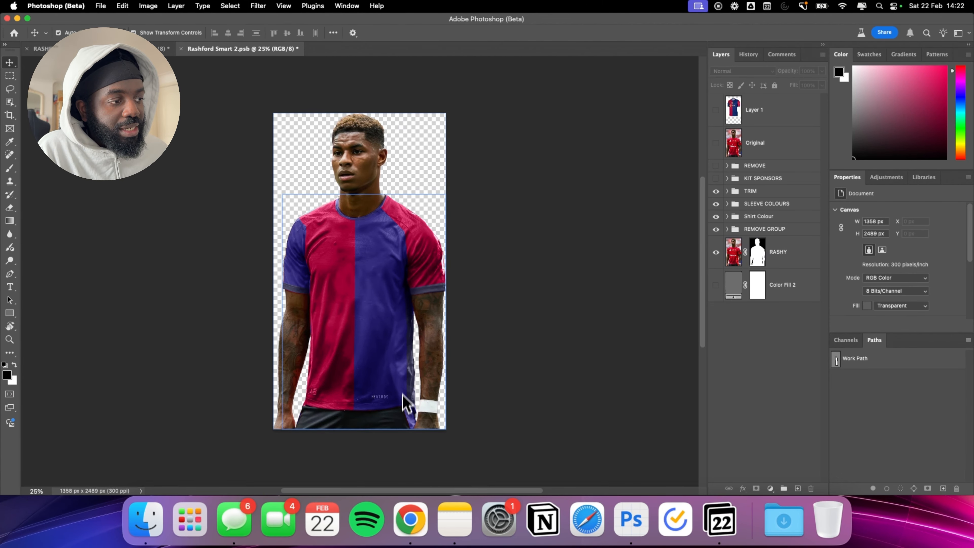
{"action": "left_click", "coordinate": [722, 191]}
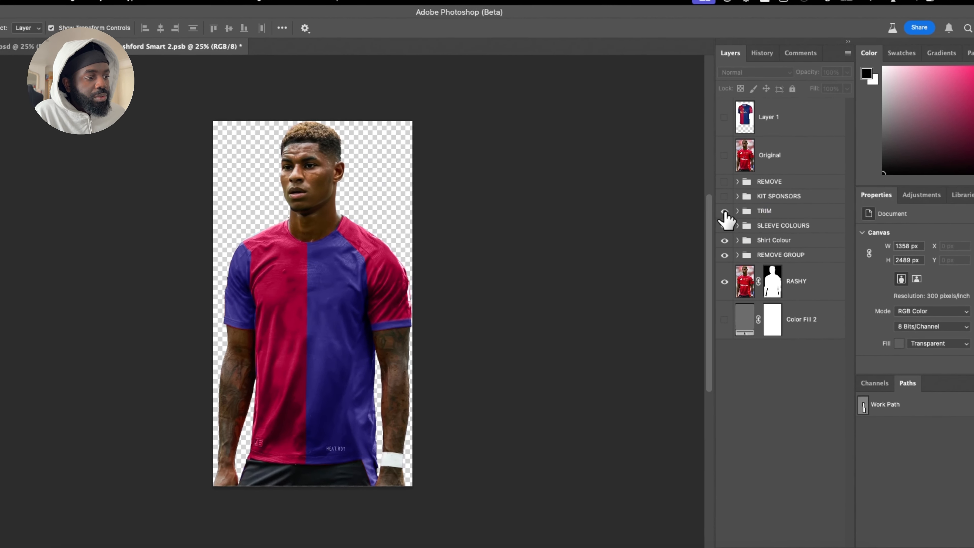
{"action": "left_click", "coordinate": [724, 212]}
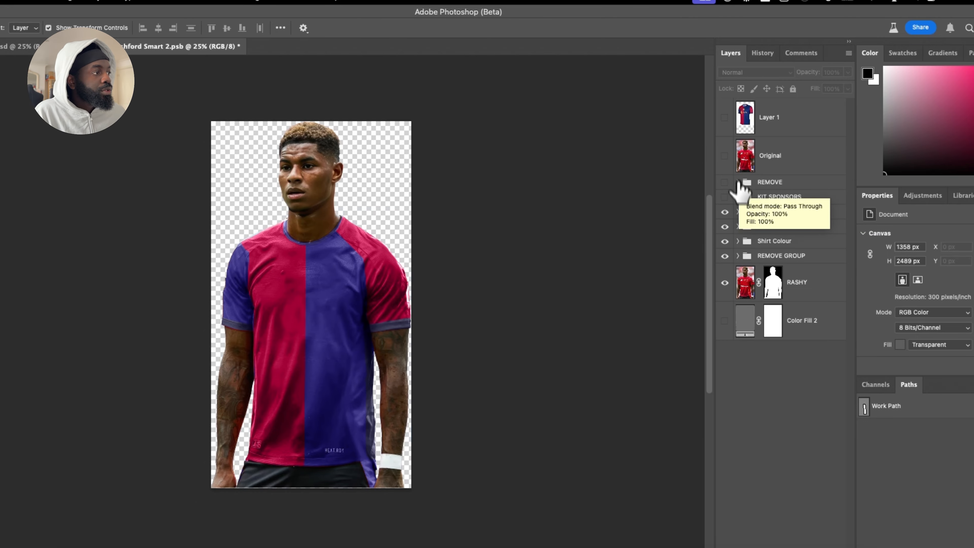
{"action": "left_click", "coordinate": [724, 117]}
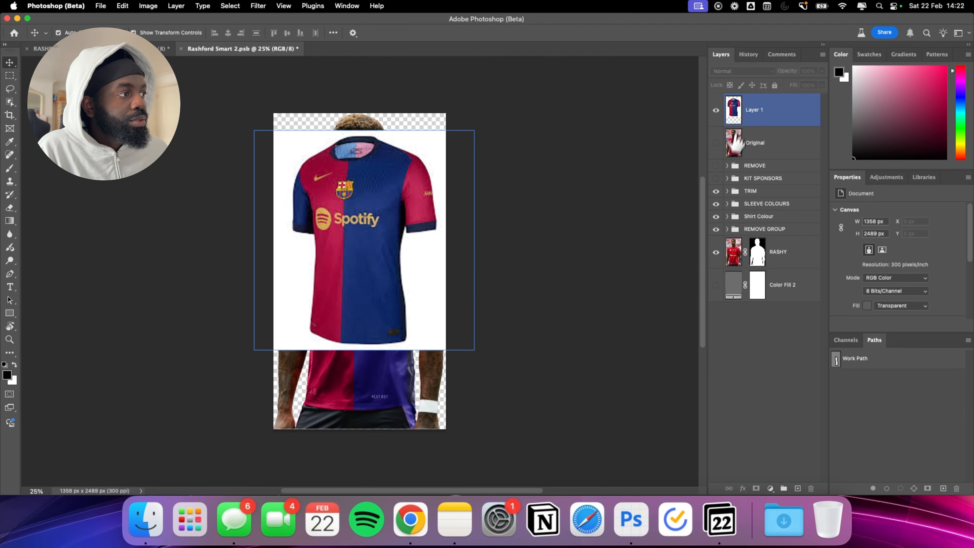
{"action": "left_click", "coordinate": [715, 110]}
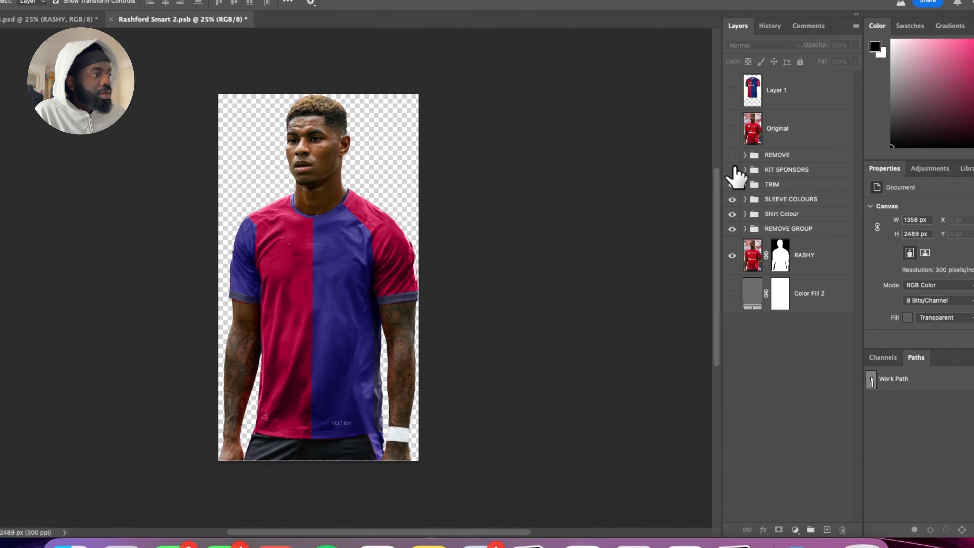
Show the KIT SPONSORS group and expand it to examine its BARCA, SPotify and Nike logo layers.
{"action": "left_click", "coordinate": [732, 169]}
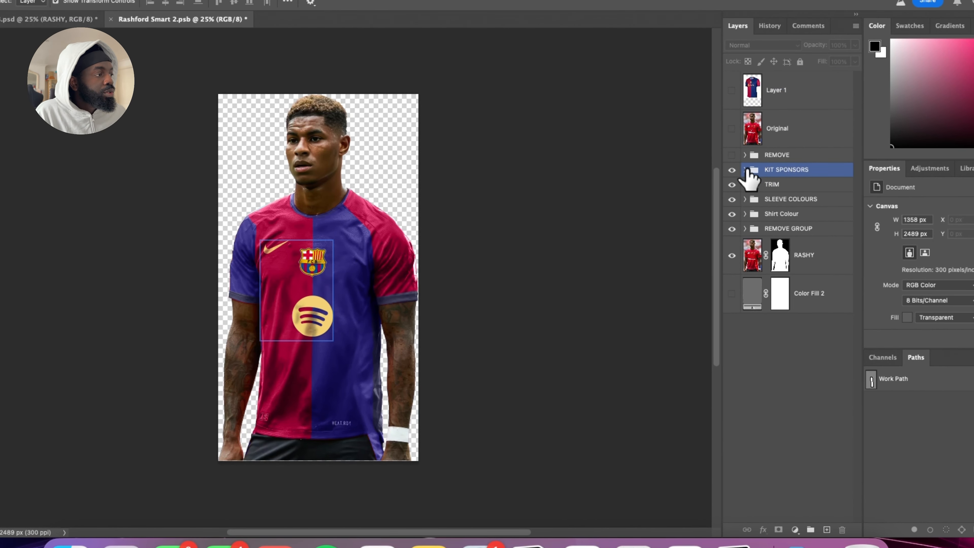
{"action": "left_click", "coordinate": [745, 170]}
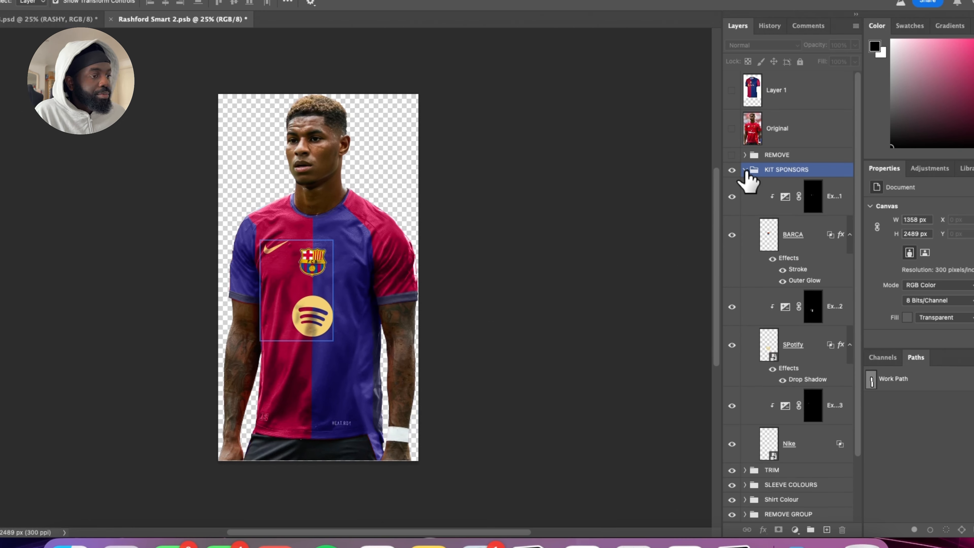
{"action": "left_click", "coordinate": [745, 169]}
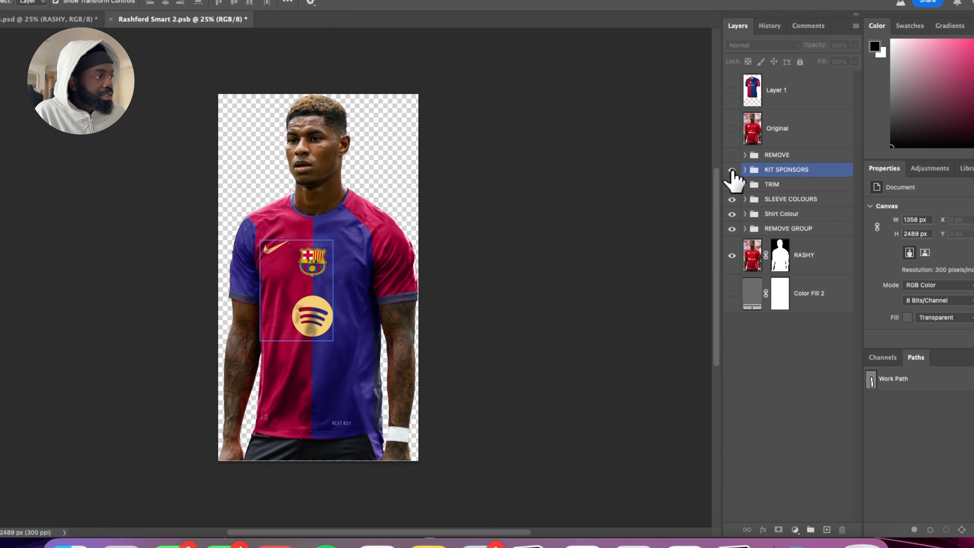
{"action": "left_click", "coordinate": [745, 170]}
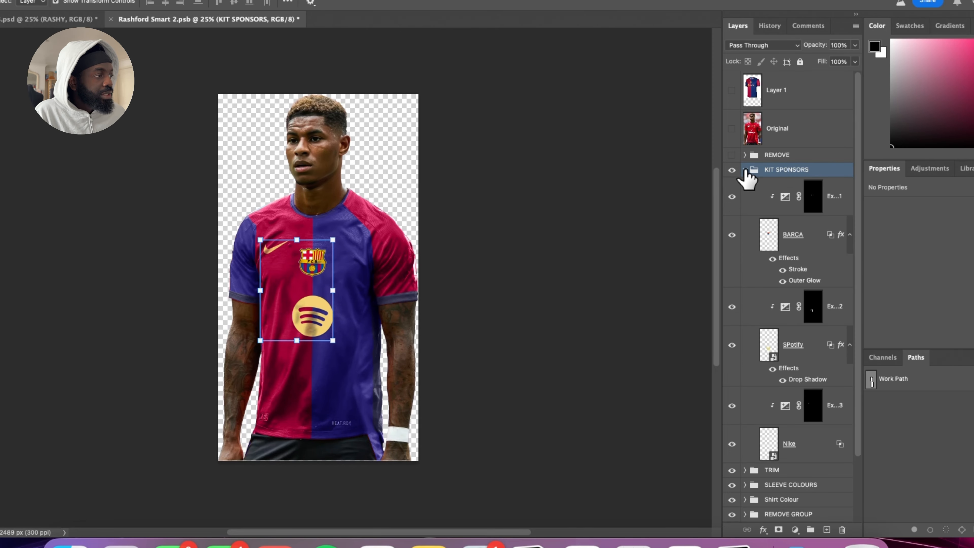
{"action": "left_click", "coordinate": [732, 170]}
{"action": "left_click", "coordinate": [732, 170]}
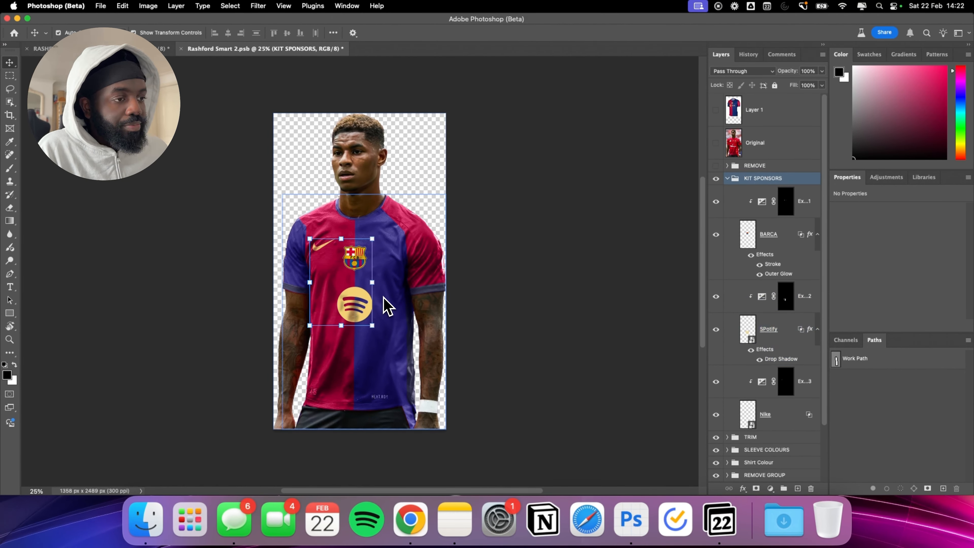
{"action": "left_click", "coordinate": [356, 257]}
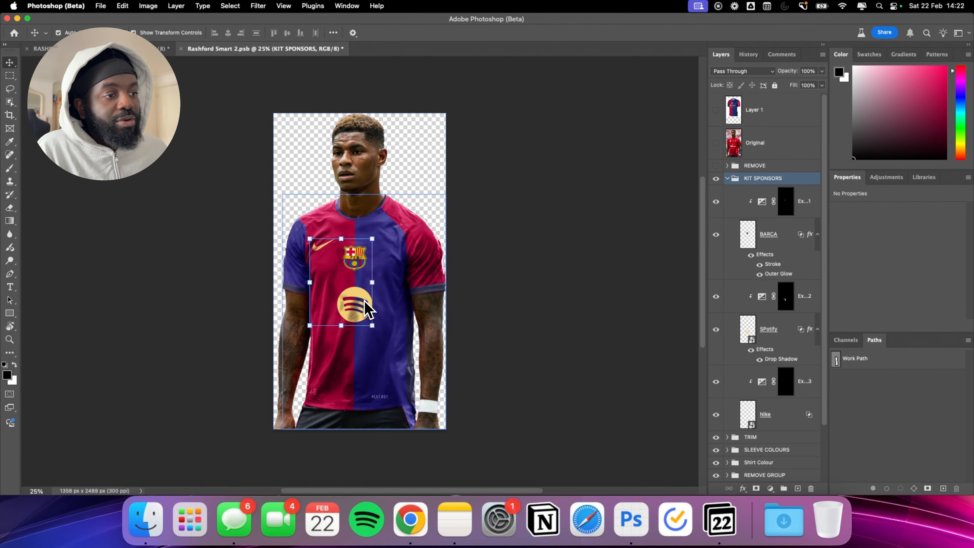
{"action": "left_click", "coordinate": [576, 377]}
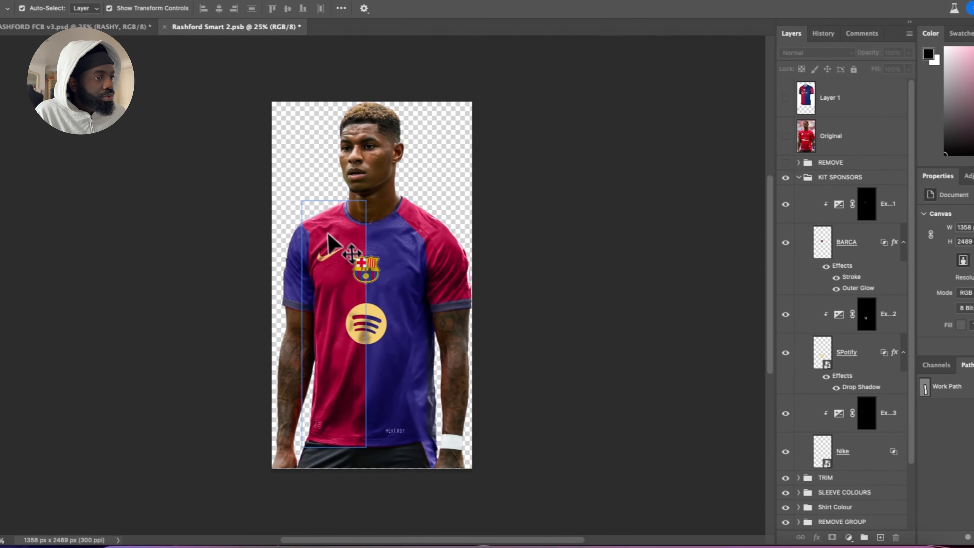
{"action": "left_click", "coordinate": [261, 246]}
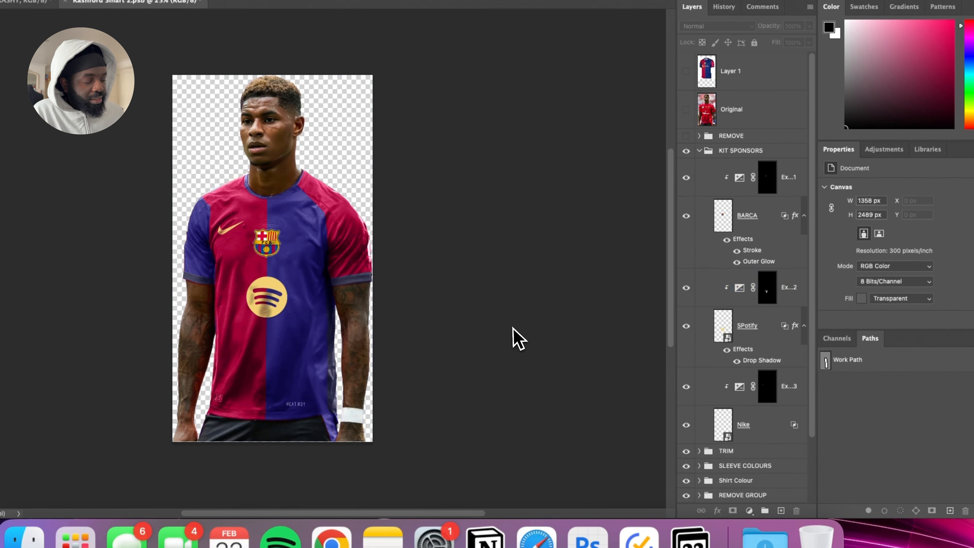
Select the SPotify logo layer and toggle its clipped Exposure adjustment to compare the shading on the logo.
{"action": "key", "text": "super+equal"}
{"action": "key", "text": "super+equal"}
{"action": "key", "text": "super+equal"}
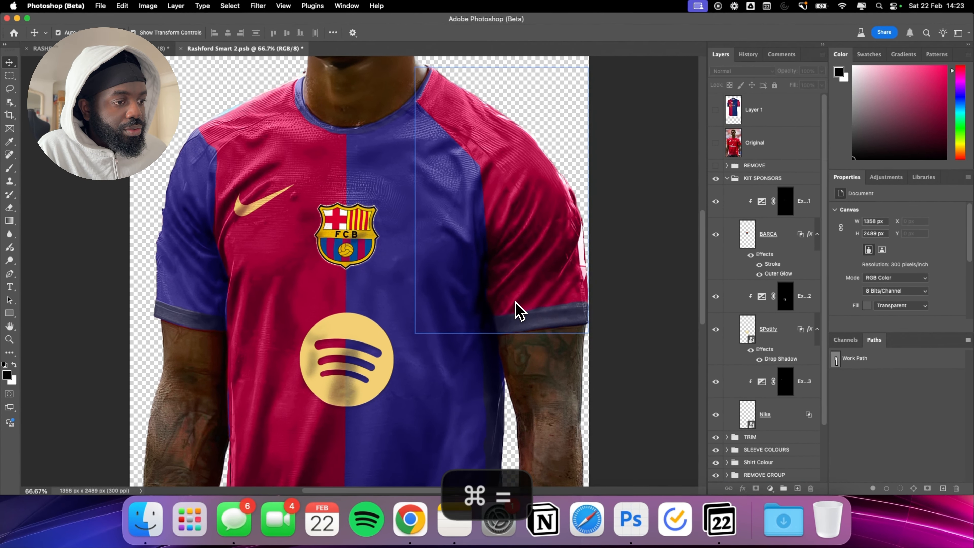
{"action": "scroll", "coordinate": [506, 310], "scroll_direction": "down", "scroll_amount": 3}
{"action": "left_click", "coordinate": [378, 319]}
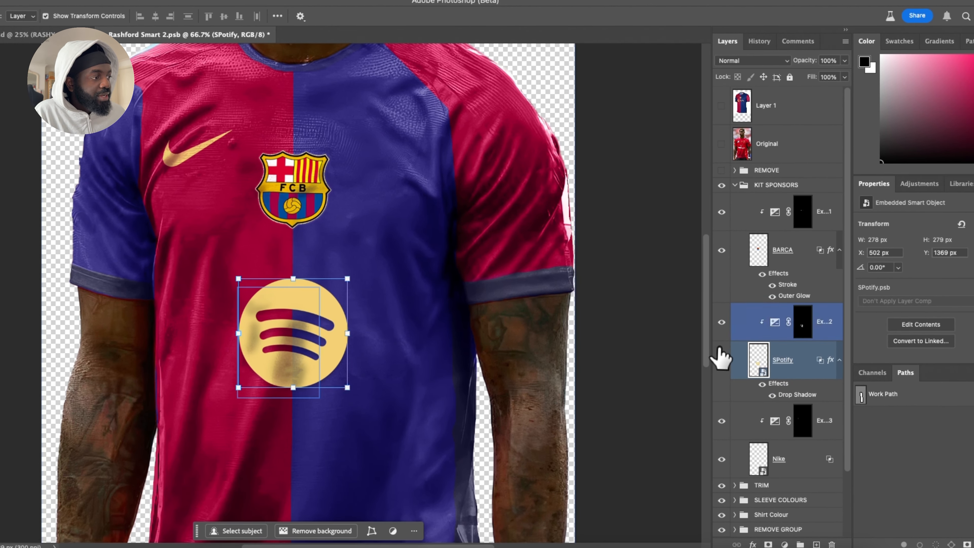
{"action": "left_click", "coordinate": [722, 322]}
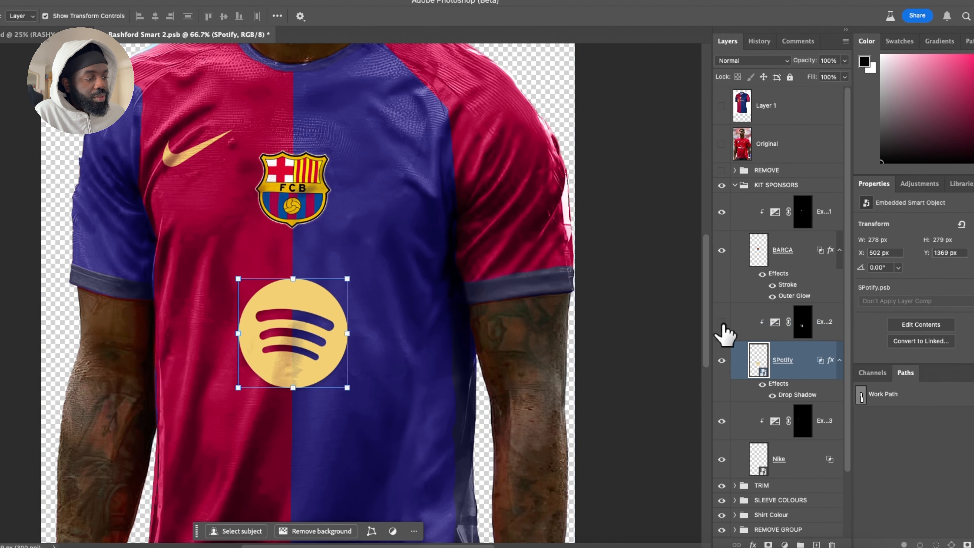
{"action": "left_click", "coordinate": [721, 322]}
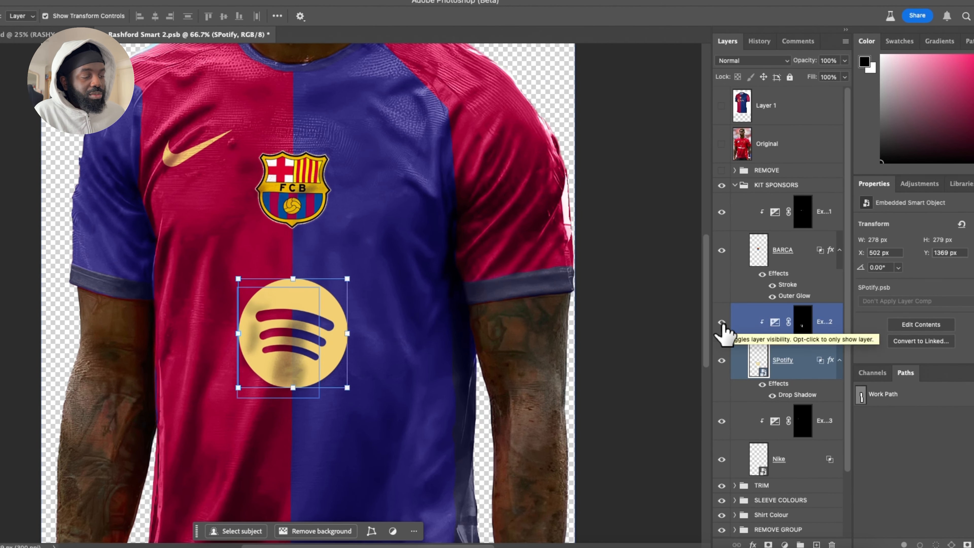
{"action": "left_click", "coordinate": [722, 322]}
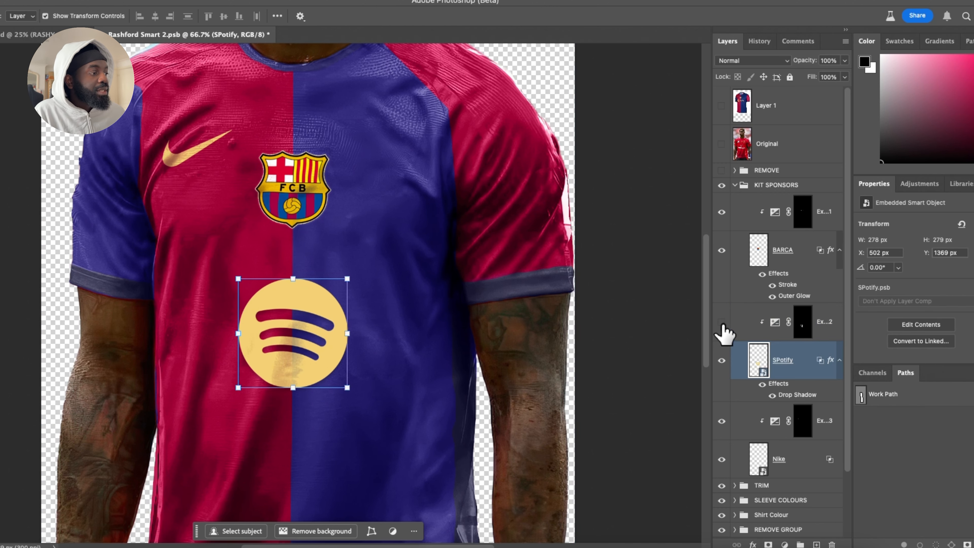
Show the Exposure adjustment clipped to the SPotify logo, and open the logo layer's Blending Options with the logo left in view.
{"action": "left_click", "coordinate": [721, 322]}
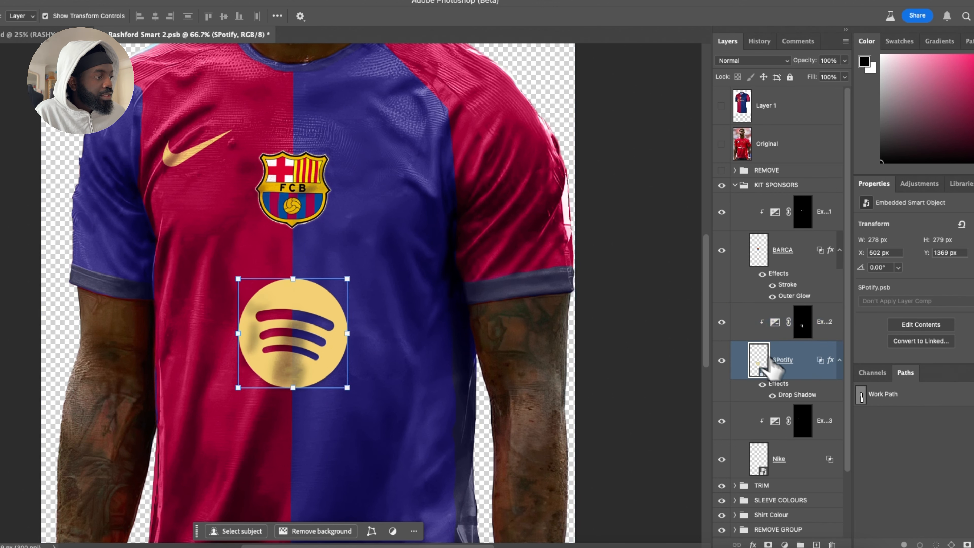
{"action": "double_click", "coordinate": [806, 378]}
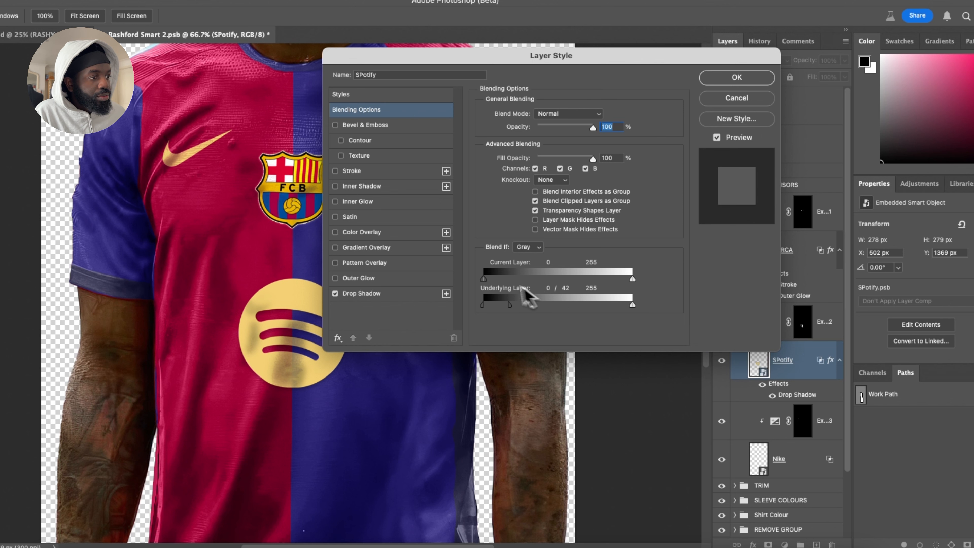
{"action": "left_click_drag", "start_coordinate": [418, 66], "coordinate": [562, 71]}
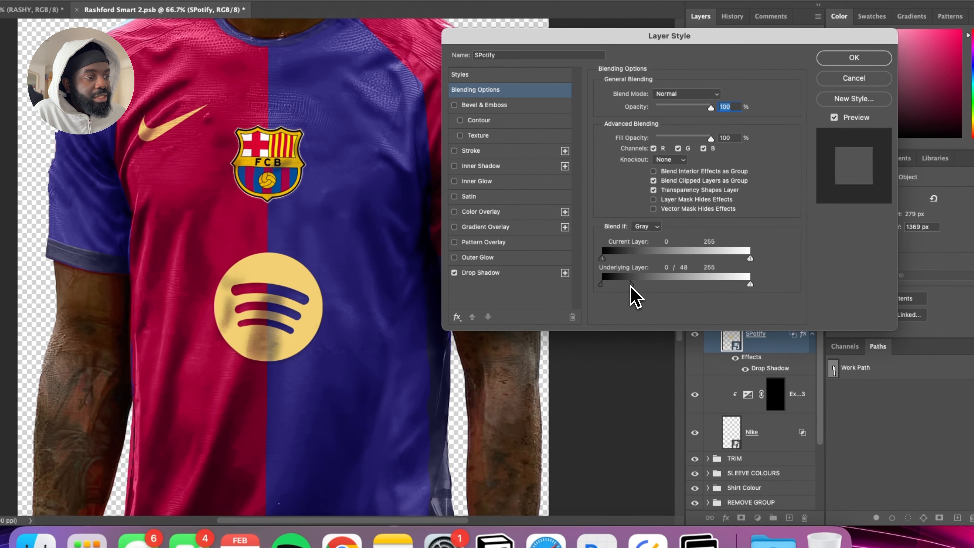
Try split Blend If black-point values between 38 and 70 for the SPotify logo's Underlying Layer, and discard the changes.
{"action": "mouse_move", "coordinate": [662, 288]}
{"action": "left_mouse_down"}
{"action": "mouse_move", "coordinate": [683, 287]}
{"action": "mouse_move", "coordinate": [618, 286]}
{"action": "mouse_move", "coordinate": [662, 290]}
{"action": "left_mouse_up"}
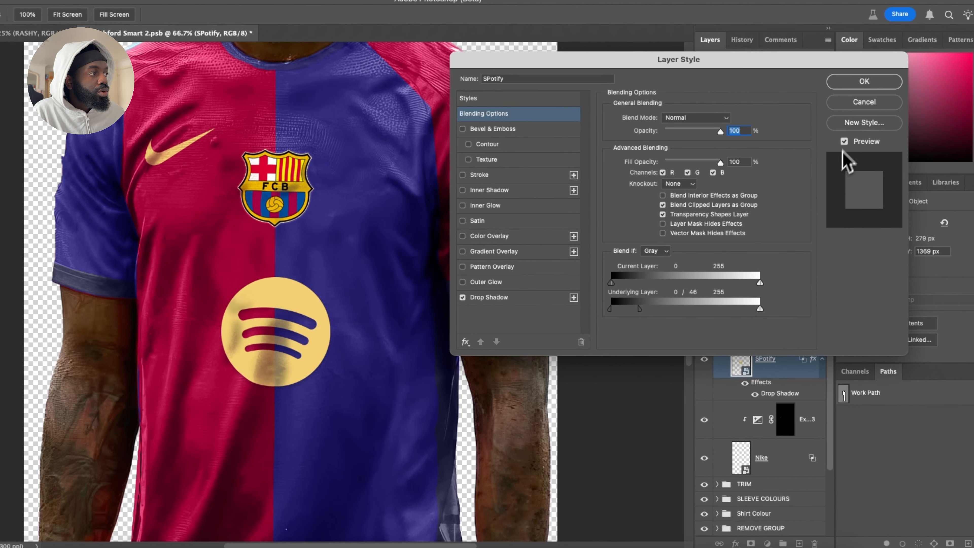
{"action": "left_click", "coordinate": [853, 91]}
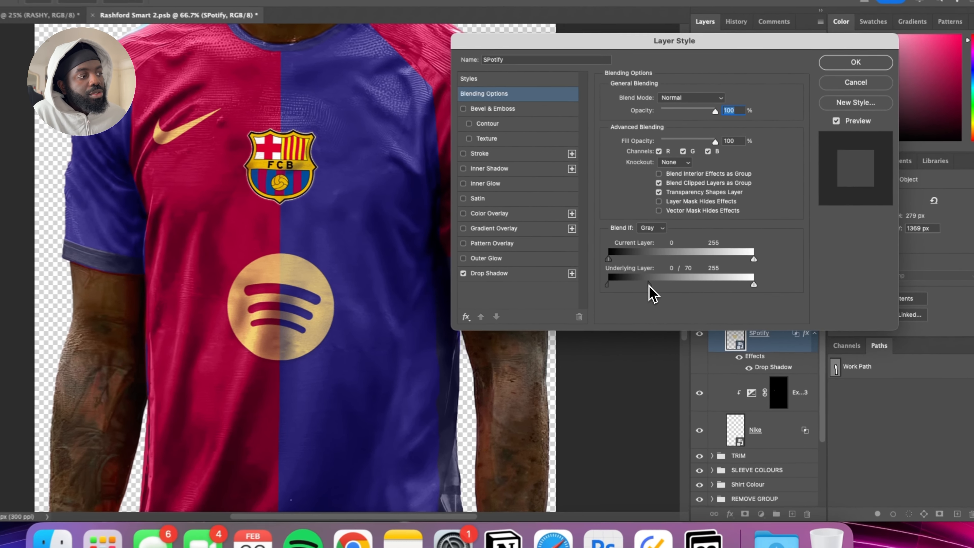
{"action": "left_click_drag", "start_coordinate": [671, 289], "coordinate": [656, 288]}
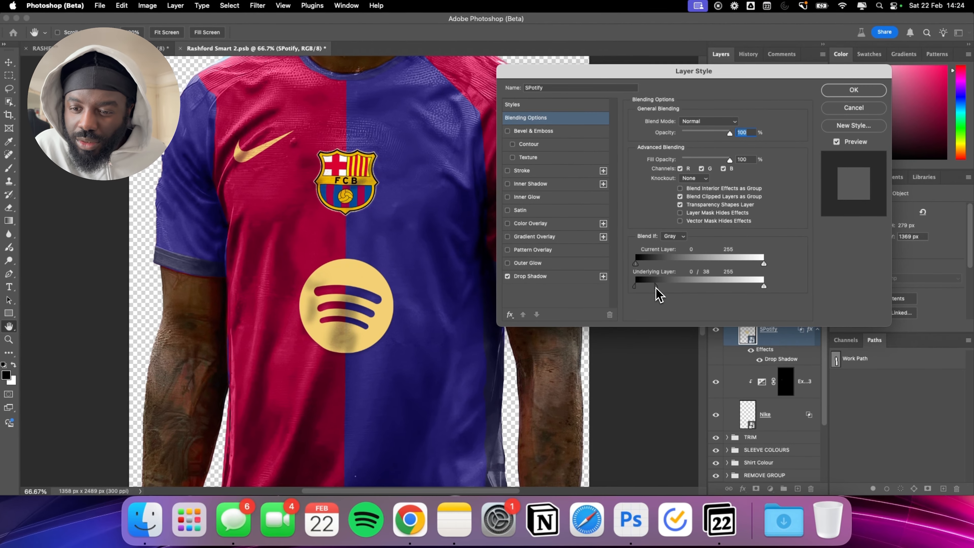
{"action": "left_click_drag", "start_coordinate": [656, 288], "coordinate": [665, 287]}
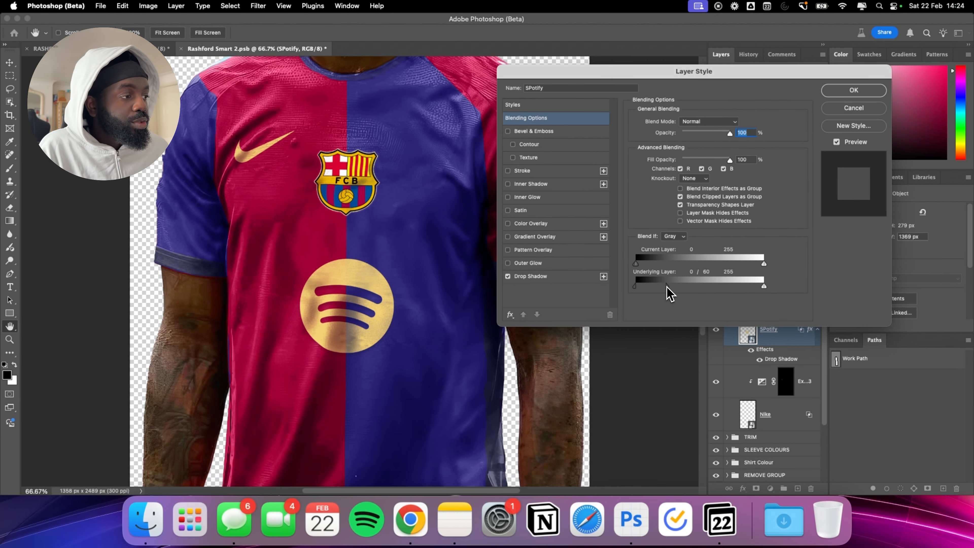
{"action": "mouse_move", "coordinate": [668, 288]}
{"action": "left_mouse_down"}
{"action": "mouse_move", "coordinate": [683, 287]}
{"action": "mouse_move", "coordinate": [655, 288]}
{"action": "mouse_move", "coordinate": [688, 288]}
{"action": "mouse_move", "coordinate": [667, 291]}
{"action": "left_mouse_up"}
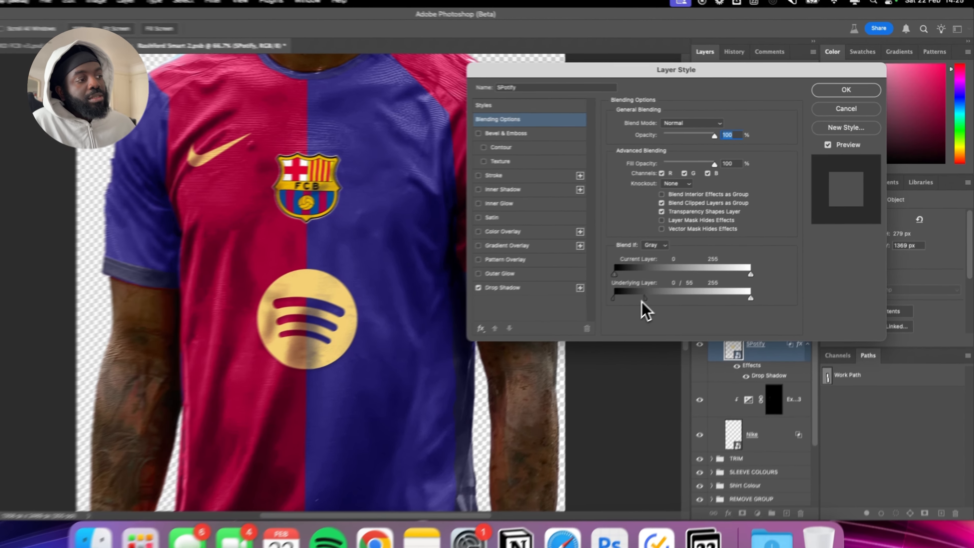
{"action": "mouse_move", "coordinate": [663, 287]}
{"action": "left_mouse_down"}
{"action": "mouse_move", "coordinate": [653, 287]}
{"action": "mouse_move", "coordinate": [663, 285]}
{"action": "left_mouse_up"}
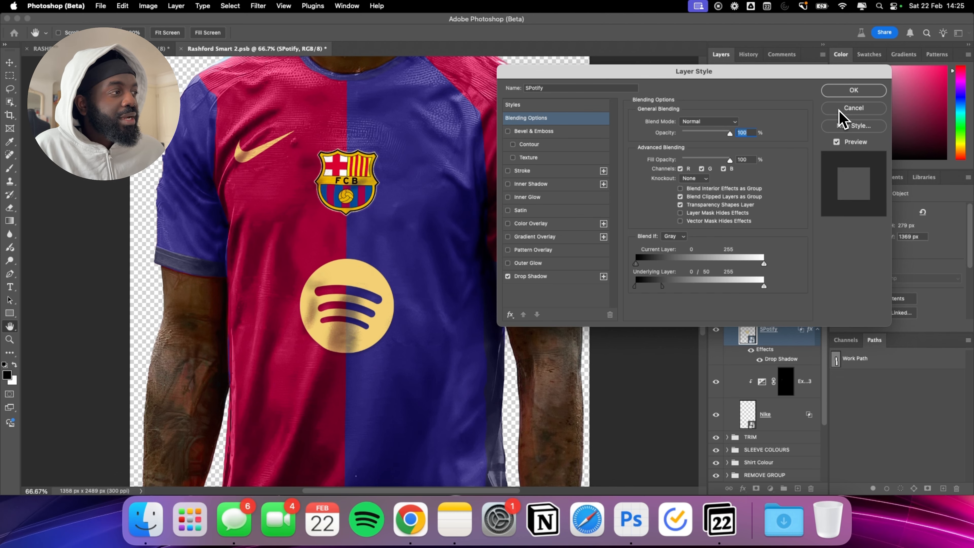
{"action": "left_click", "coordinate": [839, 109]}
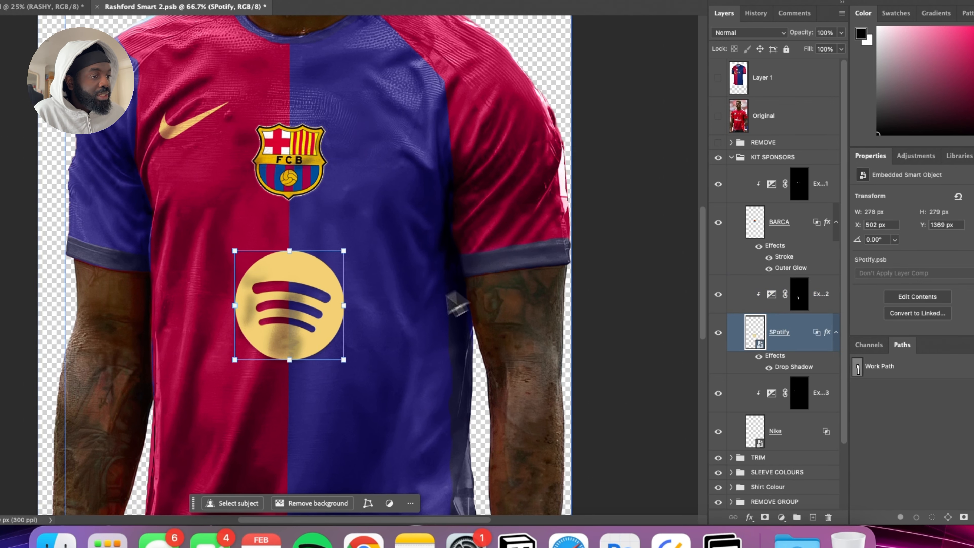
Toggle the BARCA crest layer and its Stroke and Outer Glow effects to compare the crest with and without them.
{"action": "left_click", "coordinate": [718, 223]}
{"action": "left_click", "coordinate": [719, 222]}
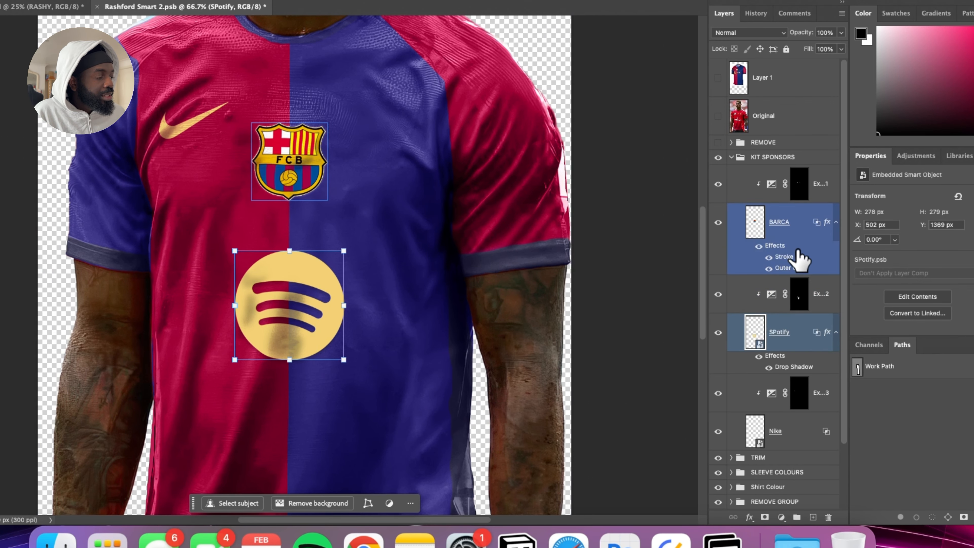
{"action": "left_click", "coordinate": [760, 247]}
{"action": "left_click", "coordinate": [760, 247]}
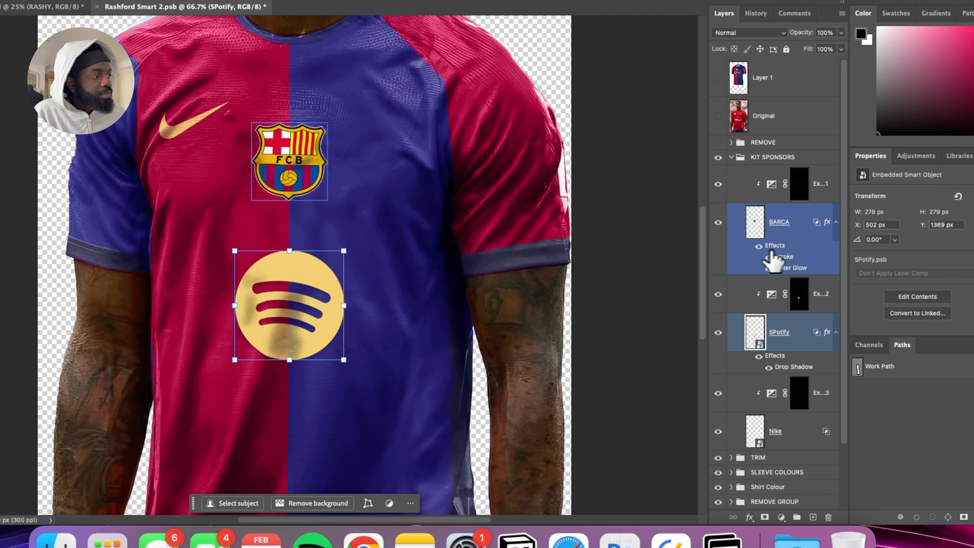
{"action": "left_click", "coordinate": [759, 247]}
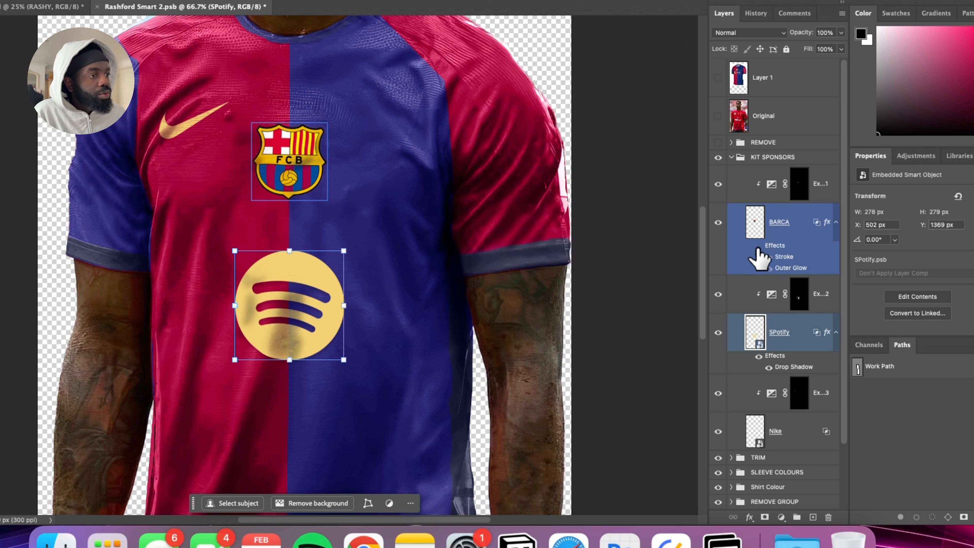
{"action": "left_click", "coordinate": [758, 246]}
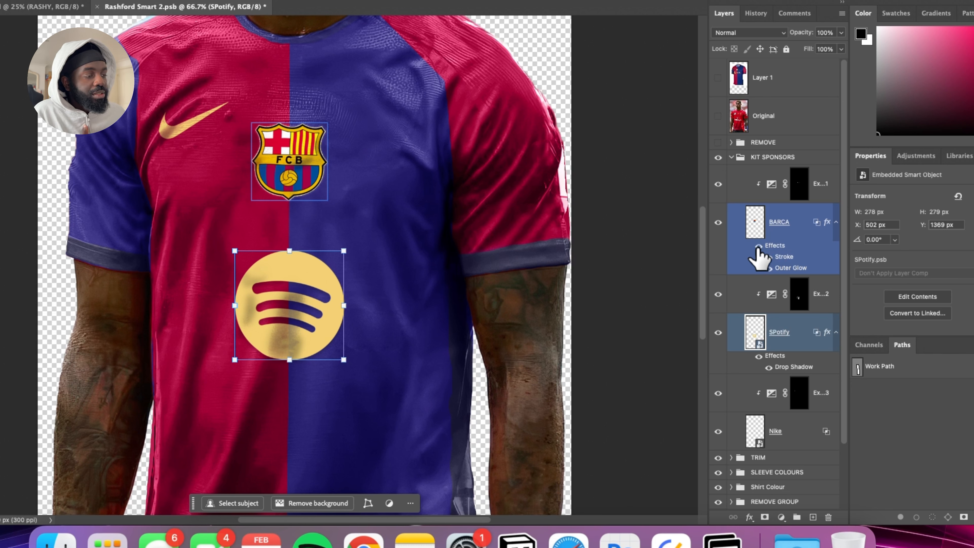
{"action": "left_click", "coordinate": [758, 246]}
{"action": "left_click", "coordinate": [759, 246]}
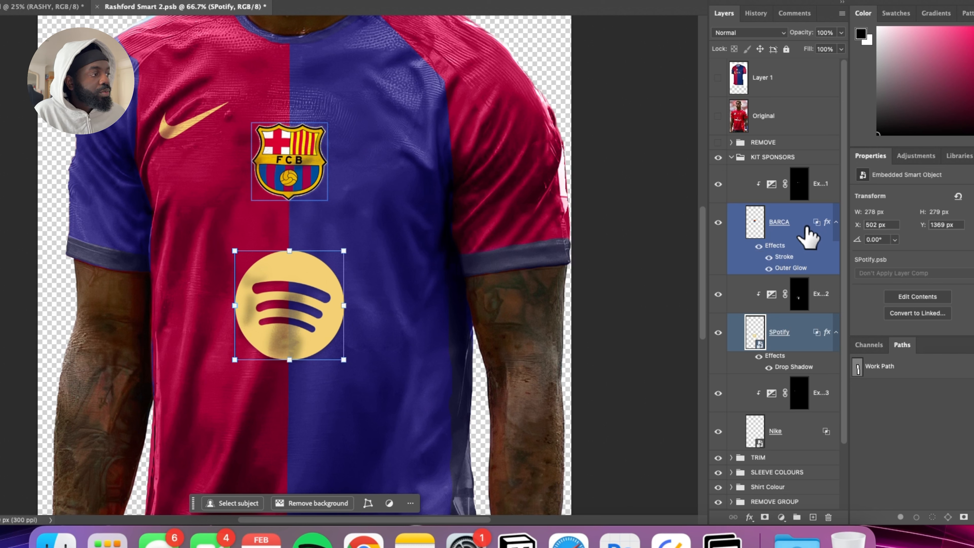
Toggle the Exposure adjustment clipped to the BARCA crest to compare its shading.
{"action": "left_click", "coordinate": [719, 185]}
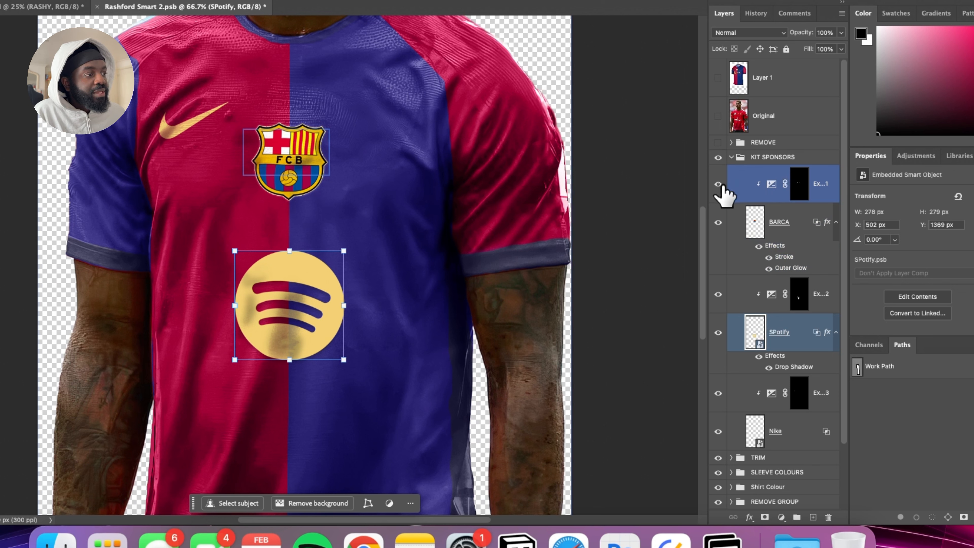
{"action": "left_click", "coordinate": [722, 185]}
{"action": "left_click", "coordinate": [723, 185]}
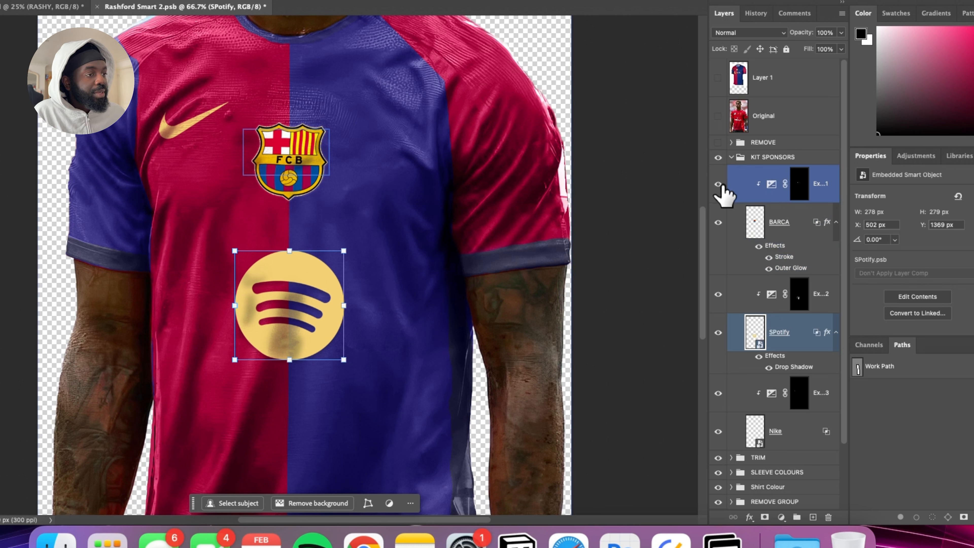
Collapse the KIT SPONSORS group and toggle its visibility to compare the shirt with and without the logos.
{"action": "left_click", "coordinate": [734, 158]}
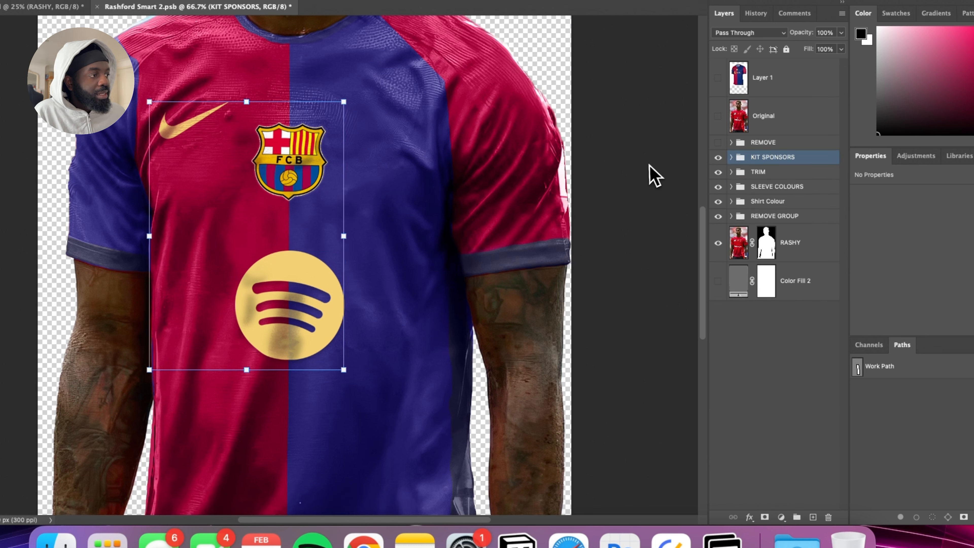
{"action": "left_click", "coordinate": [720, 161]}
{"action": "left_click", "coordinate": [719, 158]}
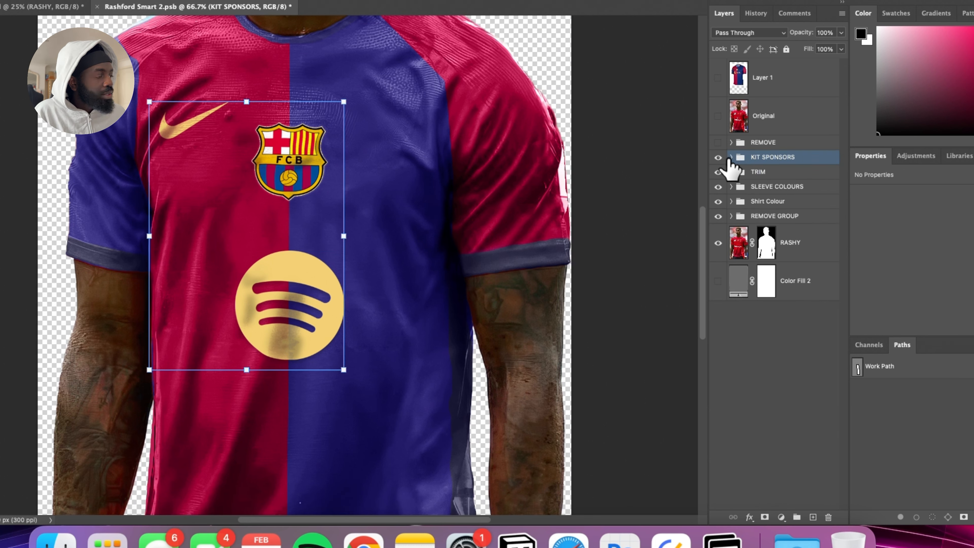
Expand KIT SPONSORS to review its adjustment, SPotify and Nike layers, and collapse the group again.
{"action": "left_click", "coordinate": [731, 157]}
{"action": "left_click", "coordinate": [734, 174]}
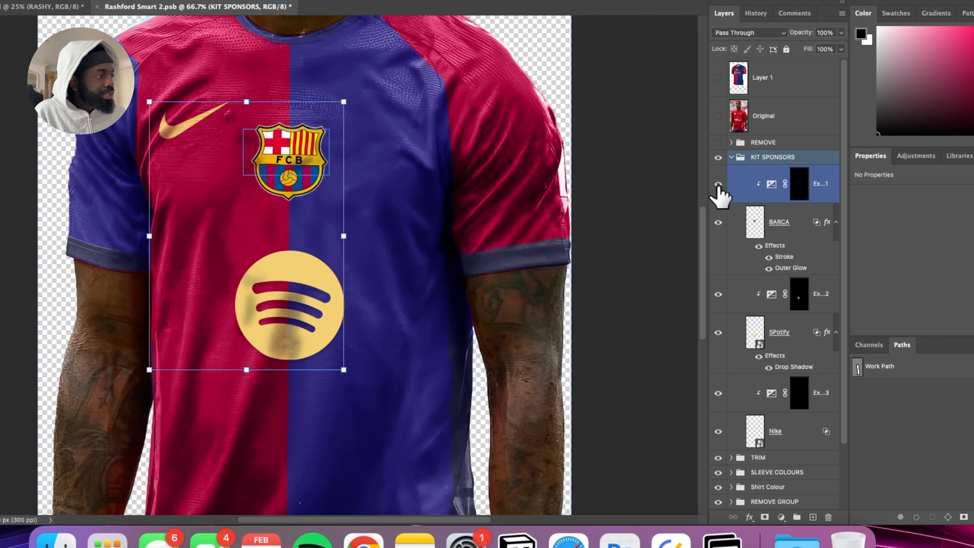
{"action": "left_click", "coordinate": [738, 303]}
{"action": "left_click", "coordinate": [742, 334]}
{"action": "left_click", "coordinate": [725, 430]}
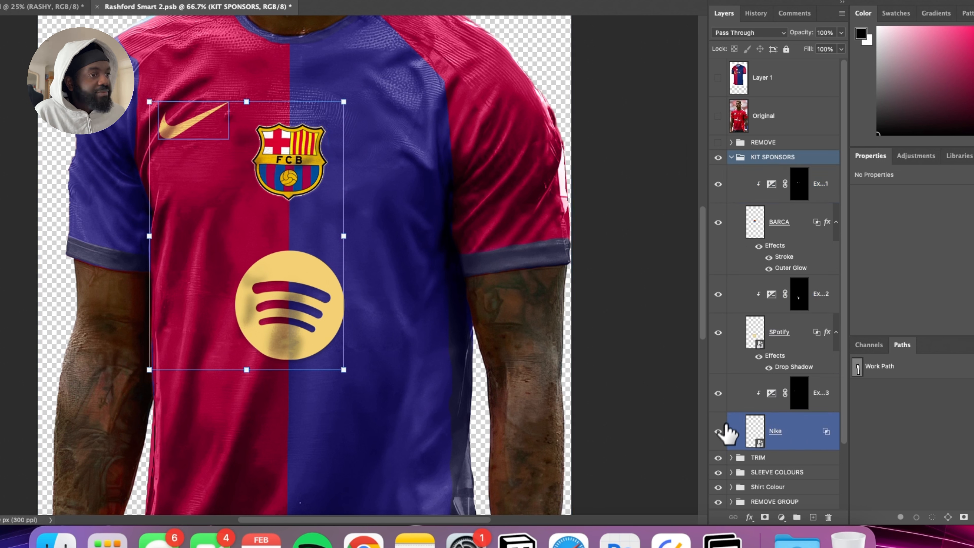
{"action": "left_click", "coordinate": [731, 157]}
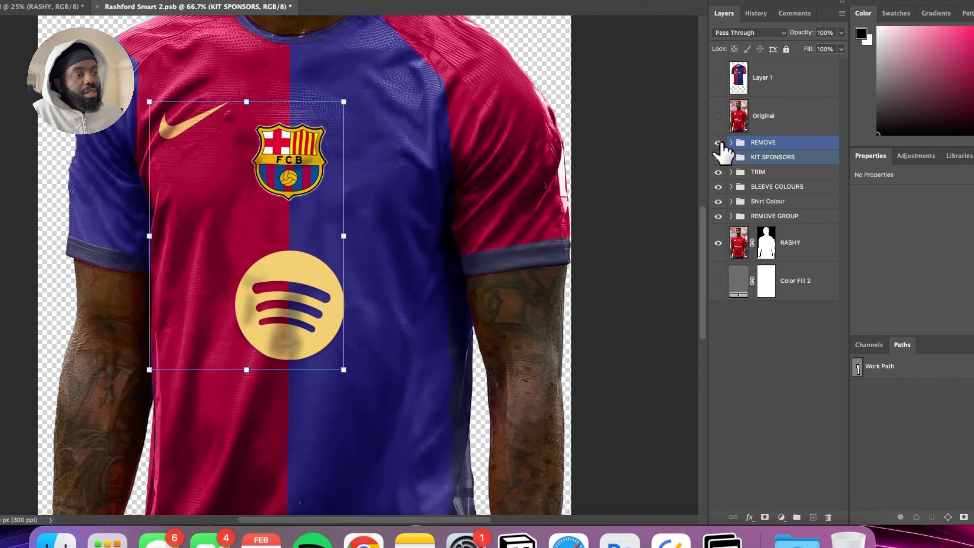
Show the REMOVE group to clear the leftover markings near the shirt hem, and deselect all layers with the whole player in view.
{"action": "key", "text": "super"}
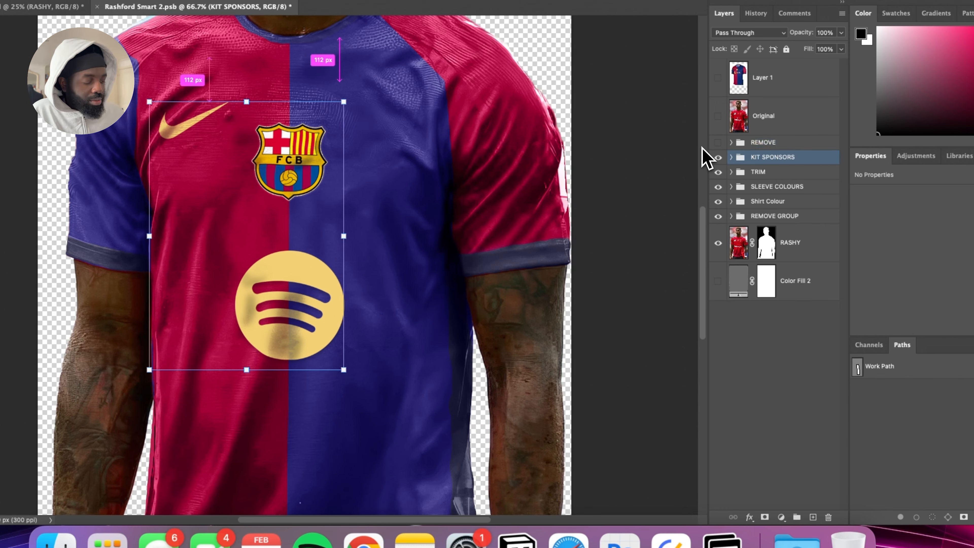
{"action": "key", "text": "super+minus"}
{"action": "key", "text": "super+minus"}
{"action": "key", "text": "super+minus"}
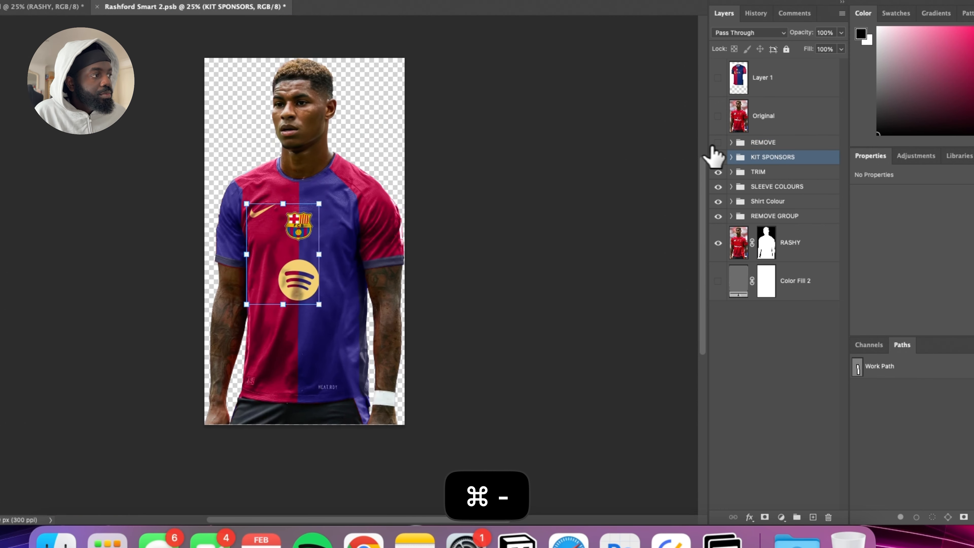
{"action": "left_click", "coordinate": [718, 142]}
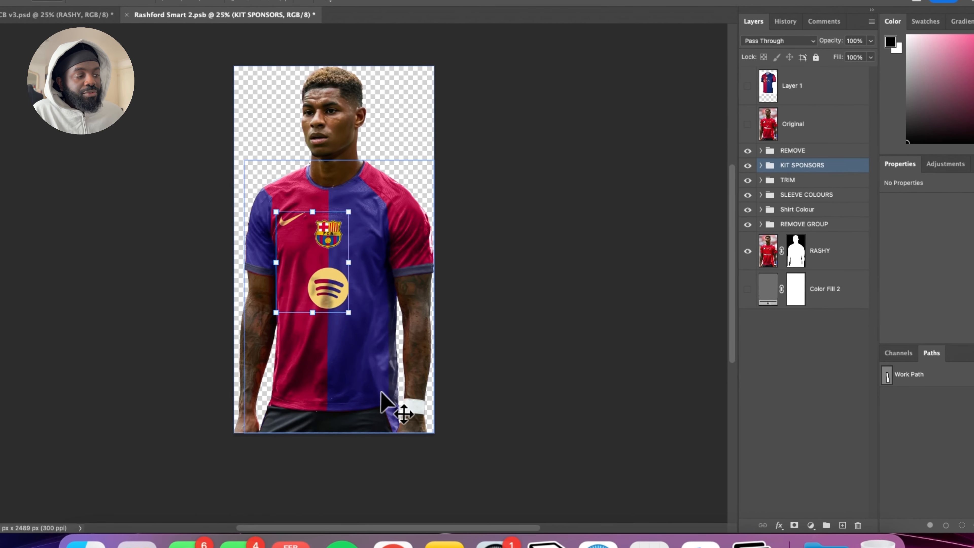
{"action": "left_click", "coordinate": [614, 330]}
{"action": "left_click", "coordinate": [295, 393]}
{"action": "left_click", "coordinate": [453, 363]}
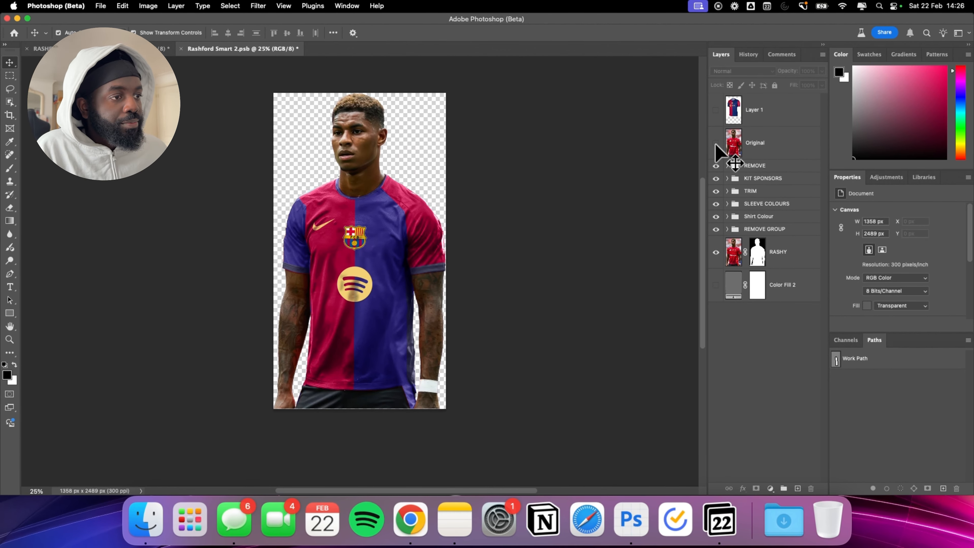
Toggle the Original layer to compare the red Manchester United shirt with the finished Barcelona kit.
{"action": "key", "text": "super+equal"}
{"action": "key", "text": "super+minus"}
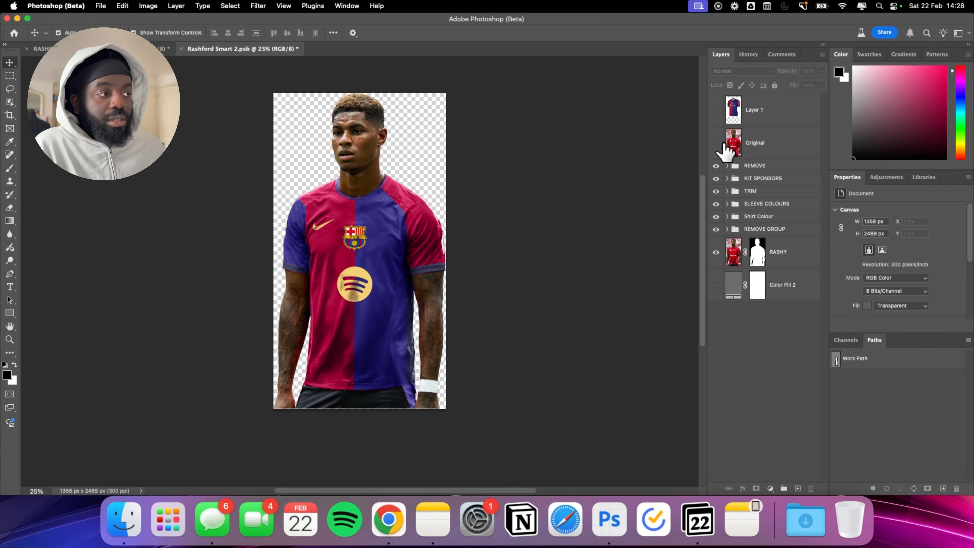
{"action": "left_click", "coordinate": [717, 143]}
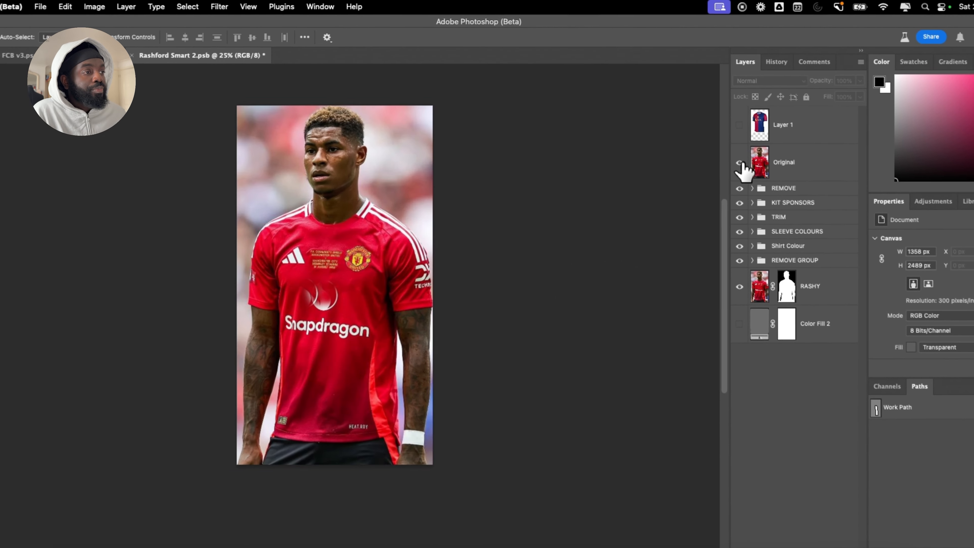
{"action": "left_click", "coordinate": [717, 143]}
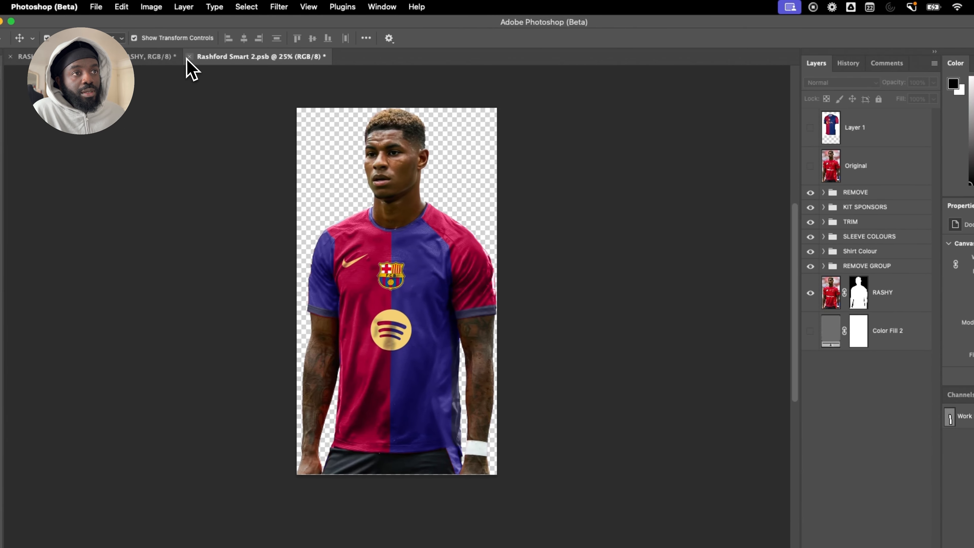
Close Rashford Smart 2.psb to return to the main poster document, and collapse its Rashford Render group.
{"action": "left_click", "coordinate": [189, 56]}
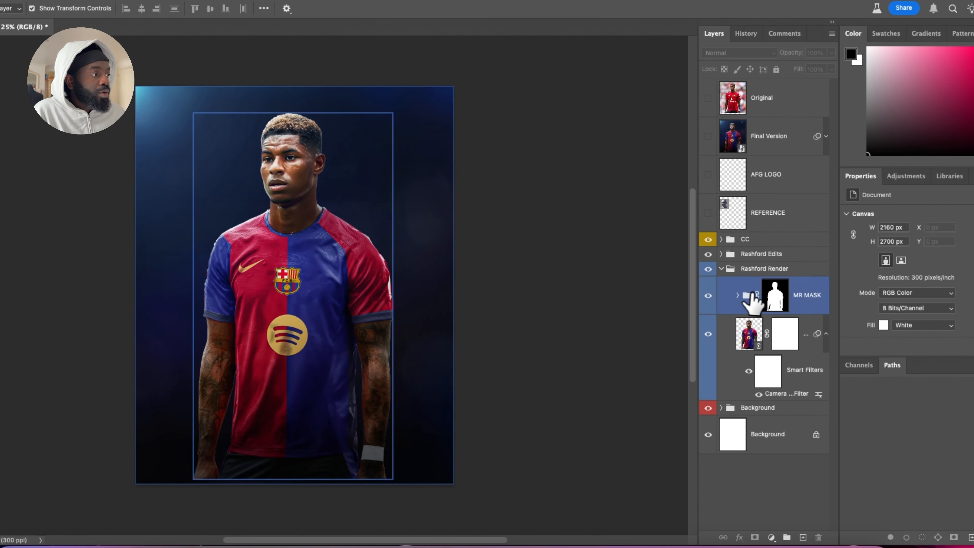
{"action": "left_click", "coordinate": [737, 272]}
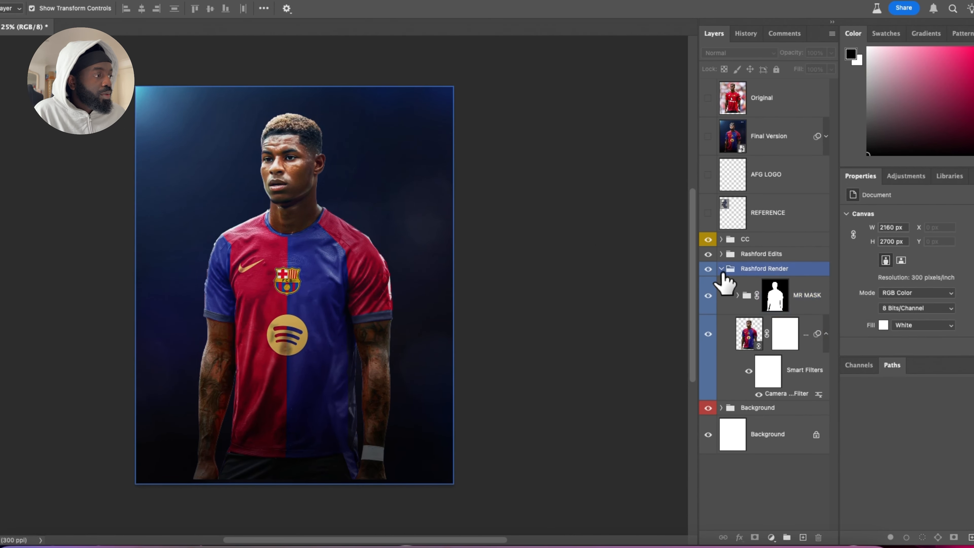
{"action": "left_click", "coordinate": [722, 268]}
{"action": "left_click", "coordinate": [721, 272], "text": "super"}
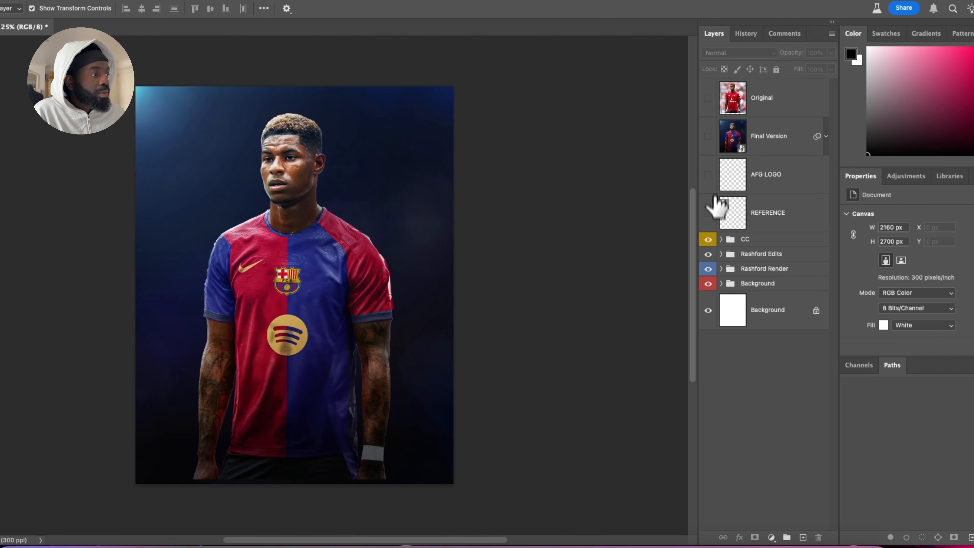
Hide the CC, Rashford Edits and Rashford Render groups to isolate the backdrop, and expand the Background group's layers.
{"action": "left_click", "coordinate": [713, 240]}
{"action": "left_click", "coordinate": [713, 254]}
{"action": "left_click", "coordinate": [708, 254]}
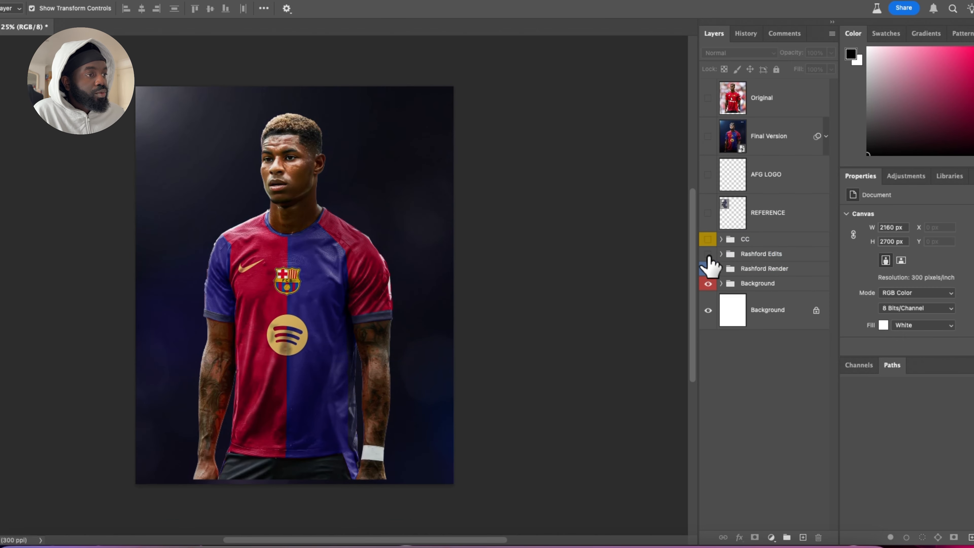
{"action": "left_click", "coordinate": [716, 269]}
{"action": "left_click", "coordinate": [709, 269]}
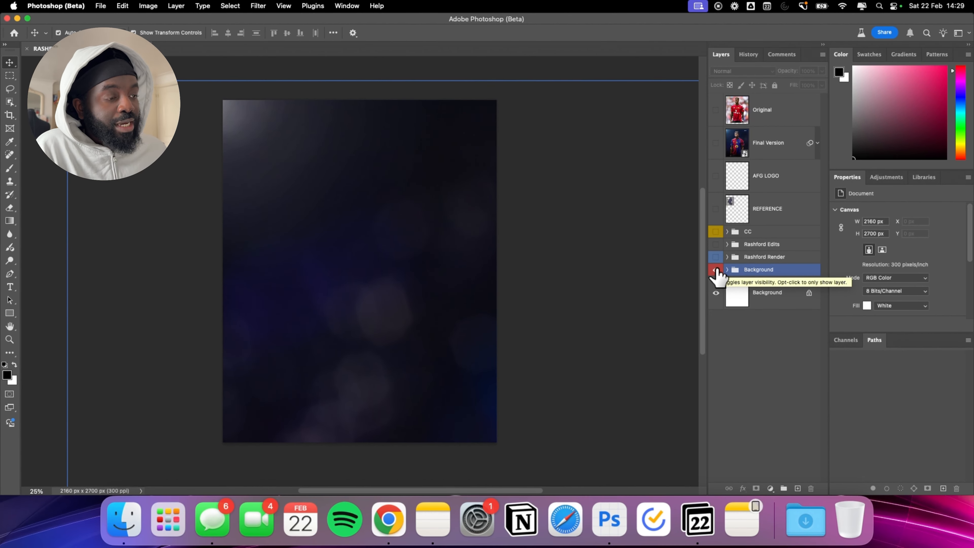
{"action": "left_click", "coordinate": [726, 270]}
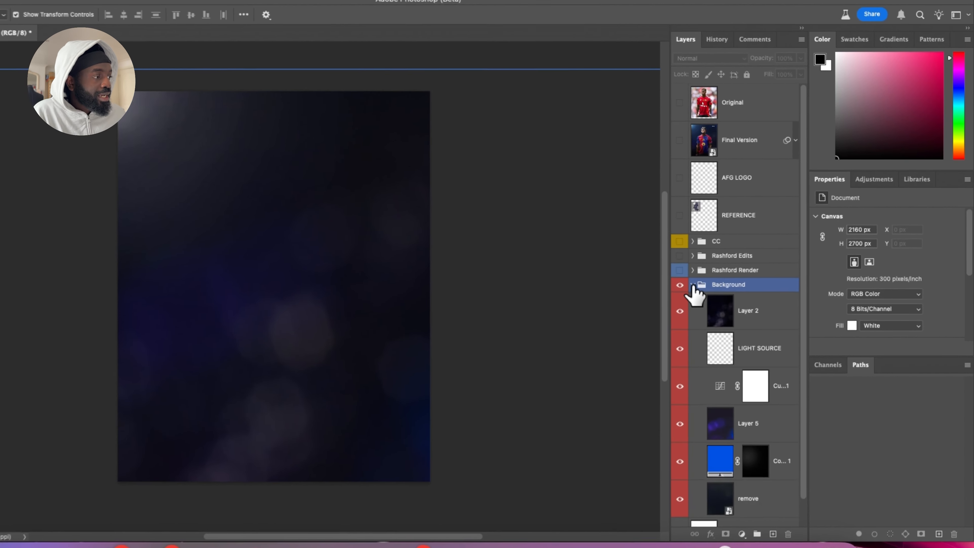
Review the Background group's layers, and toggle the LIGHT SOURCE layer to see its glow on the backdrop.
{"action": "left_click", "coordinate": [783, 316]}
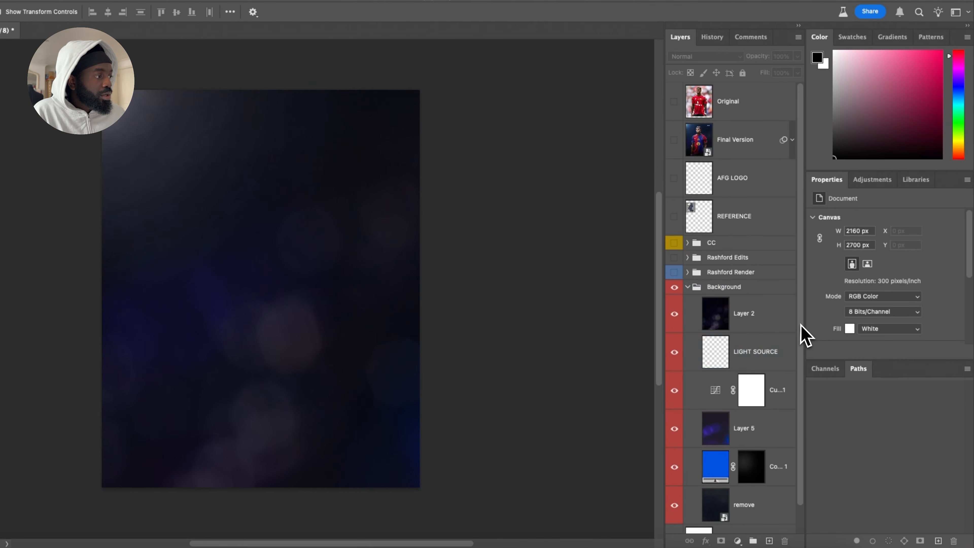
{"action": "scroll", "coordinate": [805, 338], "scroll_direction": "down", "scroll_amount": 1}
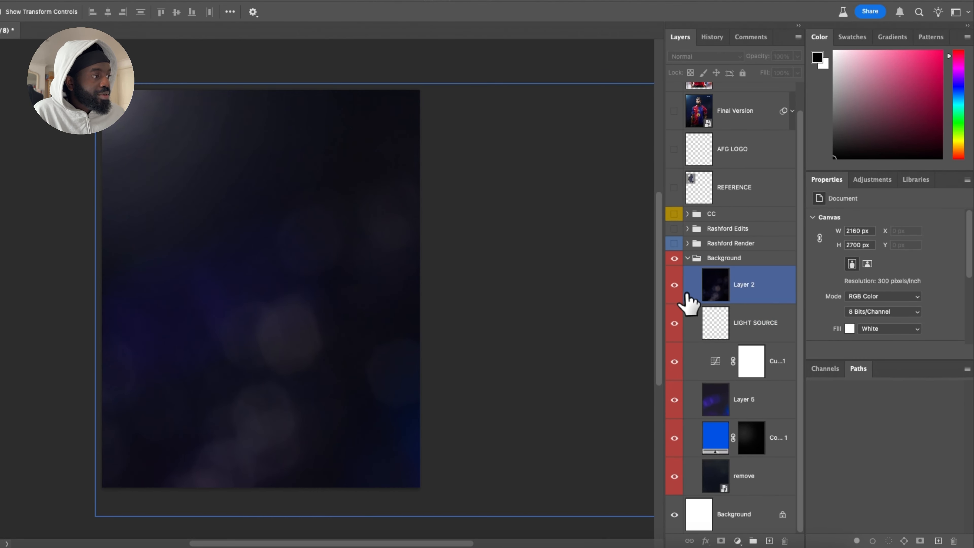
{"action": "left_click", "coordinate": [688, 257]}
{"action": "left_click", "coordinate": [683, 288]}
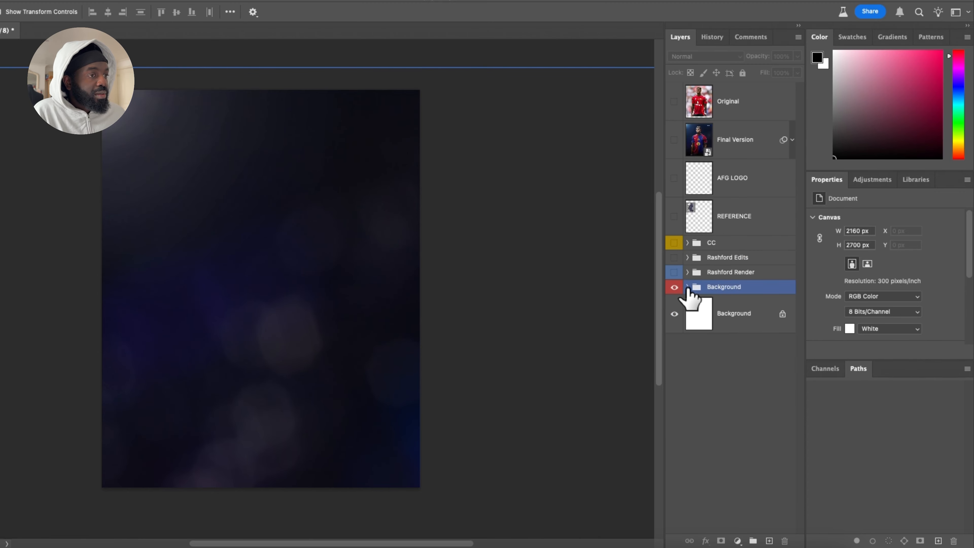
{"action": "left_click", "coordinate": [687, 288]}
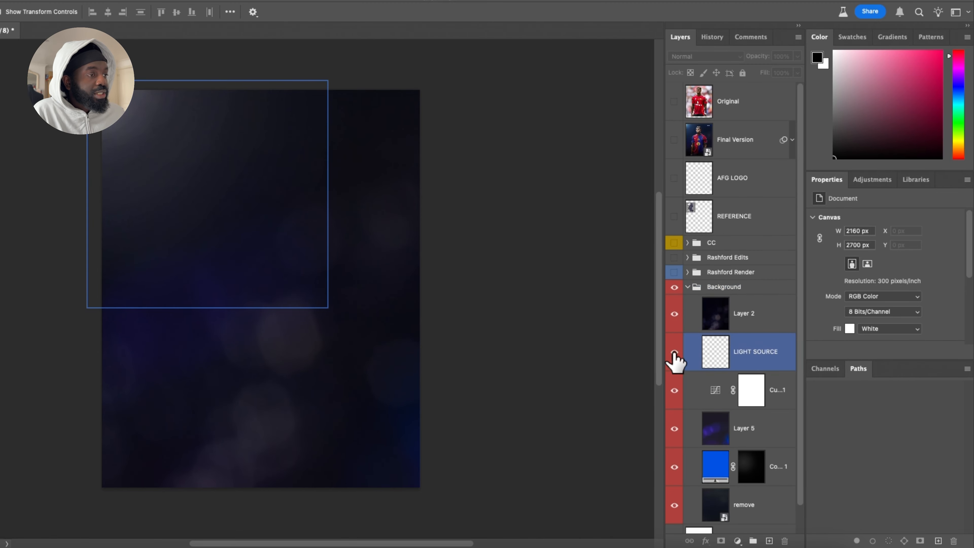
{"action": "left_click", "coordinate": [675, 353]}
{"action": "left_click", "coordinate": [676, 353]}
Collapse the Background group and lock it.
{"action": "left_click", "coordinate": [686, 287]}
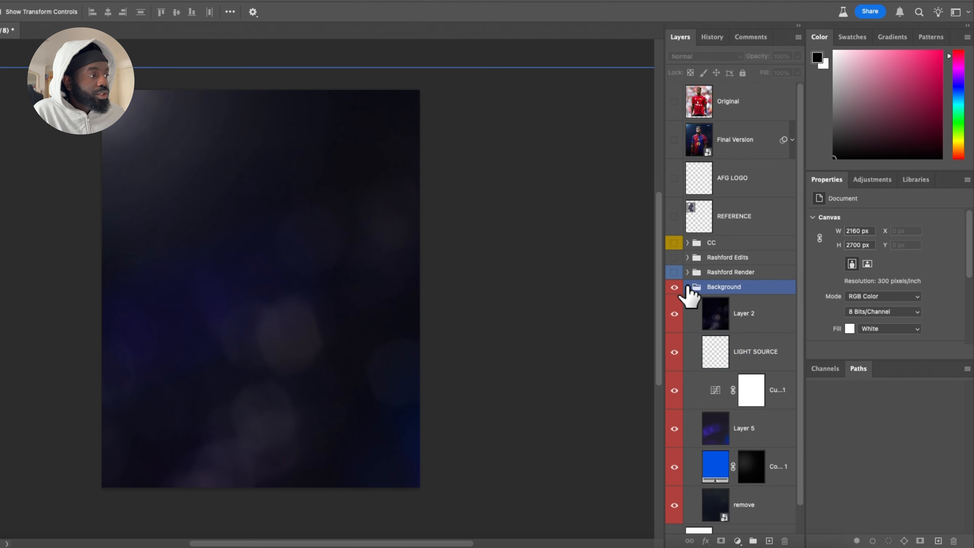
{"action": "left_click", "coordinate": [687, 287]}
{"action": "left_click", "coordinate": [740, 288]}
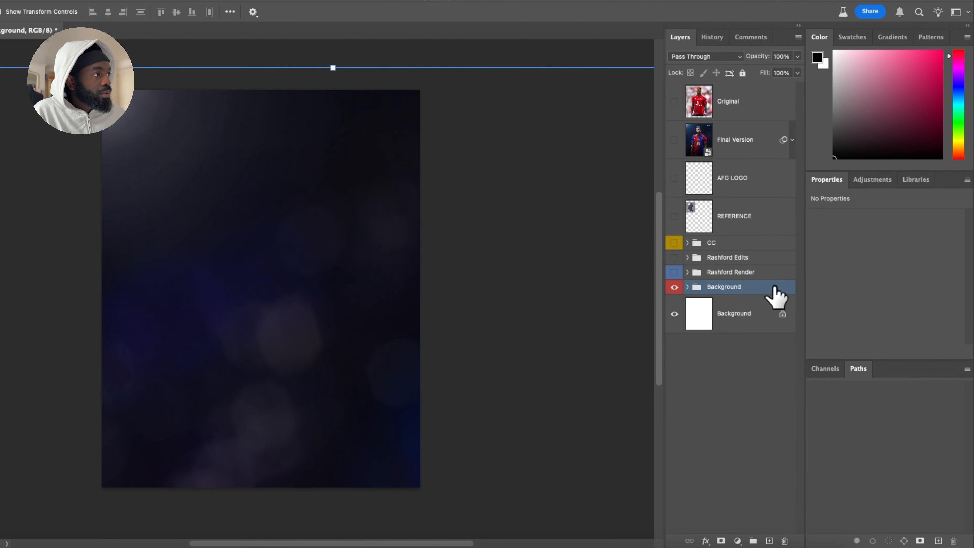
{"action": "left_click", "coordinate": [742, 73]}
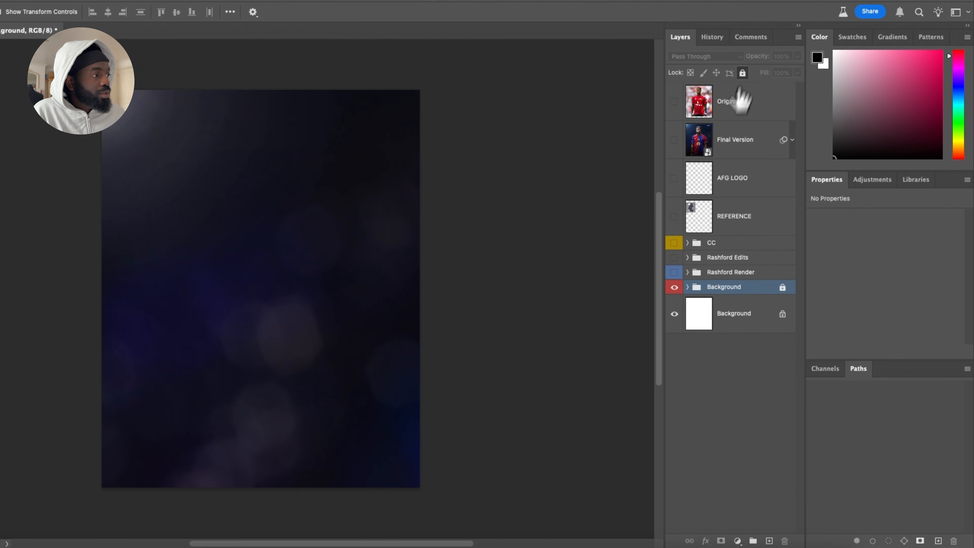
Show the Rashford Render group, hide its MR MASK subgroup, and select the player's smart object layer.
{"action": "left_click", "coordinate": [675, 272]}
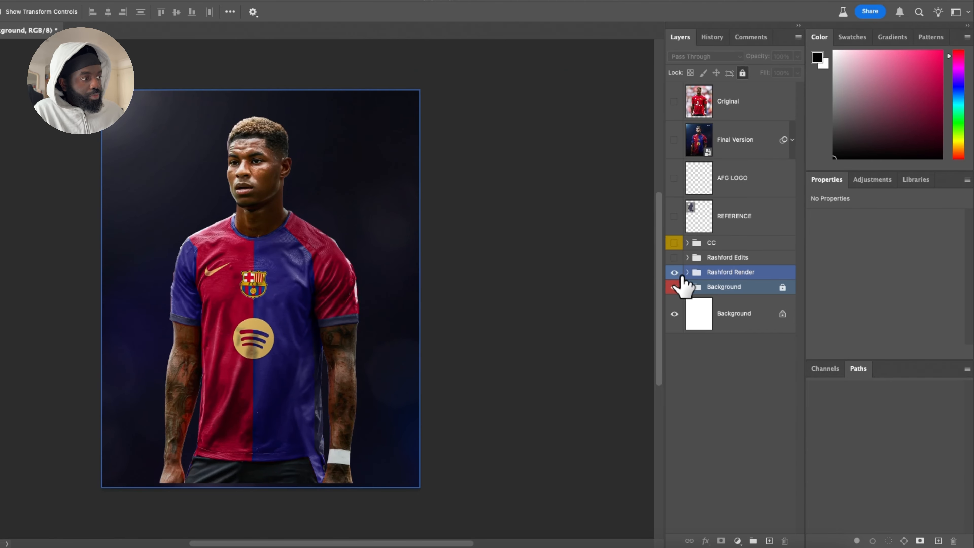
{"action": "left_click", "coordinate": [688, 272]}
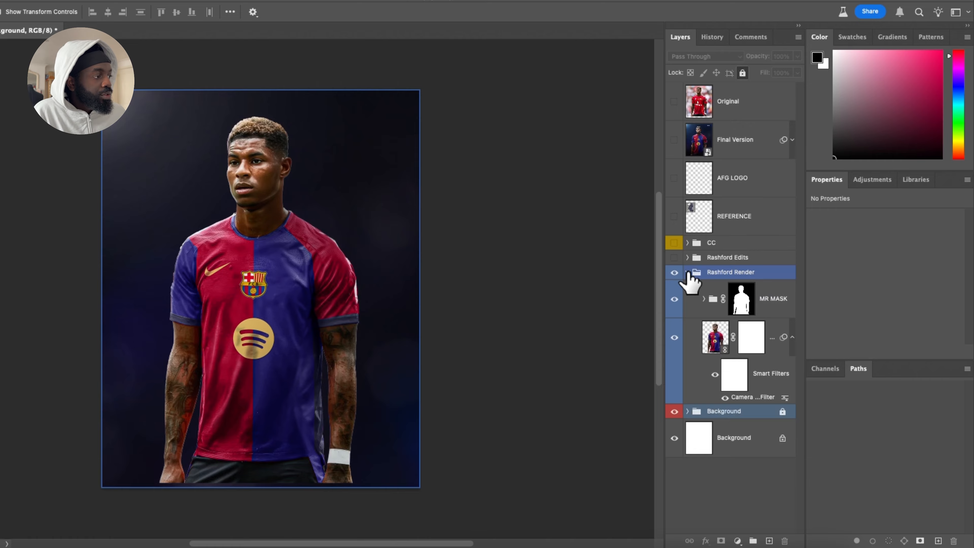
{"action": "left_click", "coordinate": [675, 299]}
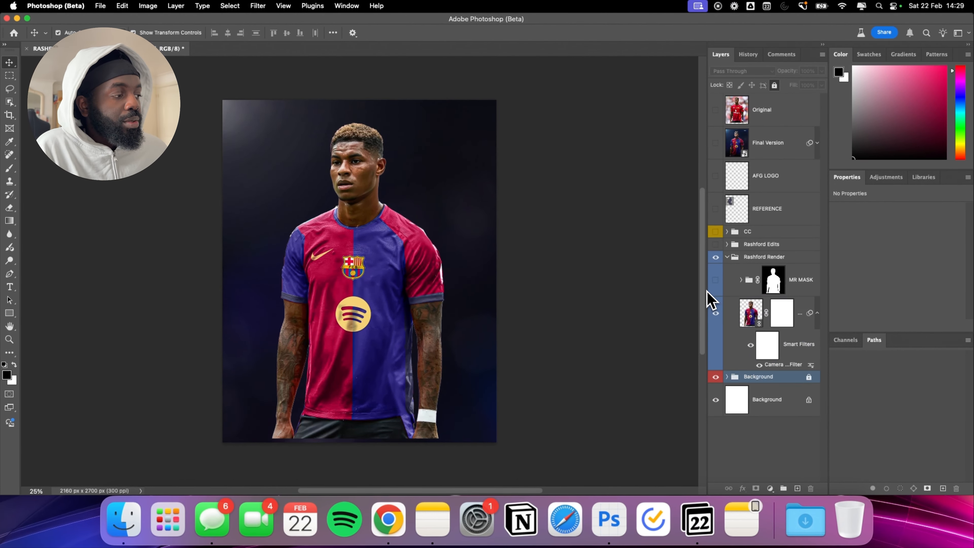
{"action": "left_click", "coordinate": [750, 314]}
{"action": "right_click", "coordinate": [751, 316]}
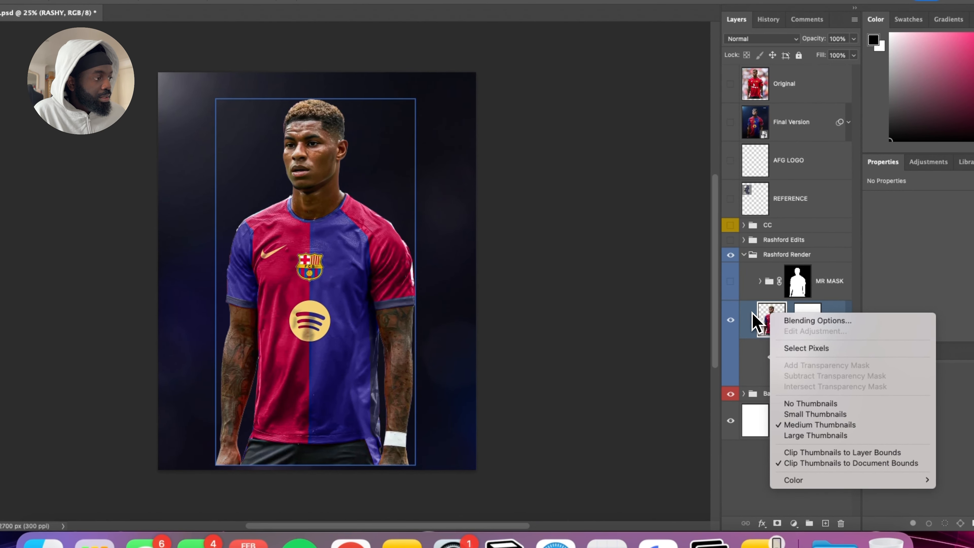
{"action": "left_click", "coordinate": [752, 322]}
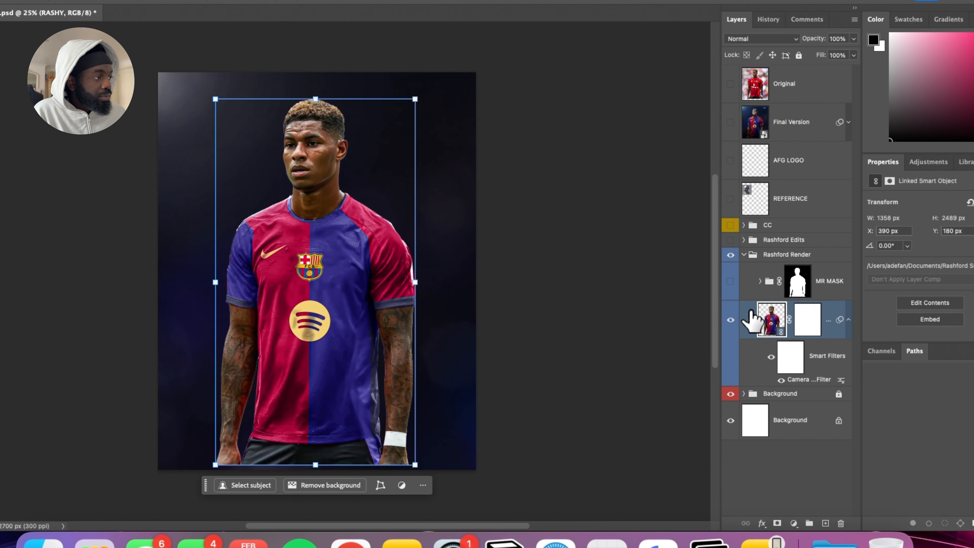
Remove the background from the Original layer's photo, and convert the cutout to a smart object.
{"action": "left_click", "coordinate": [730, 85]}
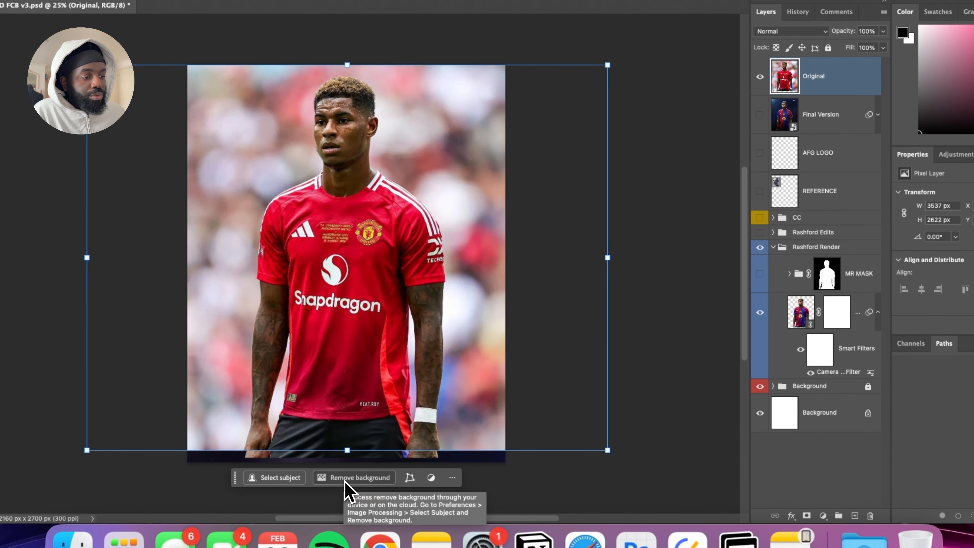
{"action": "left_click", "coordinate": [345, 478]}
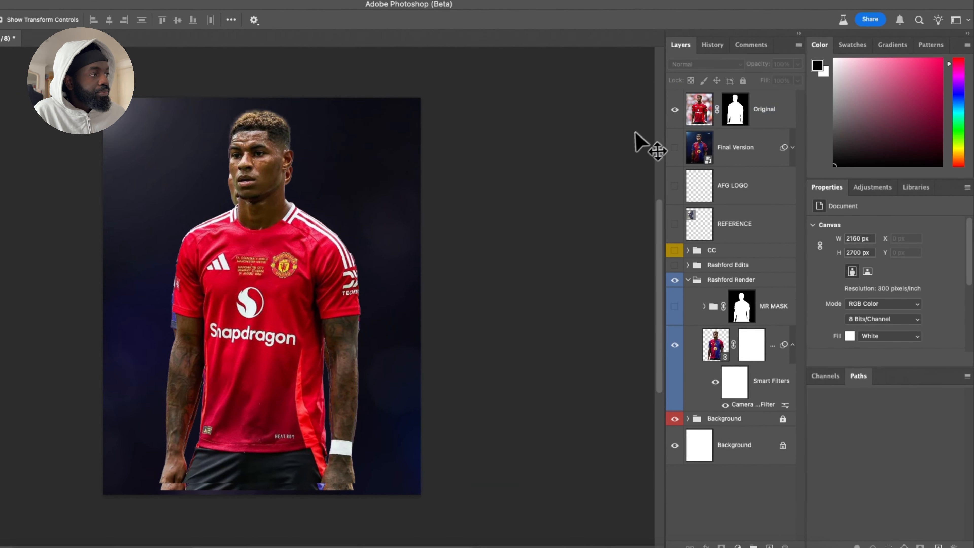
{"action": "left_click", "coordinate": [763, 113]}
{"action": "right_click", "coordinate": [783, 110]}
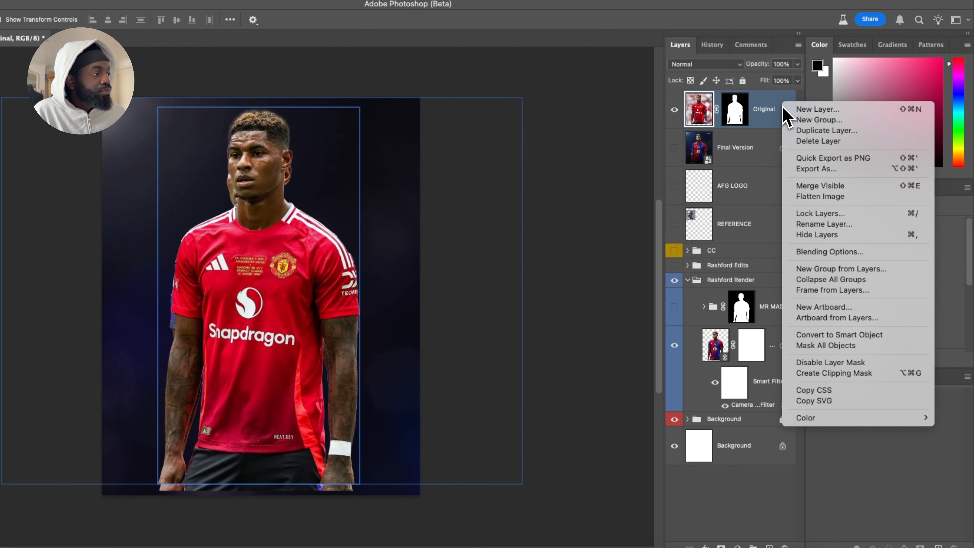
{"action": "left_click", "coordinate": [853, 335]}
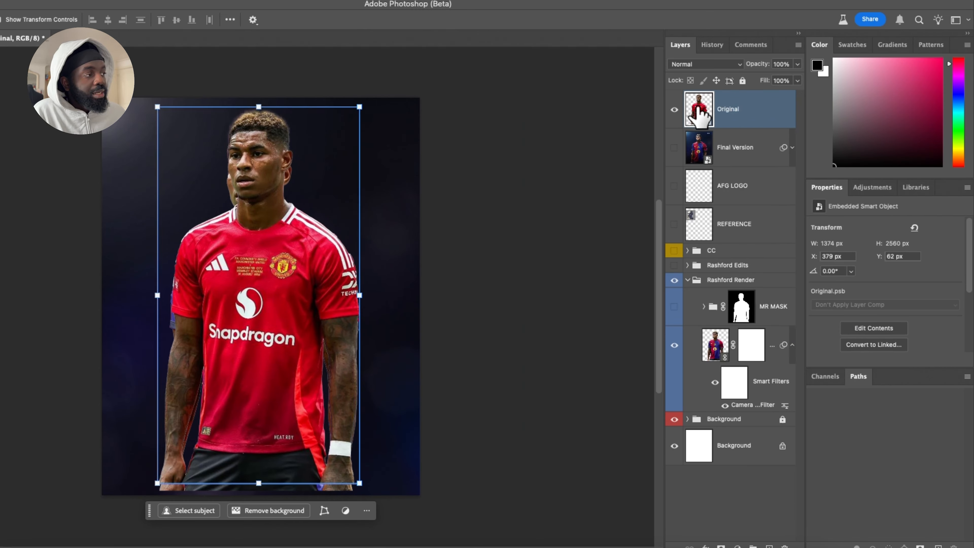
{"action": "double_click", "coordinate": [698, 115]}
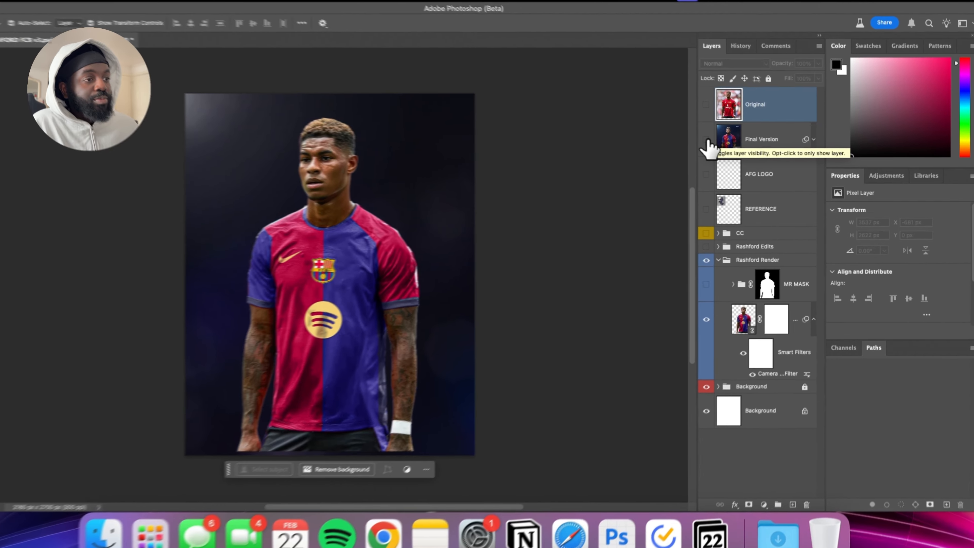
Toggle the Final Version layer to compare the finished poster with the unretouched Barcelona player render.
{"action": "left_click", "coordinate": [716, 145]}
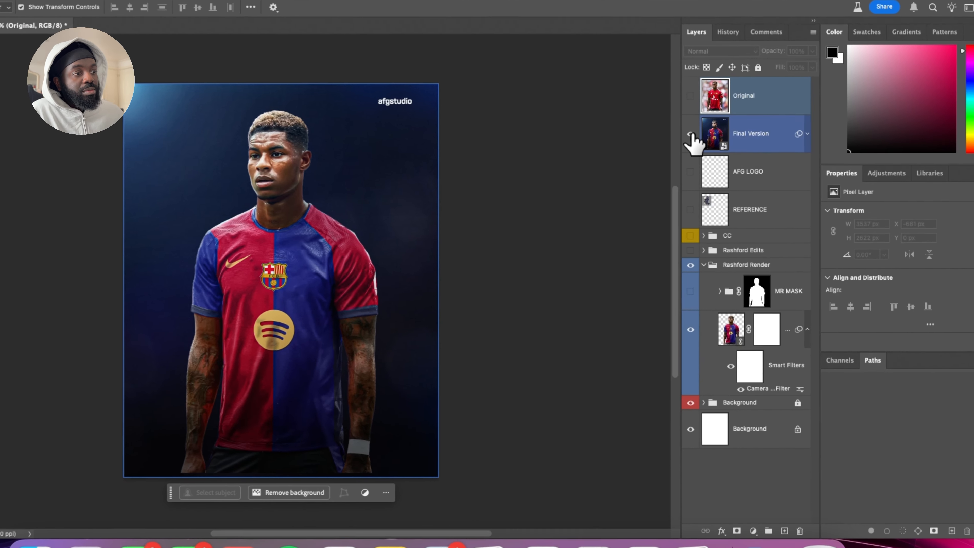
{"action": "left_click", "coordinate": [689, 134]}
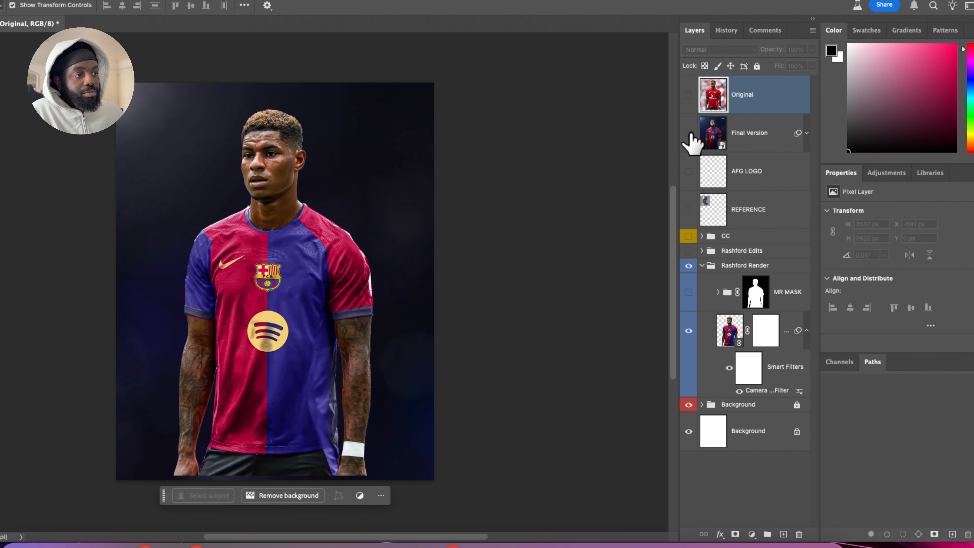
{"action": "left_click", "coordinate": [688, 134]}
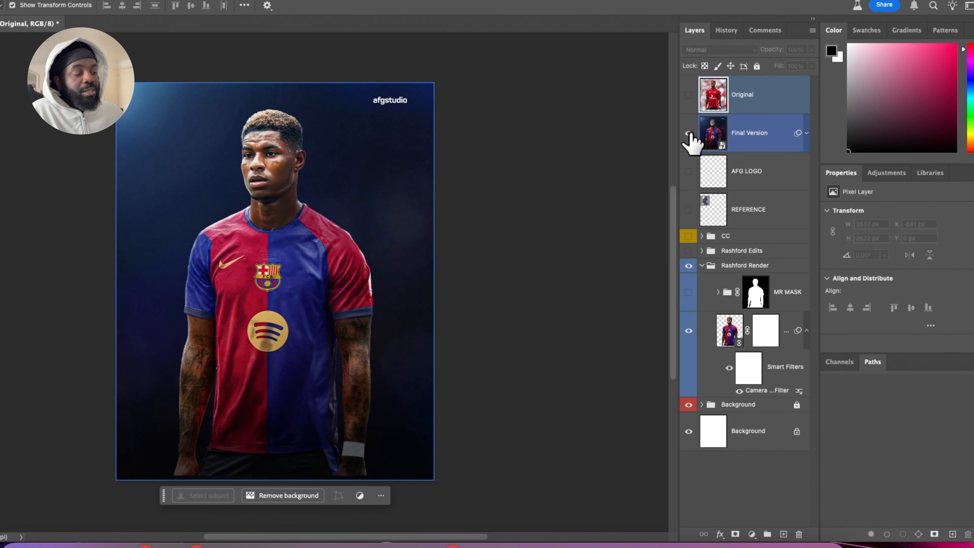
{"action": "left_click", "coordinate": [689, 134]}
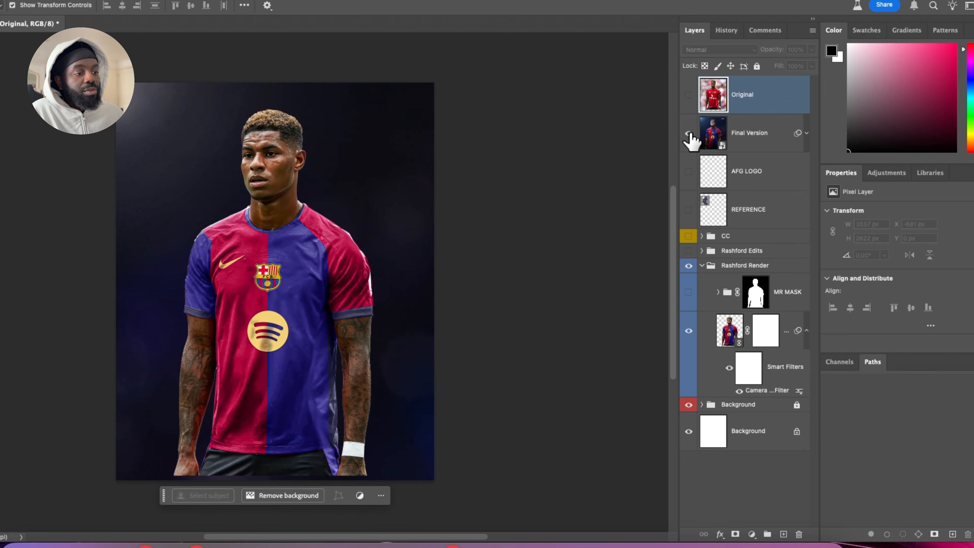
{"action": "left_click", "coordinate": [689, 133]}
{"action": "left_click", "coordinate": [689, 134]}
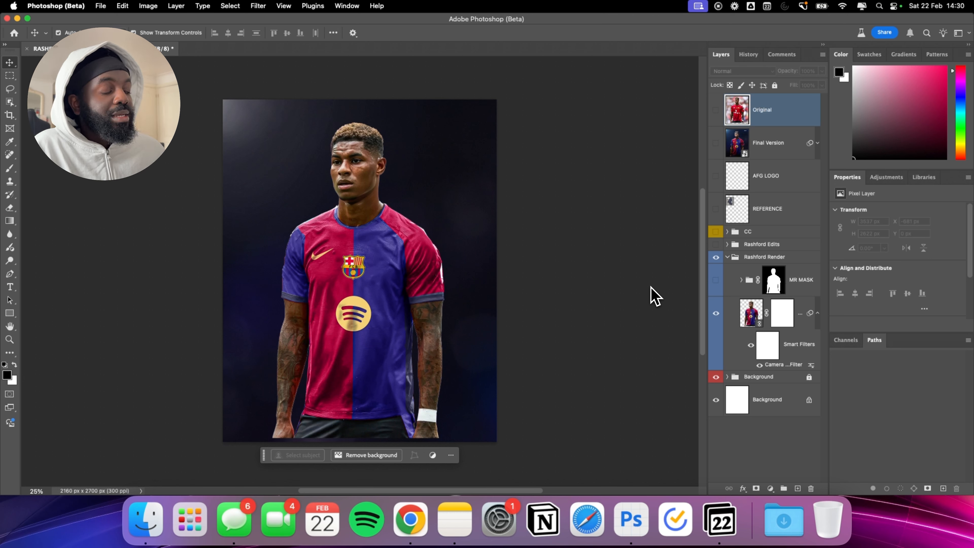
Toggle the Camera Raw smart filter on the player's smart object to compare its effect, and collapse the filter list.
{"action": "left_click", "coordinate": [807, 357]}
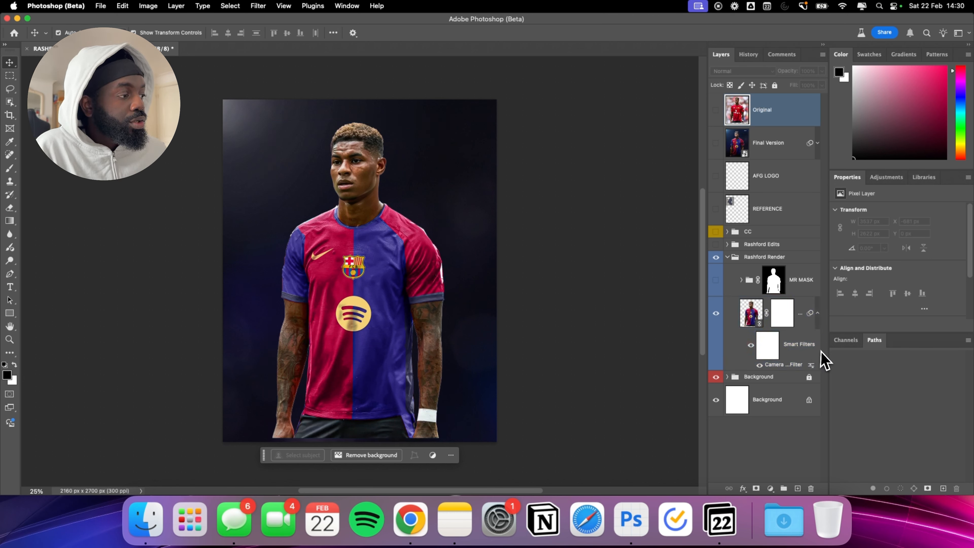
{"action": "left_click", "coordinate": [817, 314]}
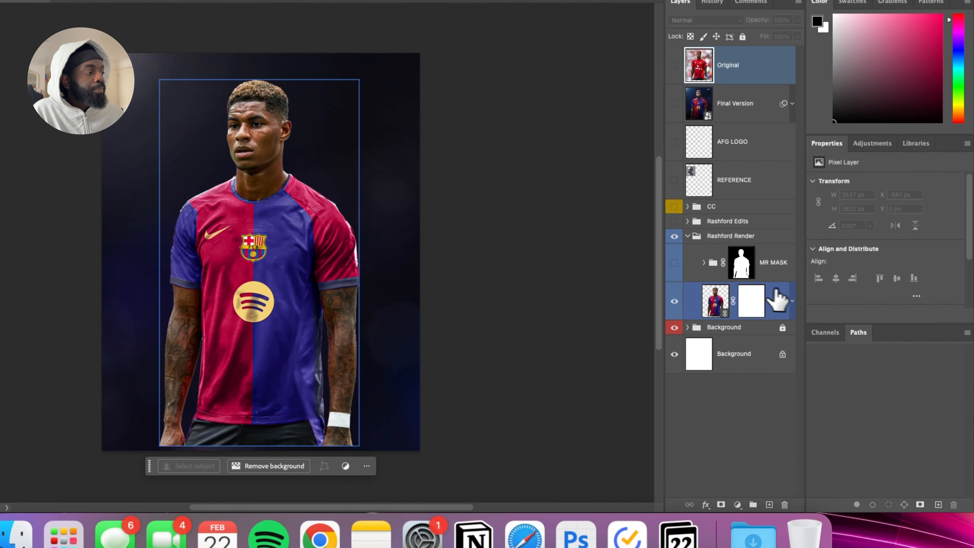
{"action": "left_click", "coordinate": [792, 301]}
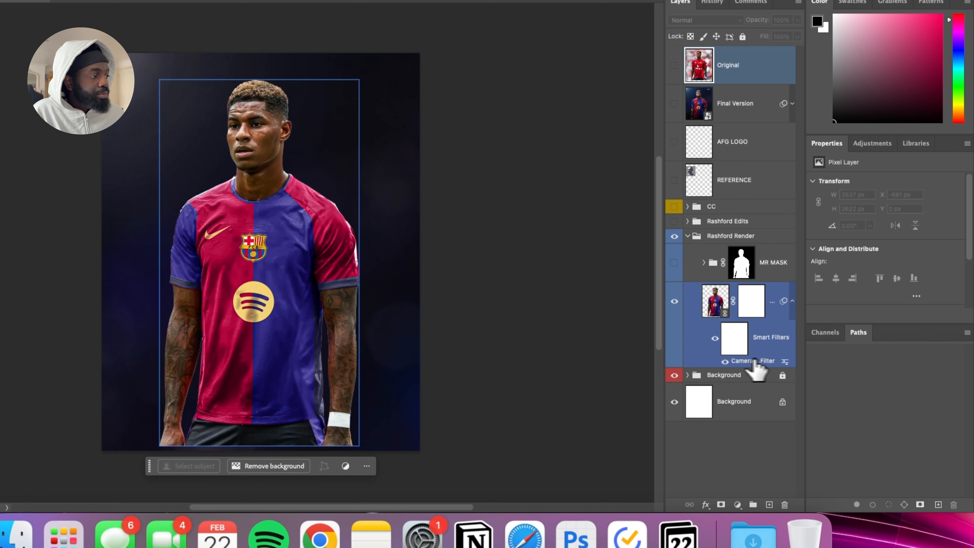
{"action": "left_click", "coordinate": [717, 347]}
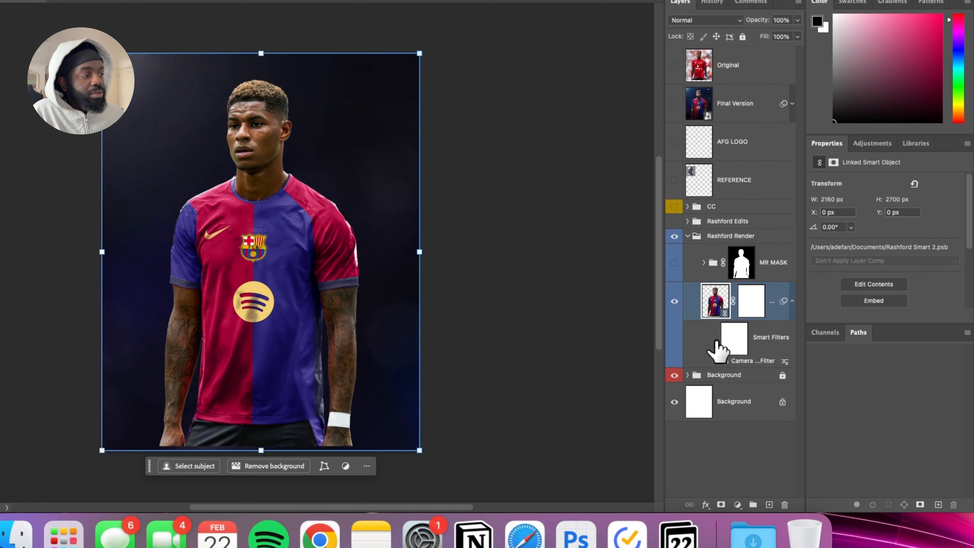
{"action": "left_click", "coordinate": [715, 339]}
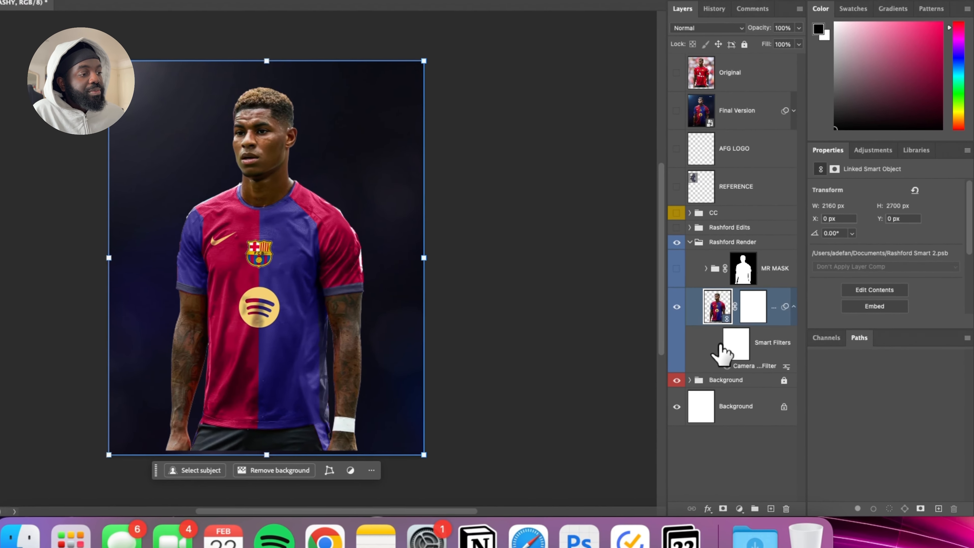
{"action": "left_click", "coordinate": [715, 343]}
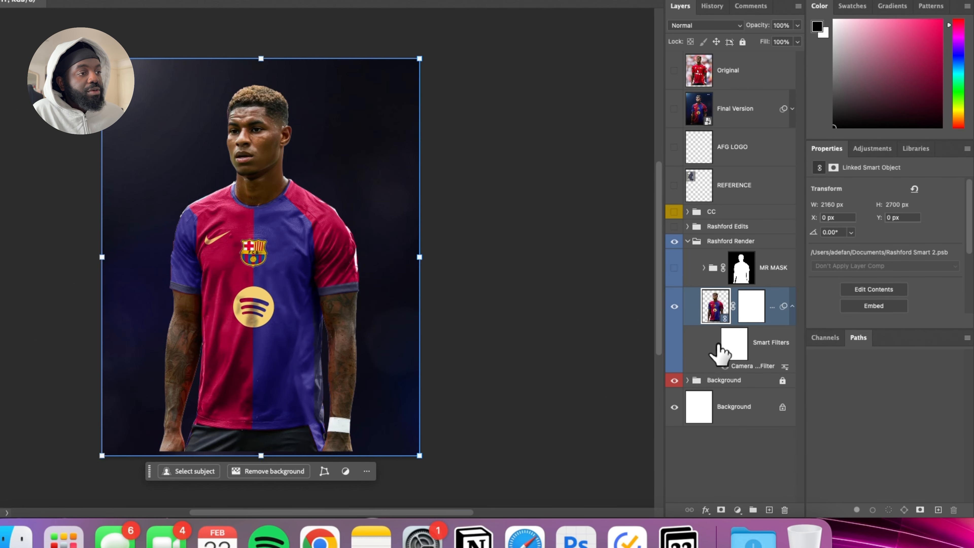
{"action": "left_click", "coordinate": [715, 344]}
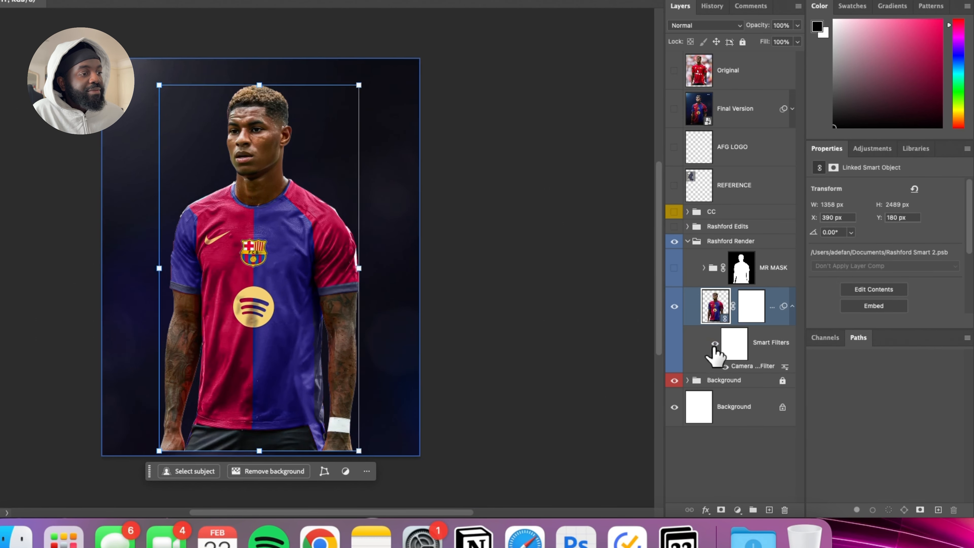
{"action": "left_click", "coordinate": [714, 345]}
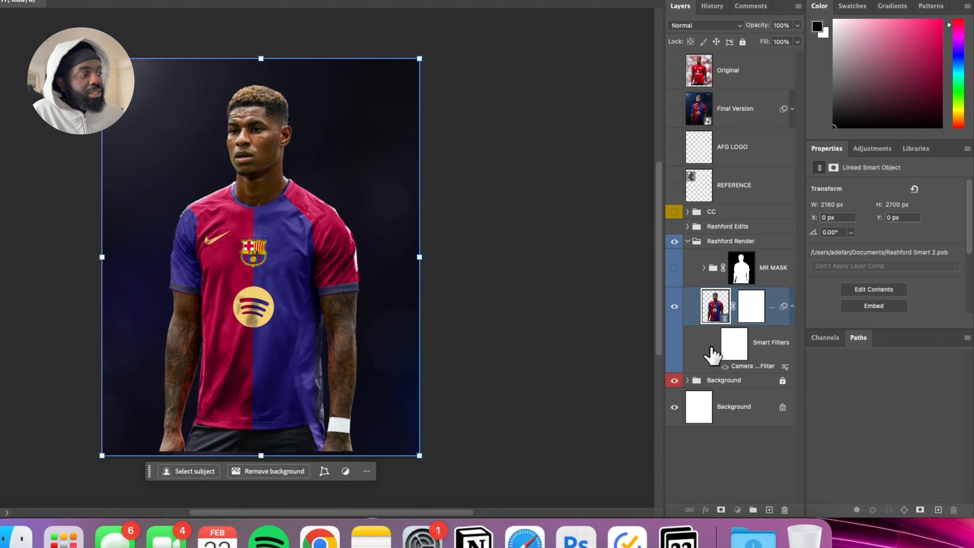
{"action": "left_click", "coordinate": [715, 345]}
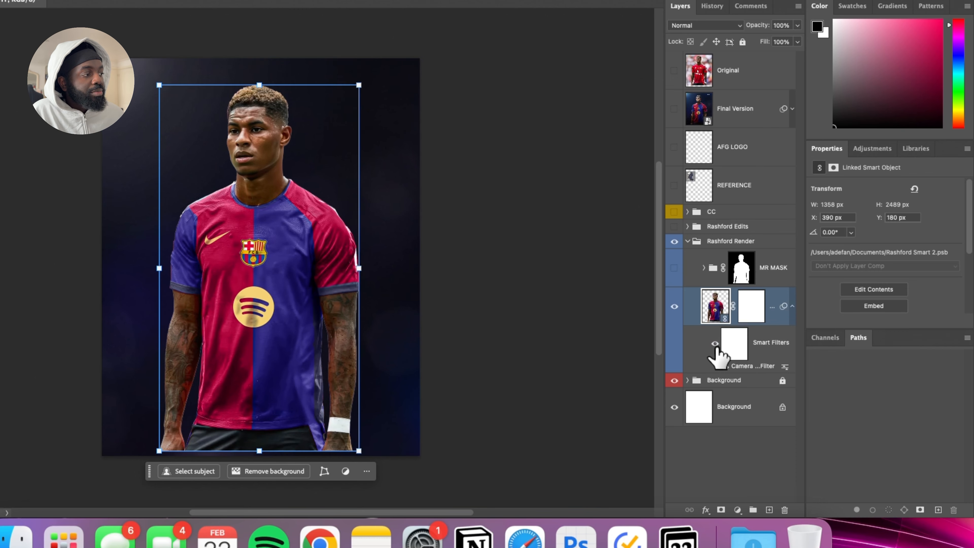
{"action": "left_click", "coordinate": [793, 307]}
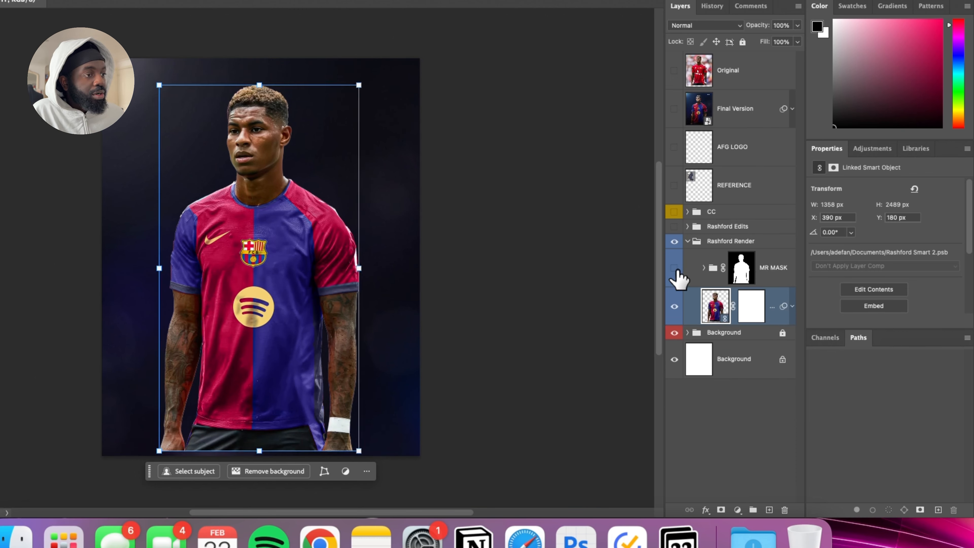
Toggle the MR MASK group's visibility to compare the player with and without its adjustments.
{"action": "left_click", "coordinate": [676, 269]}
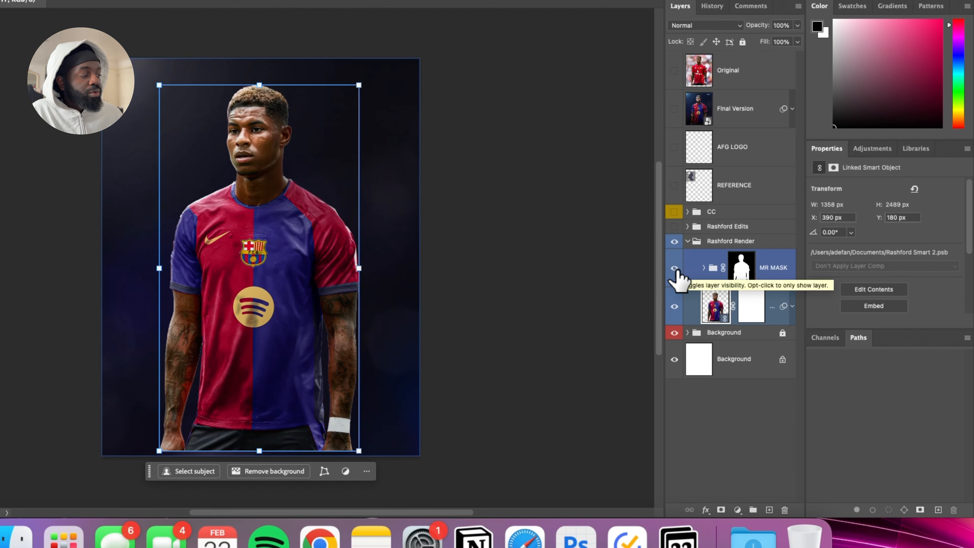
{"action": "left_click", "coordinate": [676, 269]}
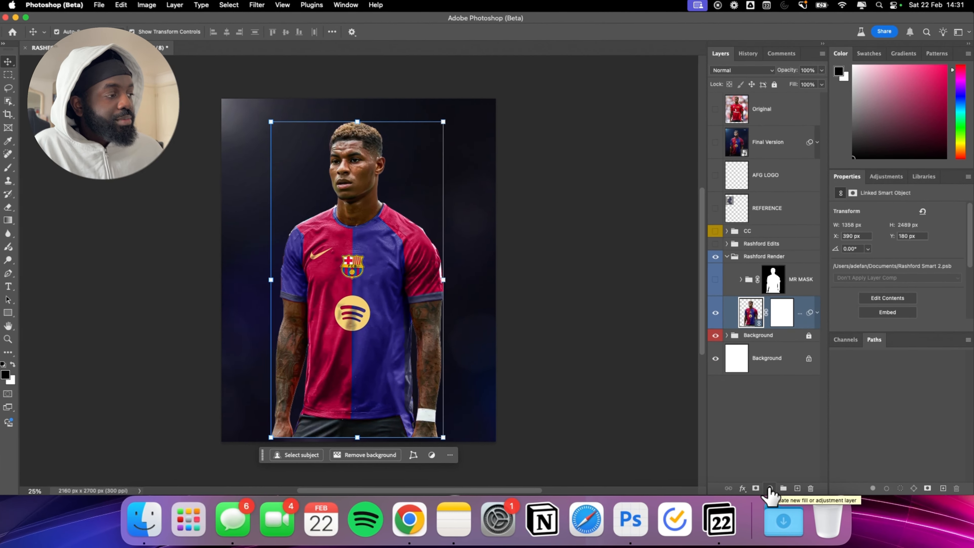
Add a Brightness/Contrast adjustment above the player layer with brightness 61, and clip it to the player.
{"action": "left_click", "coordinate": [770, 488]}
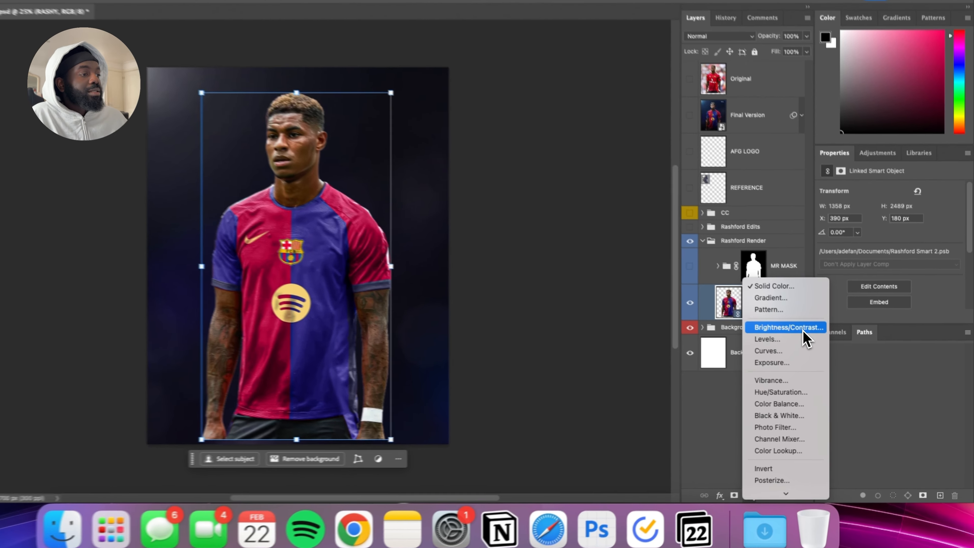
{"action": "left_click", "coordinate": [819, 339]}
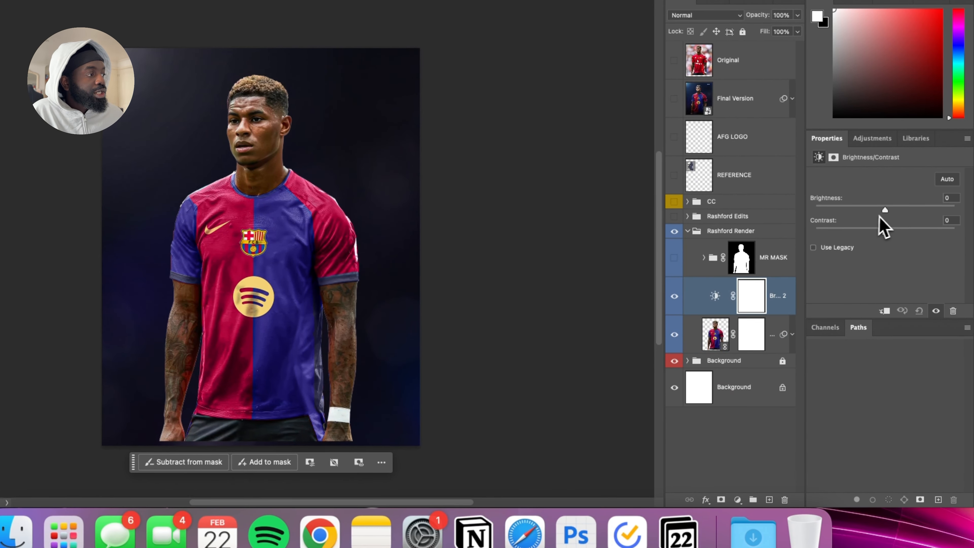
{"action": "left_click_drag", "start_coordinate": [885, 210], "coordinate": [907, 221]}
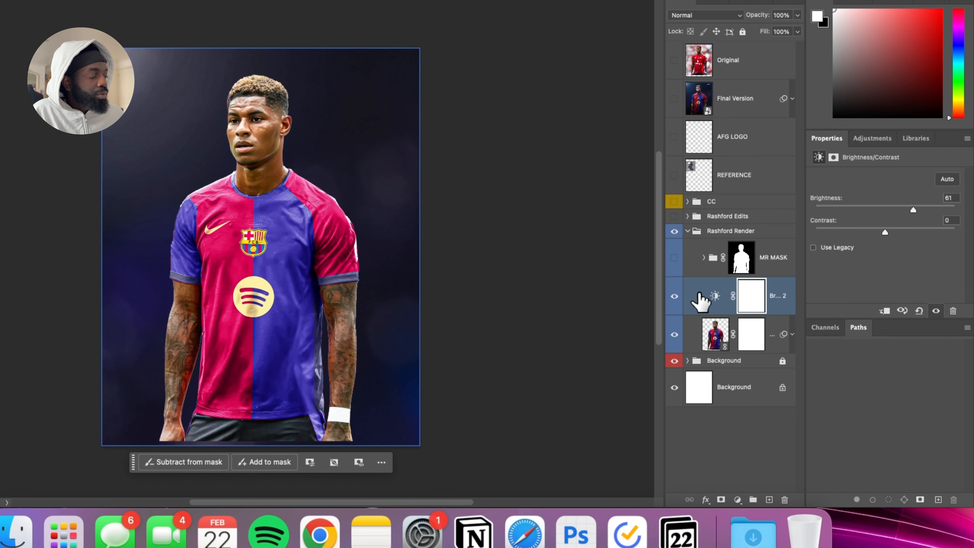
{"action": "right_click", "coordinate": [700, 301]}
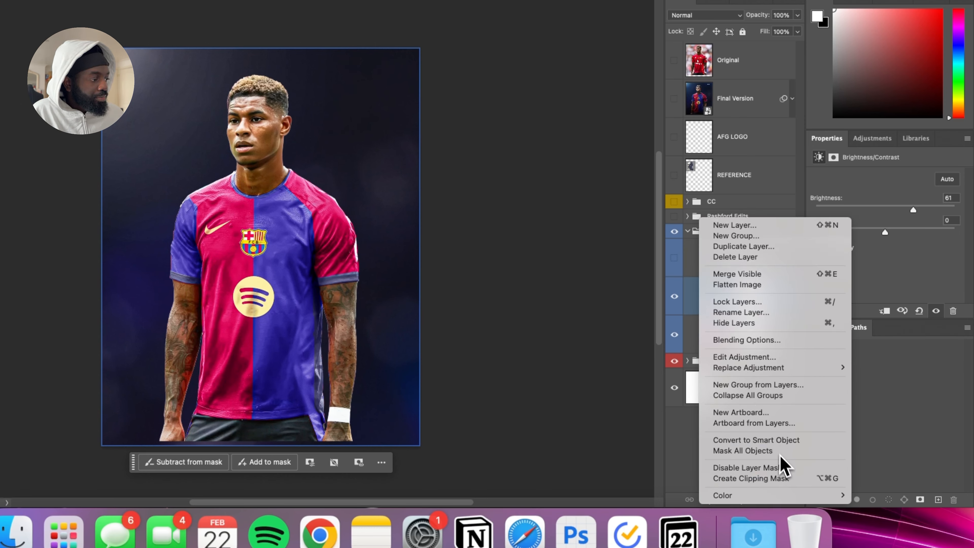
{"action": "left_click", "coordinate": [782, 479]}
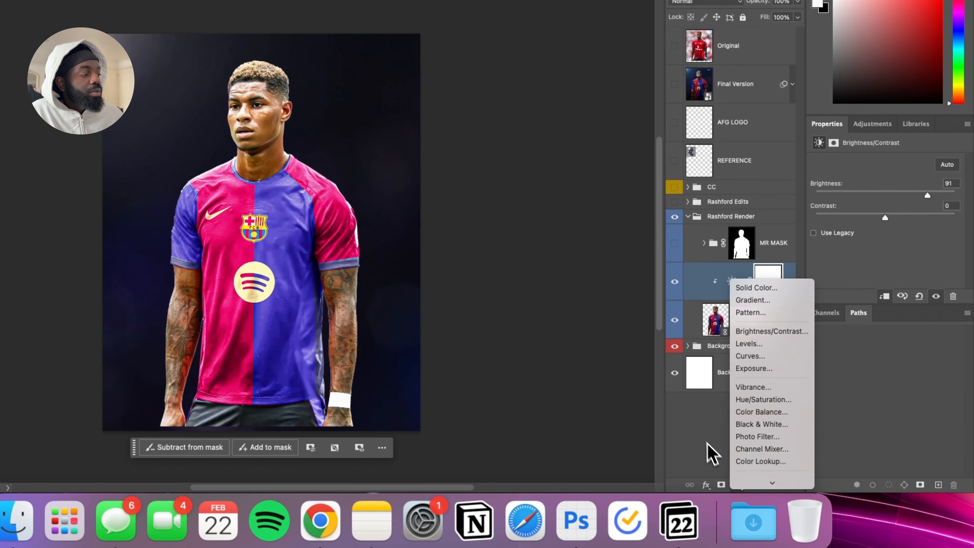
Delete the clipped Brightness/Contrast adjustment above the player.
{"action": "key", "text": "Escape"}
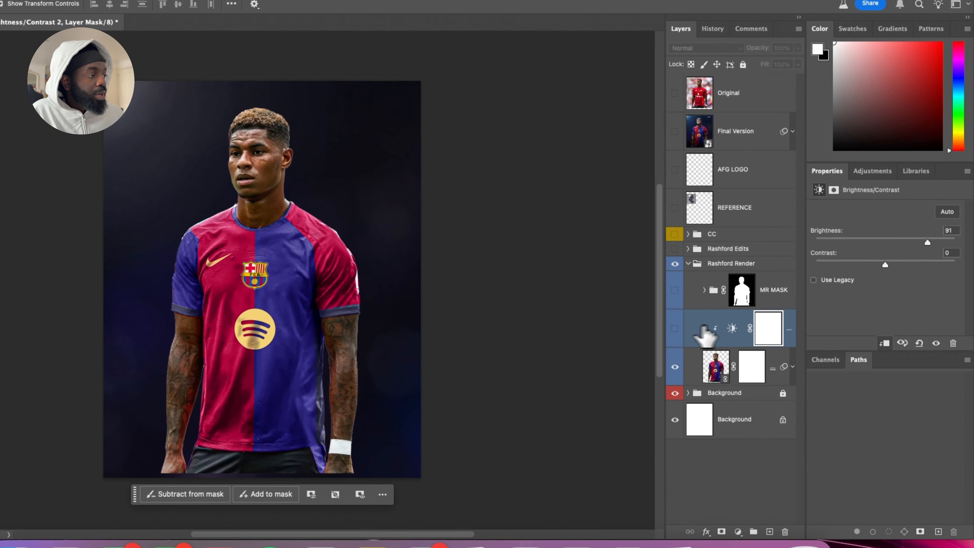
{"action": "left_click", "coordinate": [716, 314]}
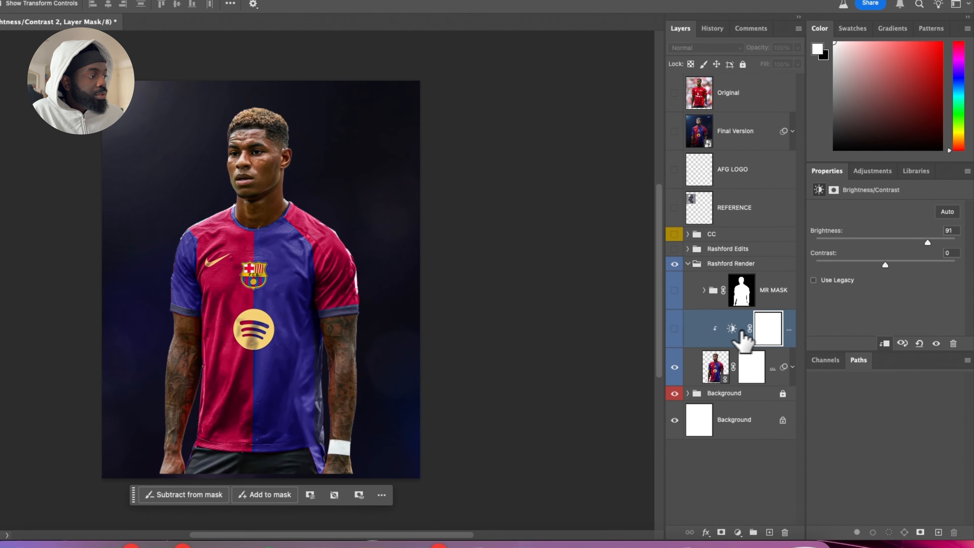
{"action": "key", "text": "BackSpace"}
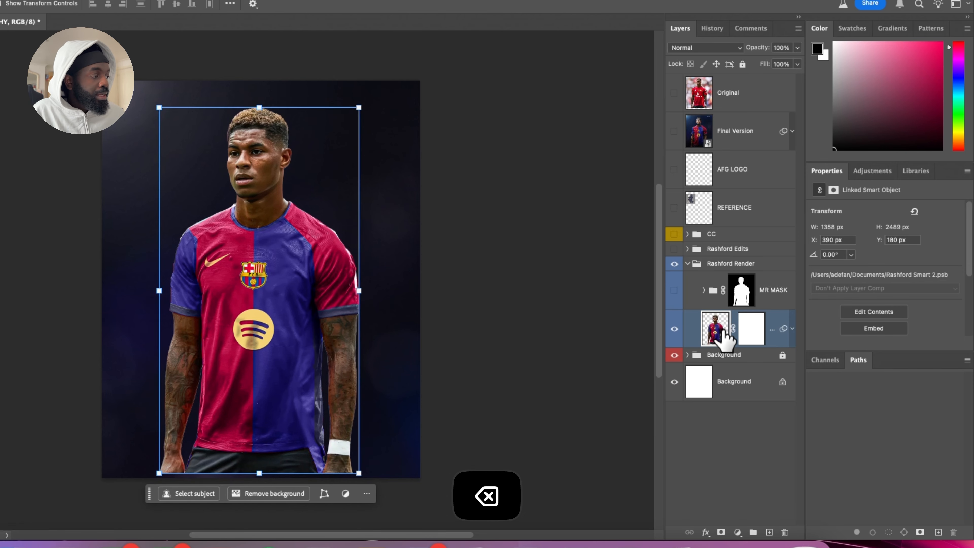
Expand the MR MASK group, look through its masked adjustment layers, and collapse it again.
{"action": "left_click", "coordinate": [704, 290]}
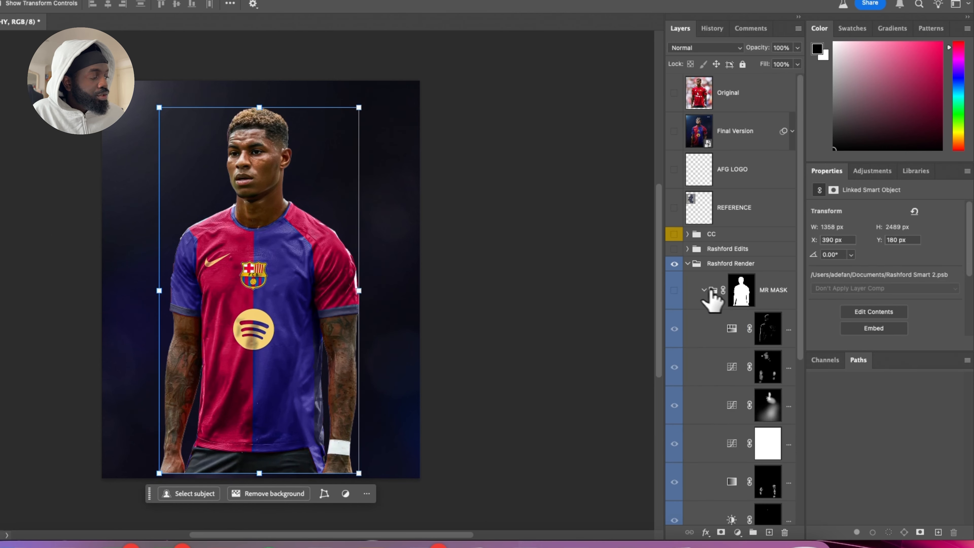
{"action": "left_click", "coordinate": [786, 326]}
{"action": "scroll", "coordinate": [795, 319], "scroll_direction": "down", "scroll_amount": 1}
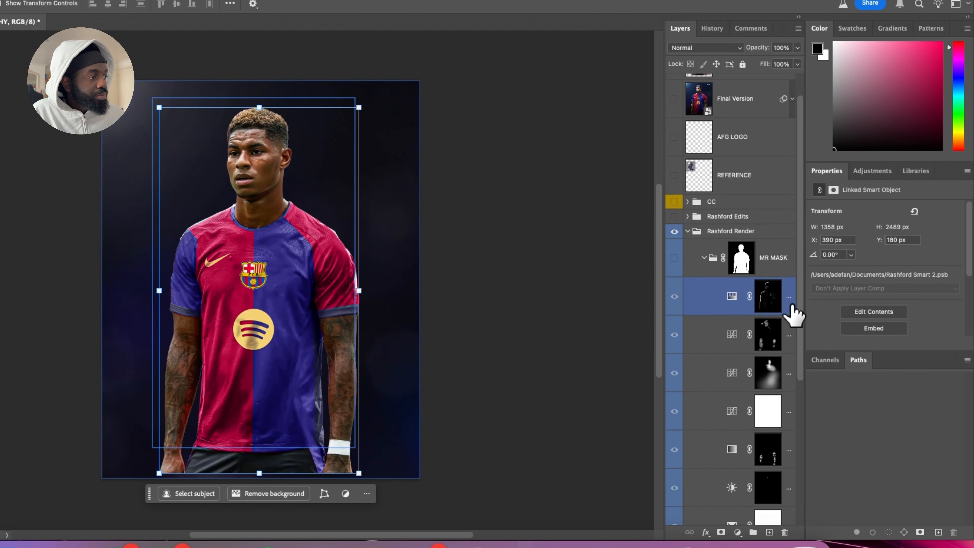
{"action": "left_click_drag", "start_coordinate": [801, 296], "coordinate": [801, 336]}
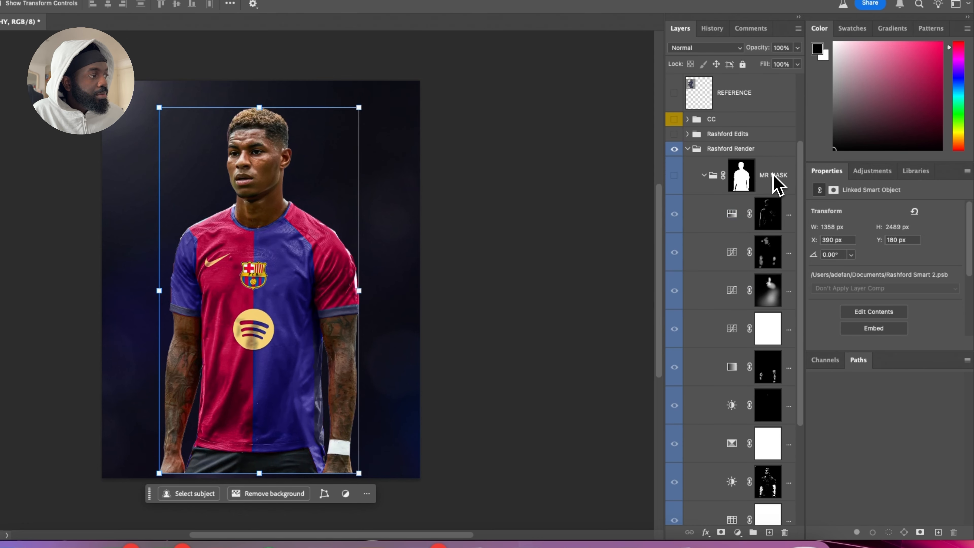
{"action": "mouse_move", "coordinate": [801, 191]}
{"action": "left_mouse_down"}
{"action": "mouse_move", "coordinate": [801, 232]}
{"action": "mouse_move", "coordinate": [785, 196]}
{"action": "left_mouse_up"}
{"action": "left_click", "coordinate": [703, 175]}
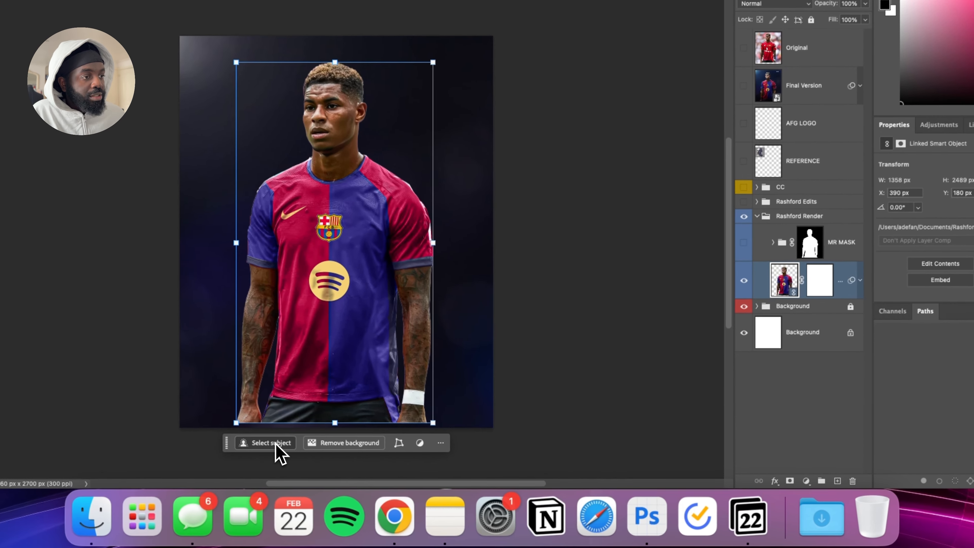
Select the player as the subject, create a new group above the player layer, and mask the group with the selection.
{"action": "left_click", "coordinate": [269, 443]}
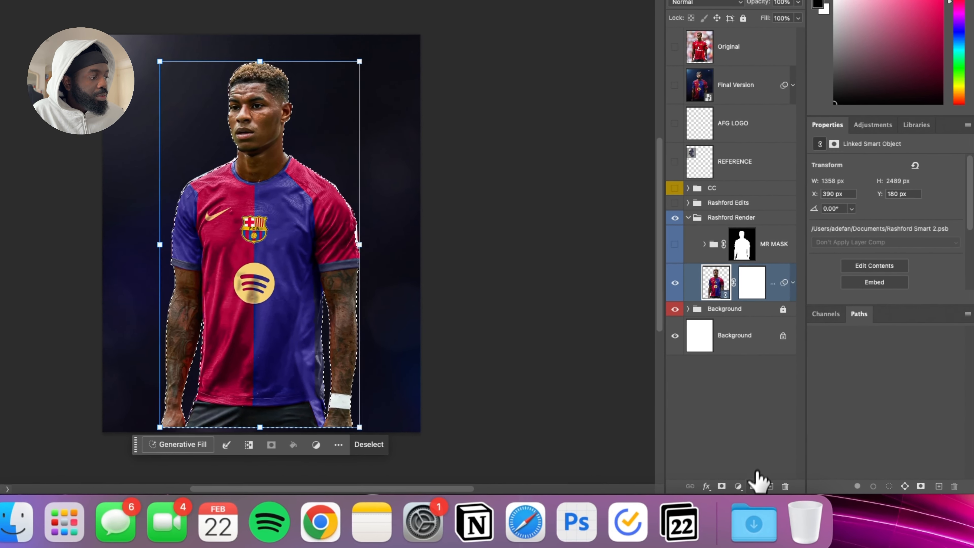
{"action": "left_click", "coordinate": [753, 485]}
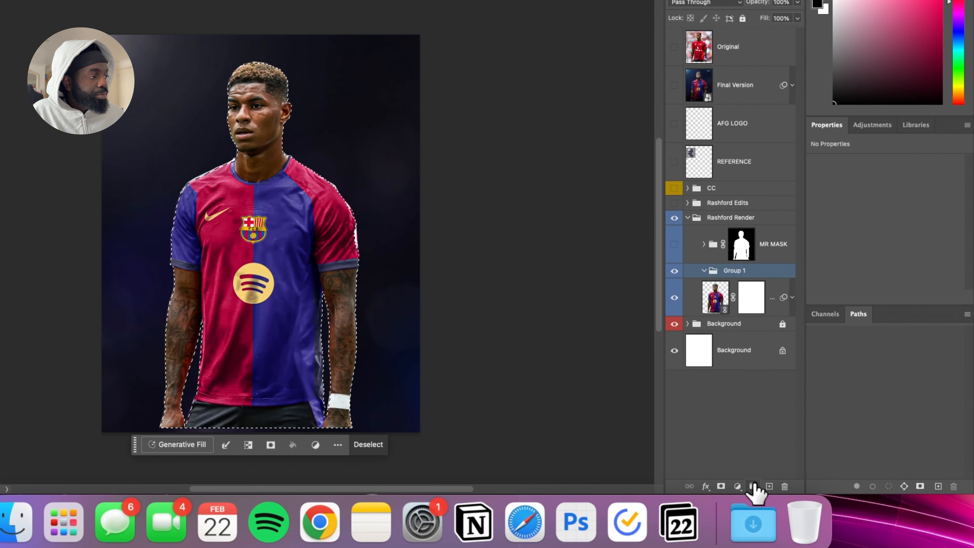
{"action": "left_click", "coordinate": [704, 270]}
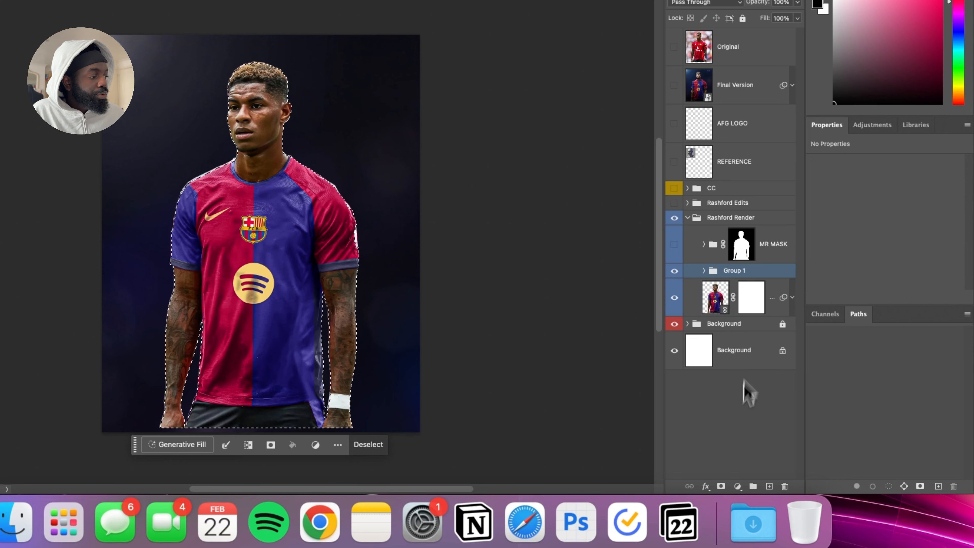
{"action": "left_click", "coordinate": [721, 487]}
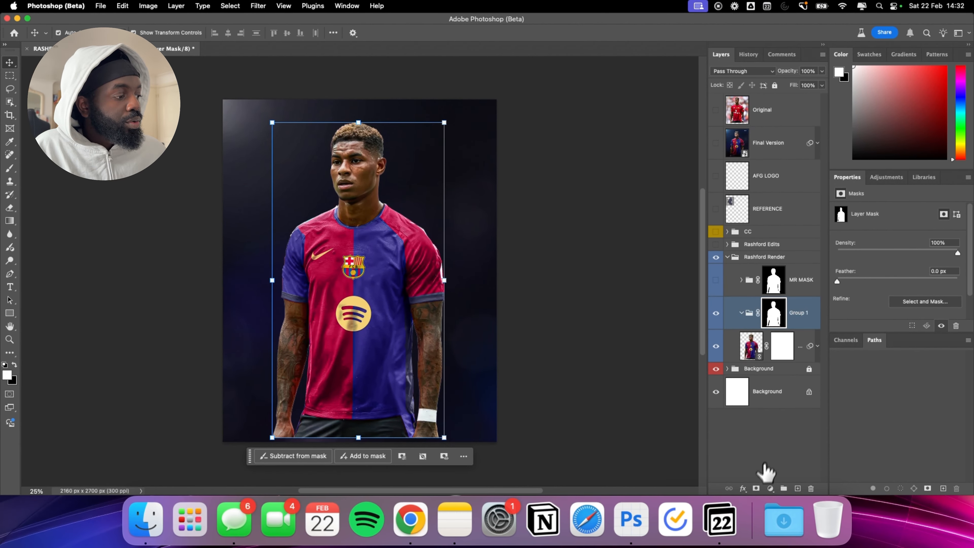
Add a Brightness/Contrast adjustment inside the masked Group 1 with brightness -30.
{"action": "left_click", "coordinate": [771, 489]}
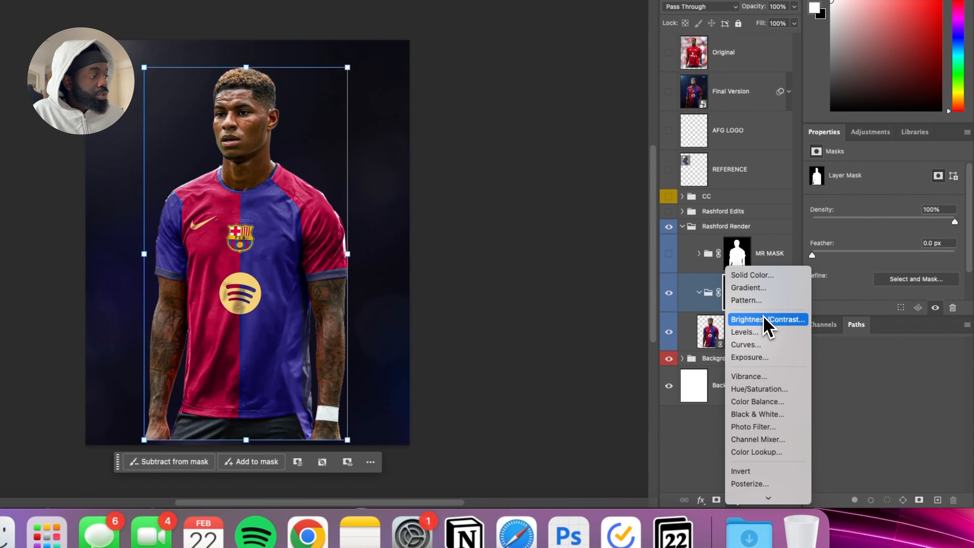
{"action": "left_click", "coordinate": [765, 319]}
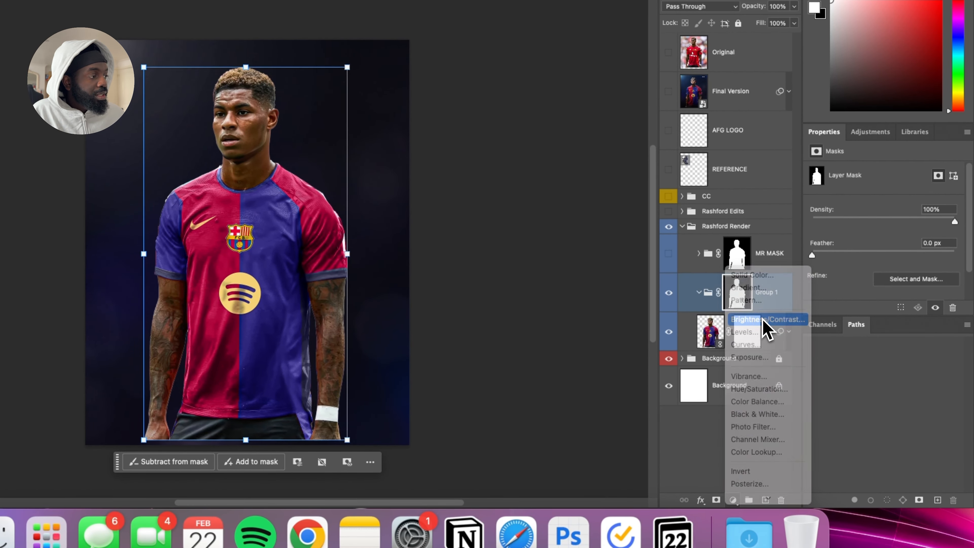
{"action": "mouse_move", "coordinate": [882, 205]}
{"action": "left_mouse_down"}
{"action": "mouse_move", "coordinate": [844, 211]}
{"action": "mouse_move", "coordinate": [947, 209]}
{"action": "mouse_move", "coordinate": [855, 211]}
{"action": "mouse_move", "coordinate": [869, 210]}
{"action": "left_mouse_up"}
{"action": "left_click", "coordinate": [719, 371]}
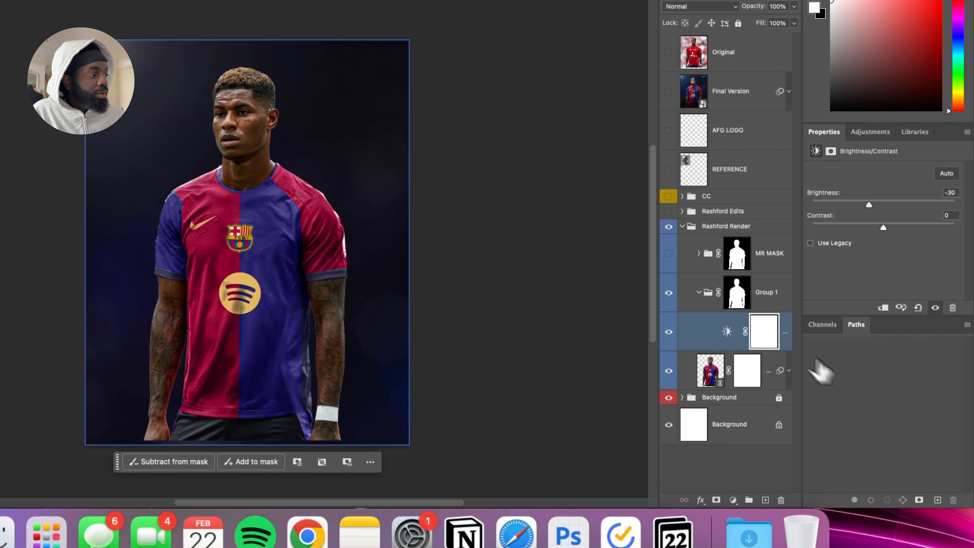
{"action": "left_click", "coordinate": [699, 292]}
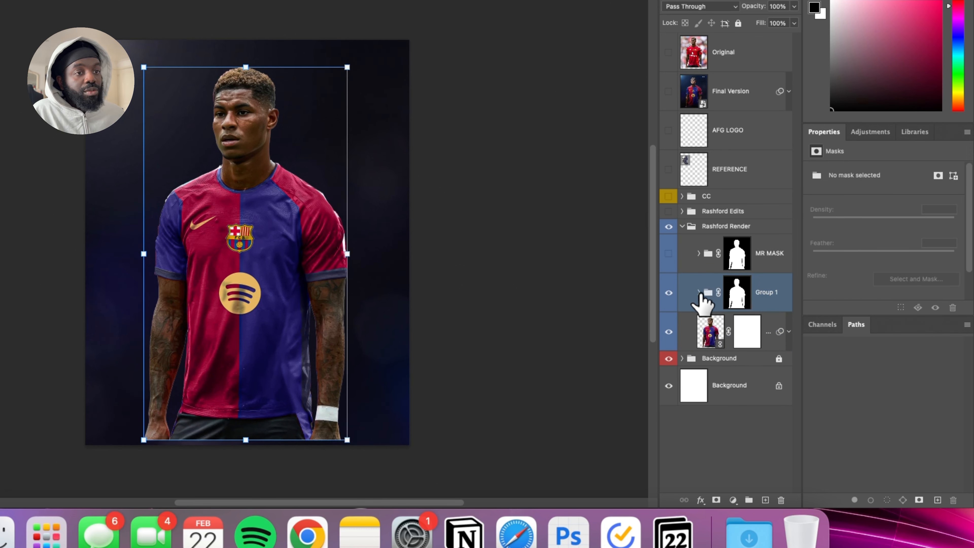
{"action": "left_click", "coordinate": [699, 292]}
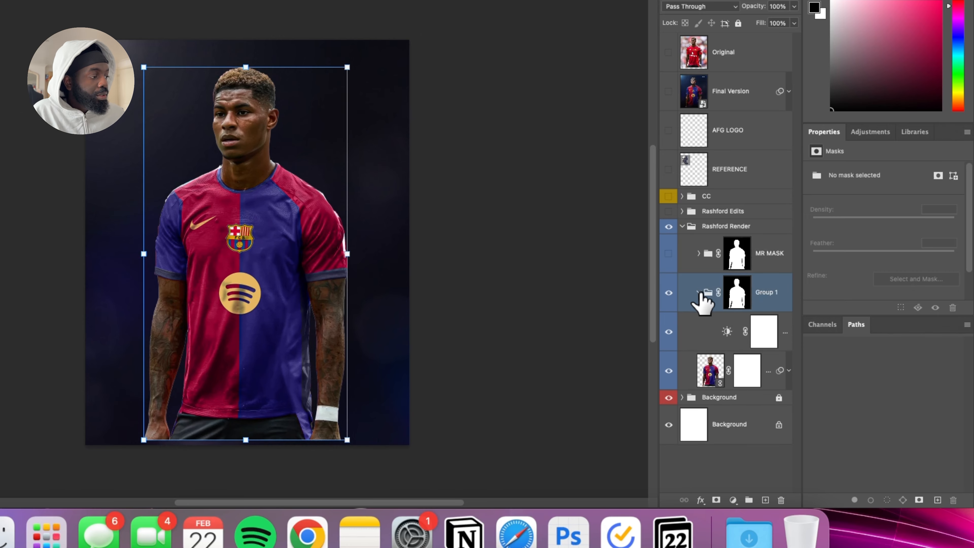
Try a pure red (#ff0000) Solid Color fill inside the masked Group 1, and cancel it.
{"action": "left_click", "coordinate": [733, 500]}
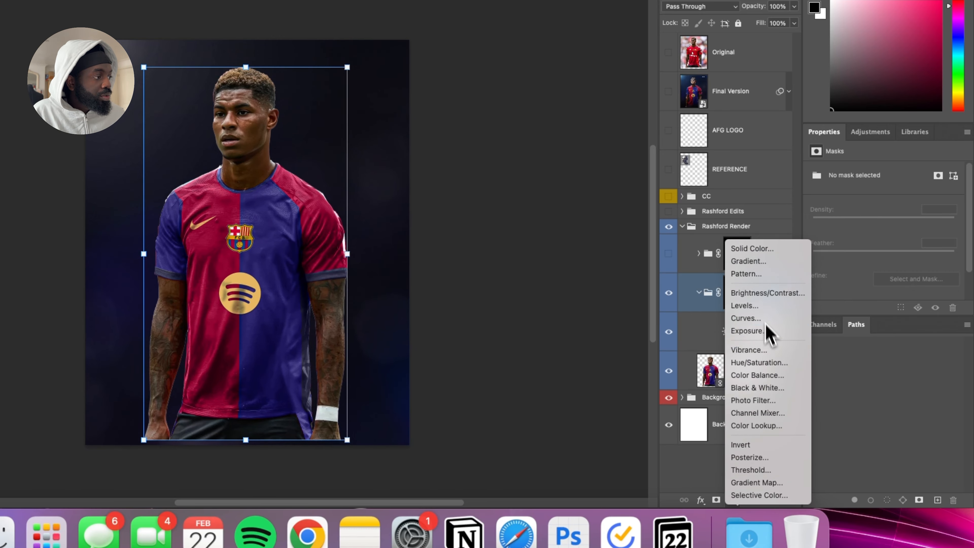
{"action": "left_click", "coordinate": [752, 248]}
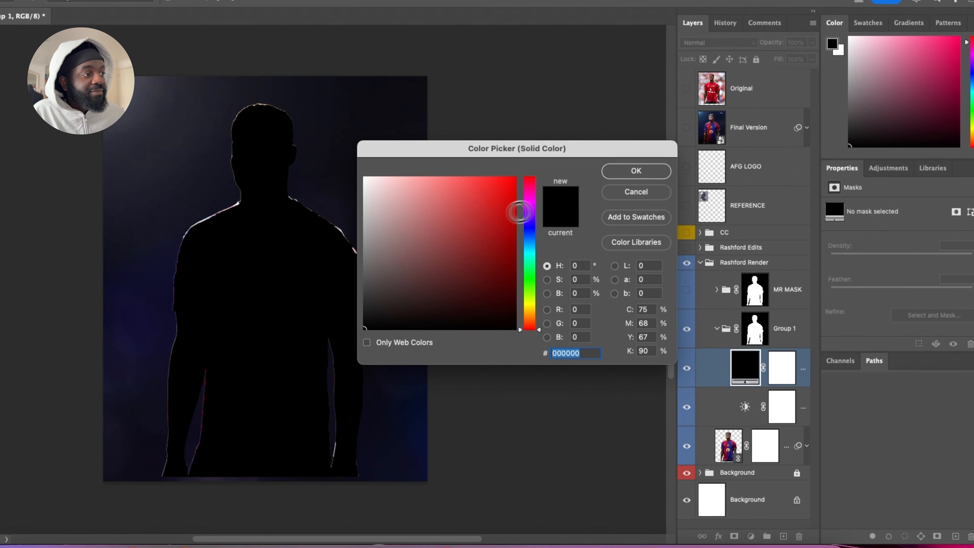
{"action": "left_click", "coordinate": [497, 142]}
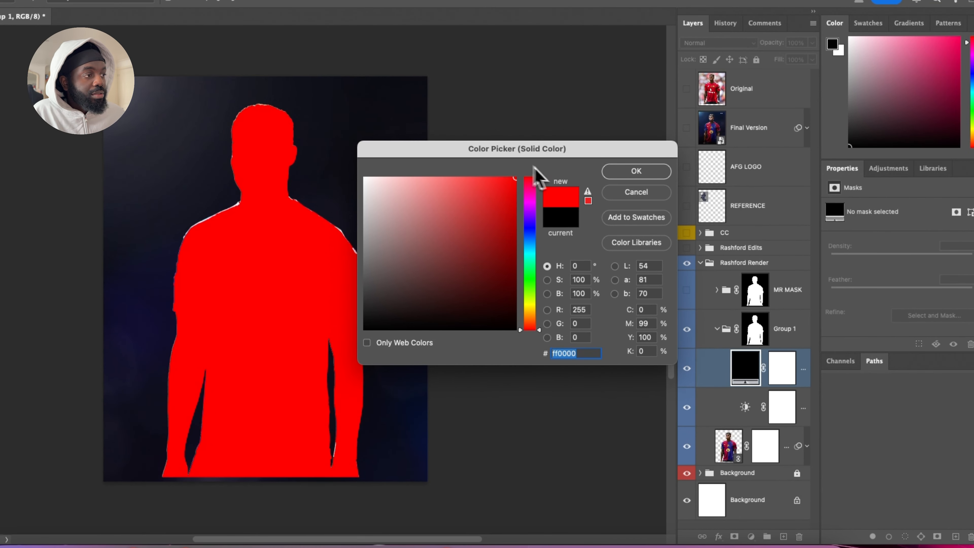
{"action": "left_click", "coordinate": [656, 194]}
Collapse and hide the masked Group 1, and delete it.
{"action": "left_click", "coordinate": [717, 329]}
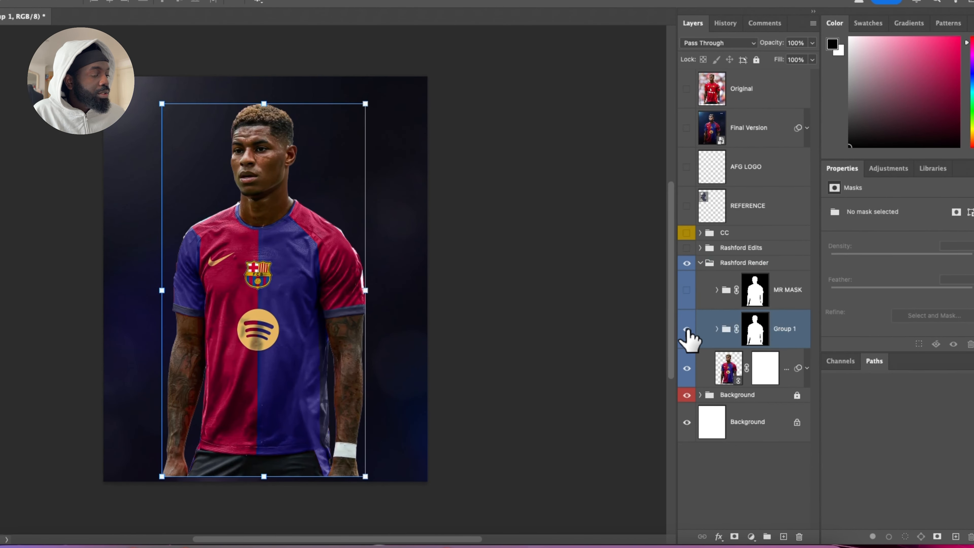
{"action": "left_click", "coordinate": [686, 330]}
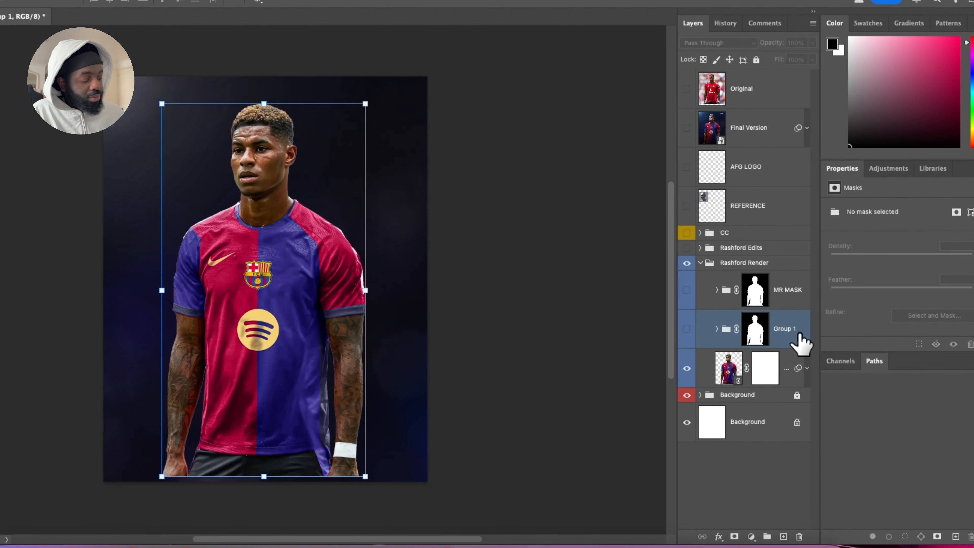
{"action": "key", "text": "BackSpace"}
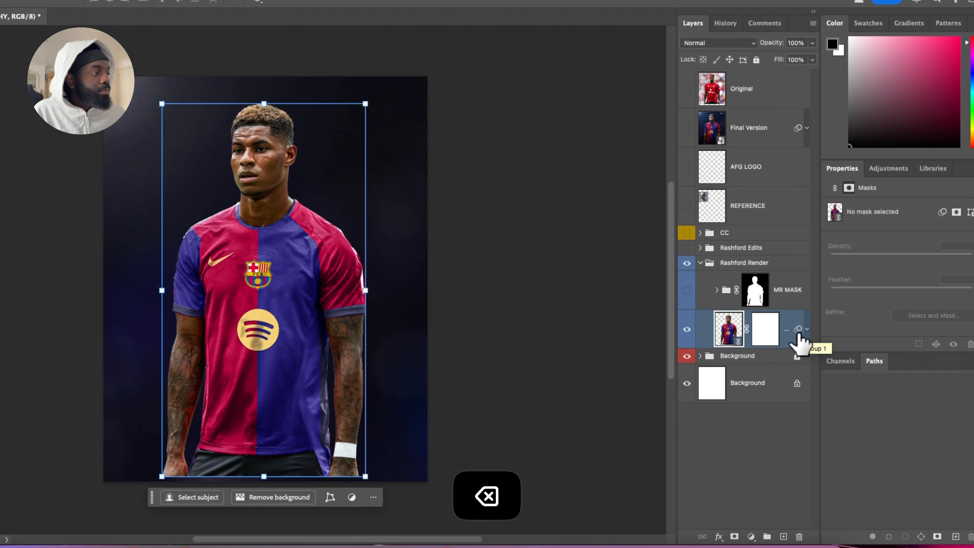
Show the MR MASK group, look through its adjustment layers, and collapse it with its layer mask selected.
{"action": "left_click", "coordinate": [687, 290]}
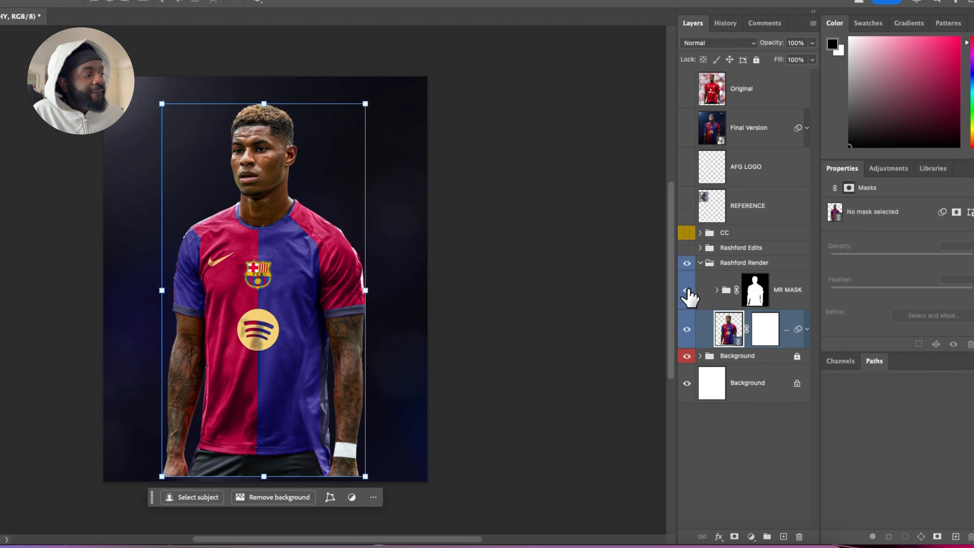
{"action": "left_click", "coordinate": [716, 289]}
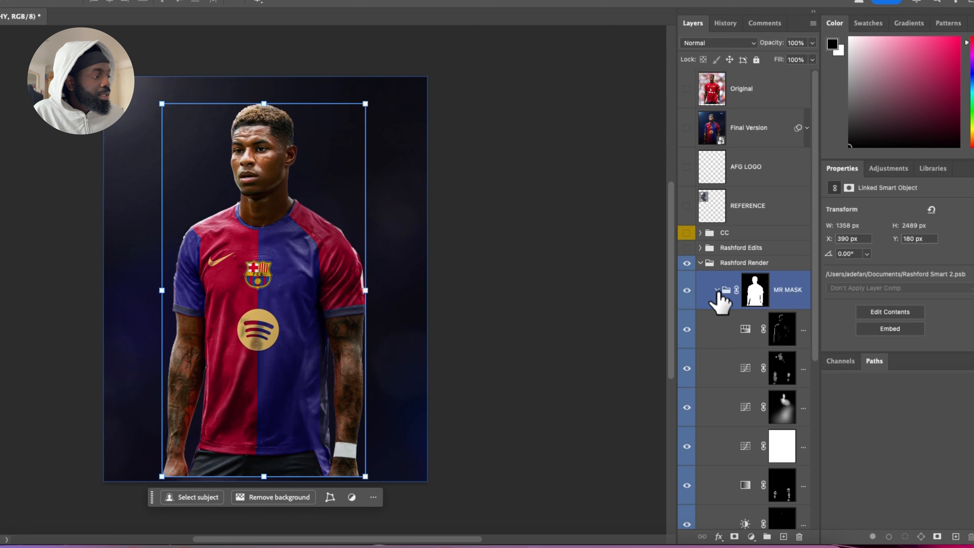
{"action": "left_click", "coordinate": [730, 333]}
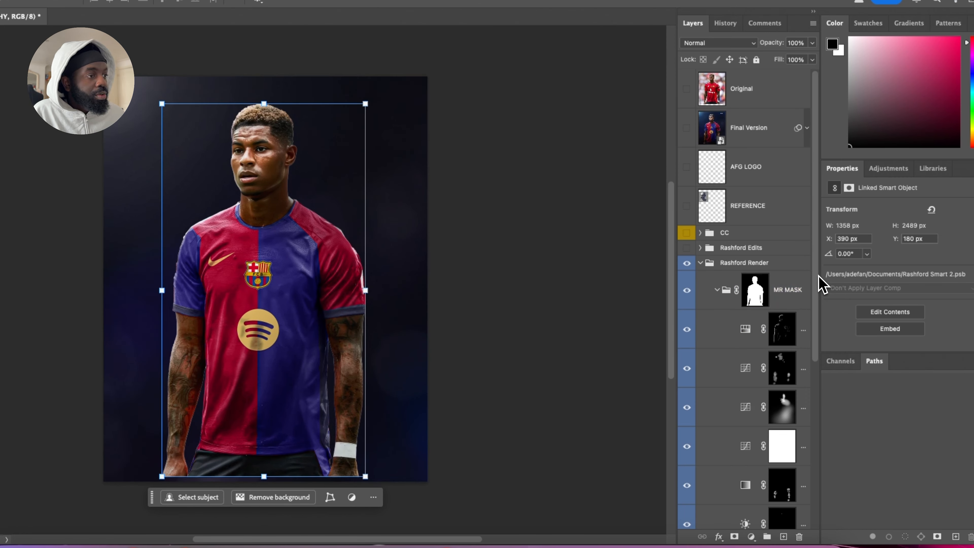
{"action": "left_click_drag", "start_coordinate": [819, 284], "coordinate": [818, 326]}
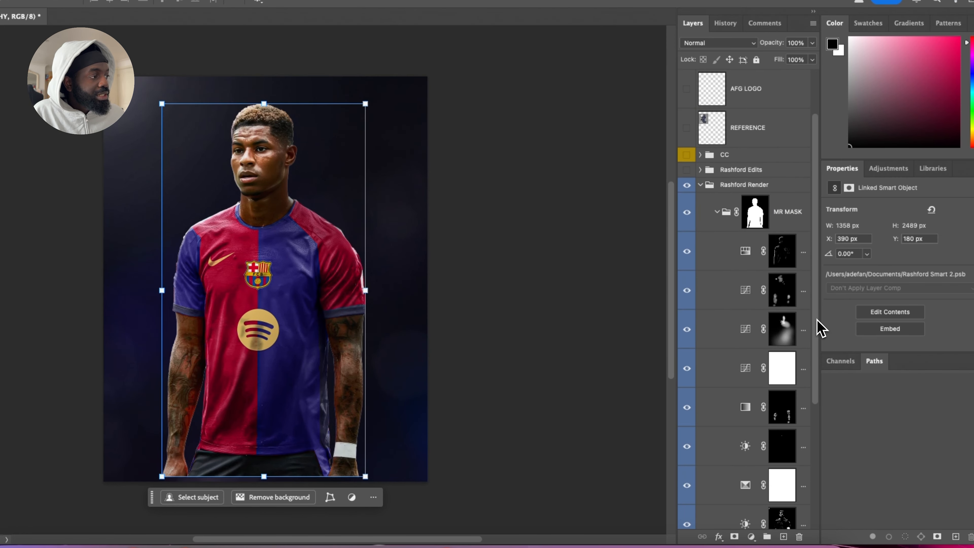
{"action": "left_click", "coordinate": [746, 210]}
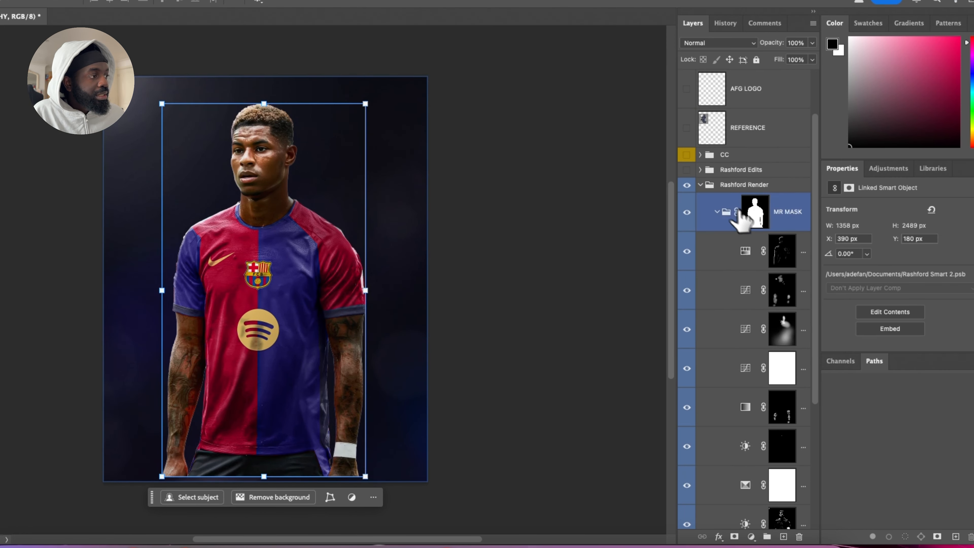
{"action": "left_click", "coordinate": [724, 212]}
{"action": "left_click", "coordinate": [717, 211]}
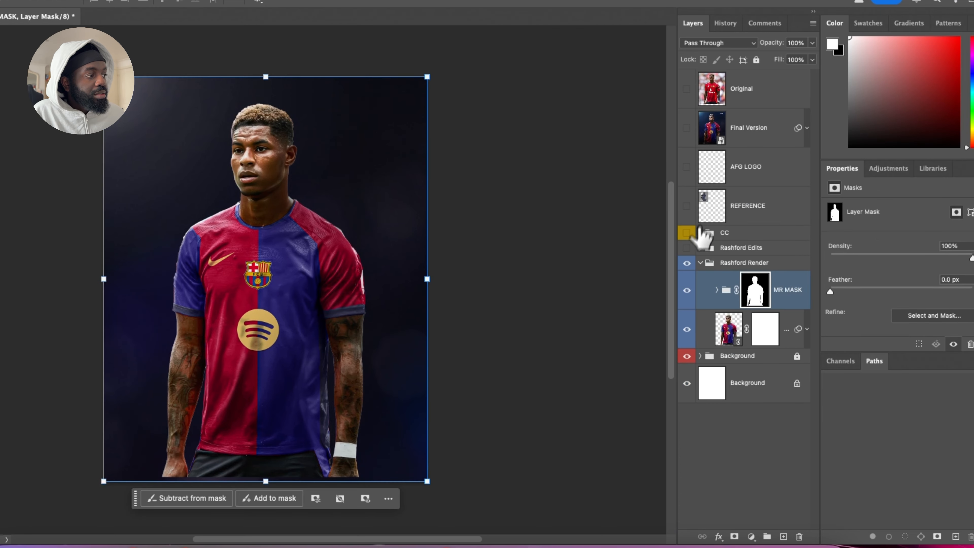
Compare the player's shading and color with the MR MASK group hidden and shown.
{"action": "left_click", "coordinate": [687, 290]}
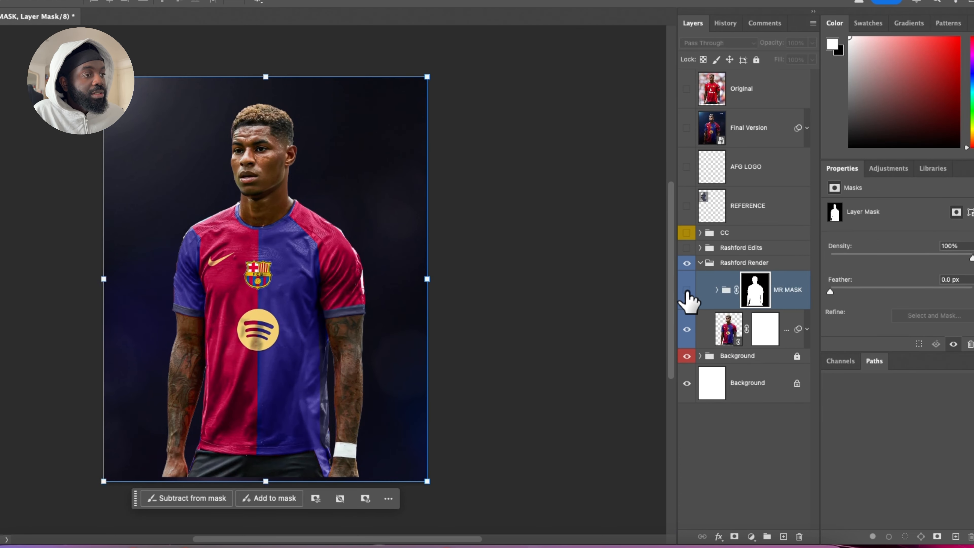
{"action": "left_click", "coordinate": [687, 290]}
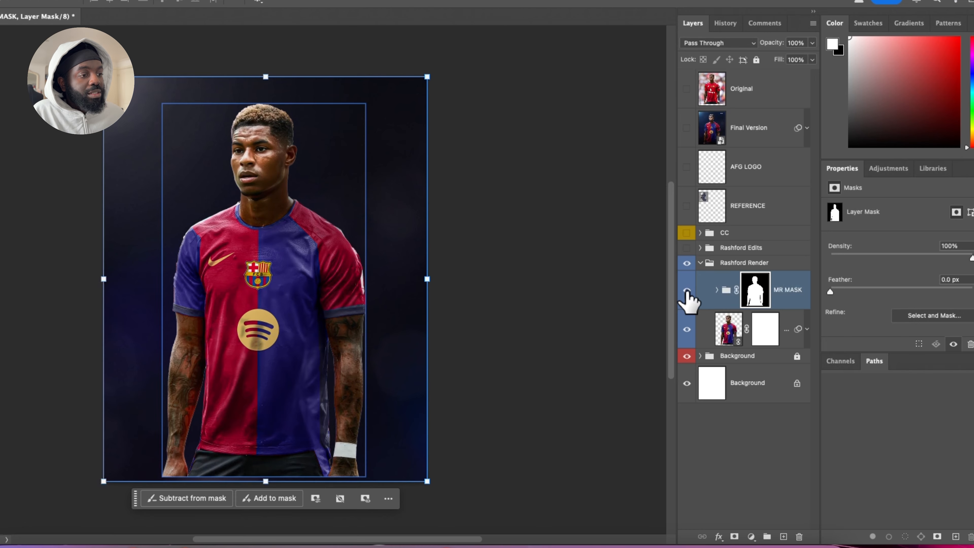
{"action": "left_click", "coordinate": [687, 291]}
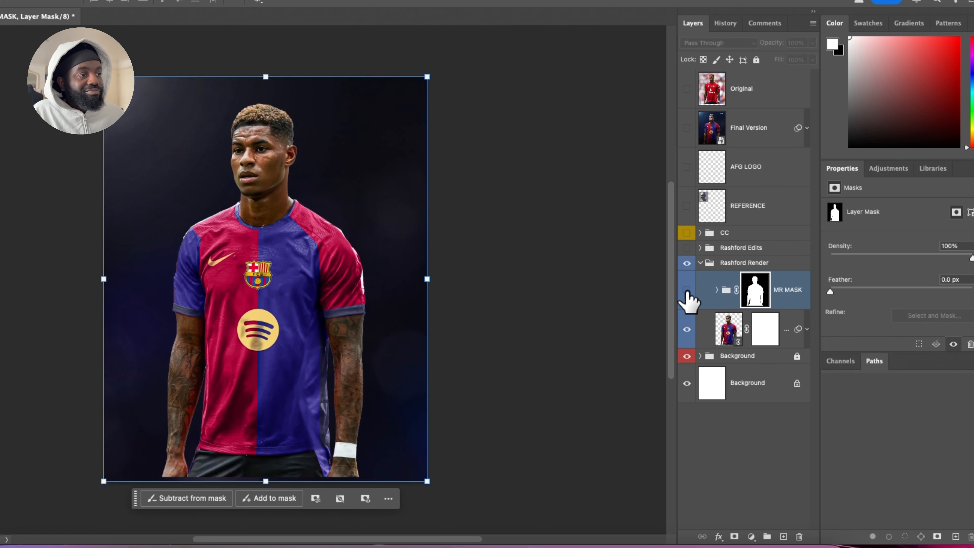
{"action": "left_click", "coordinate": [687, 291]}
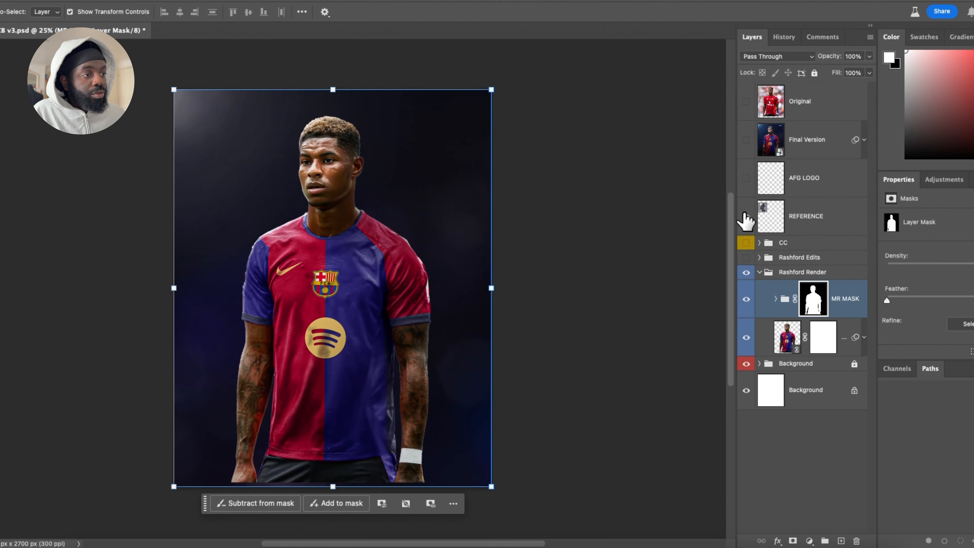
Show the REFERENCE layer containing the shaded head model and select it.
{"action": "left_click", "coordinate": [746, 221]}
{"action": "left_click", "coordinate": [622, 226]}
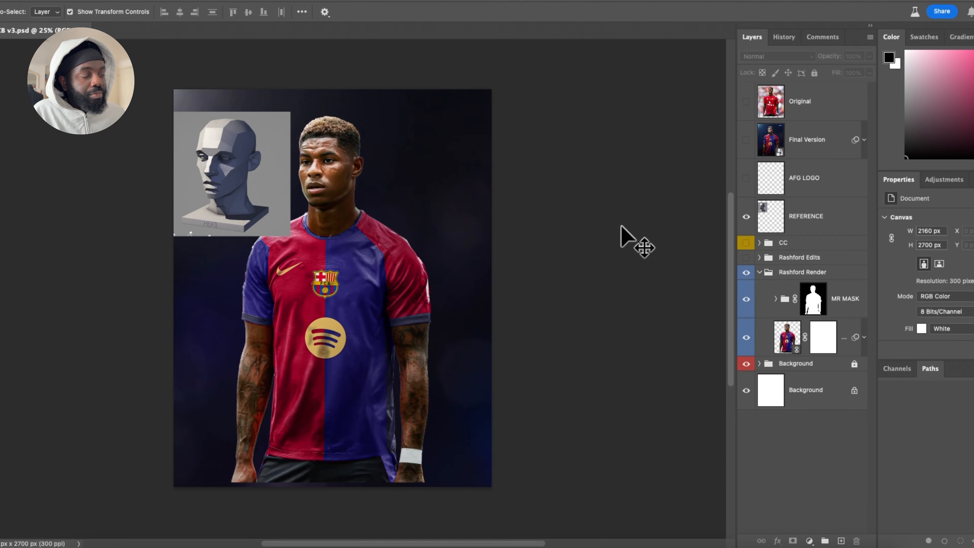
{"action": "left_click", "coordinate": [229, 169]}
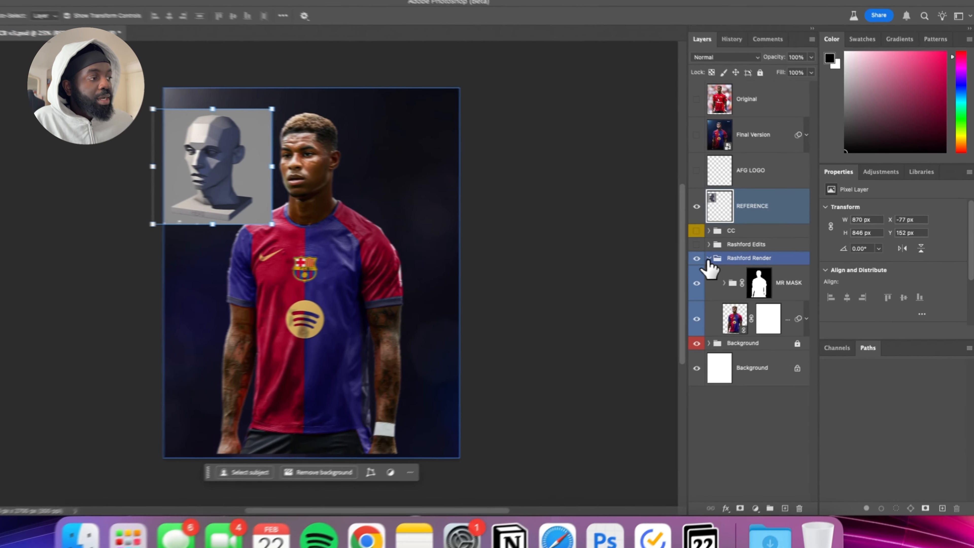
Check the poster with the Rashford Render group hidden and shown, then expand the group and compare its MR MASK adjustments off and on.
{"action": "left_click", "coordinate": [728, 257]}
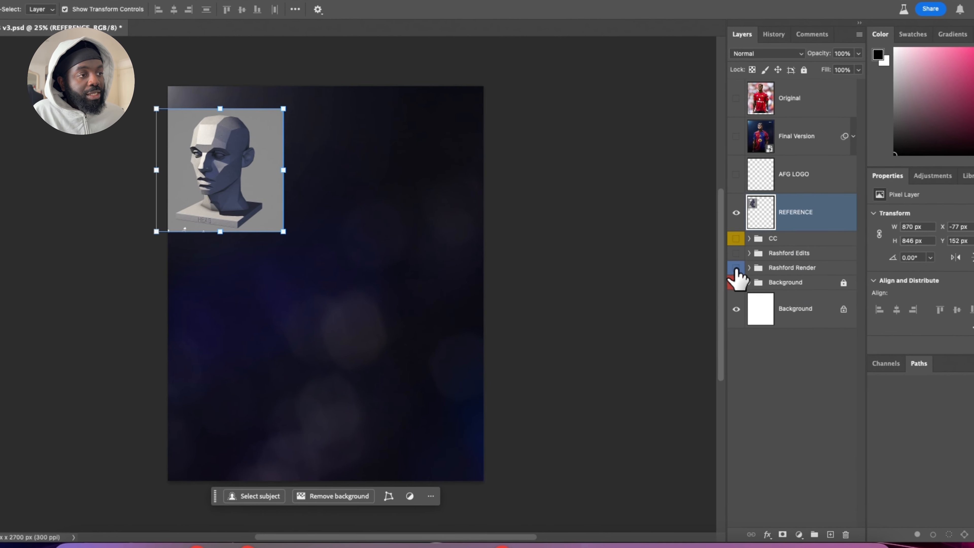
{"action": "left_click", "coordinate": [736, 268]}
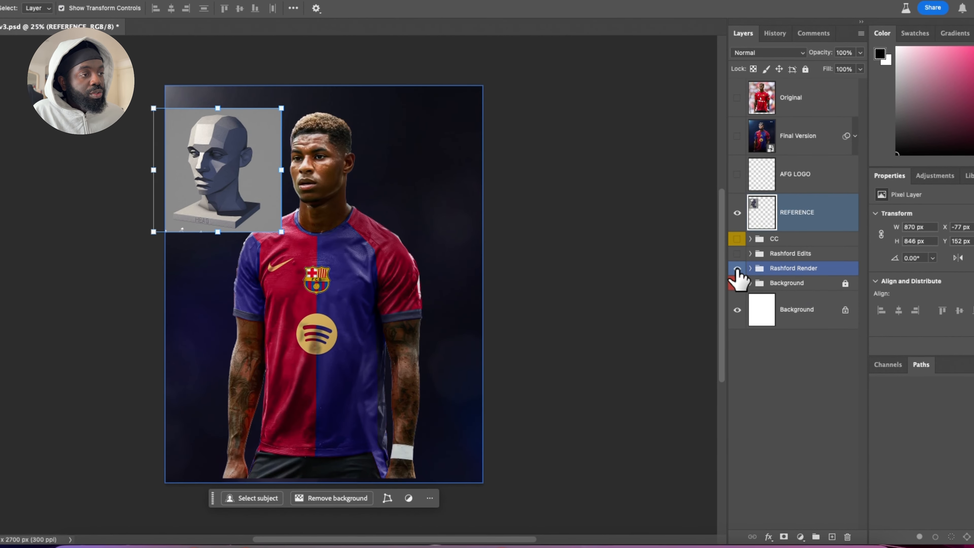
{"action": "left_click", "coordinate": [750, 267]}
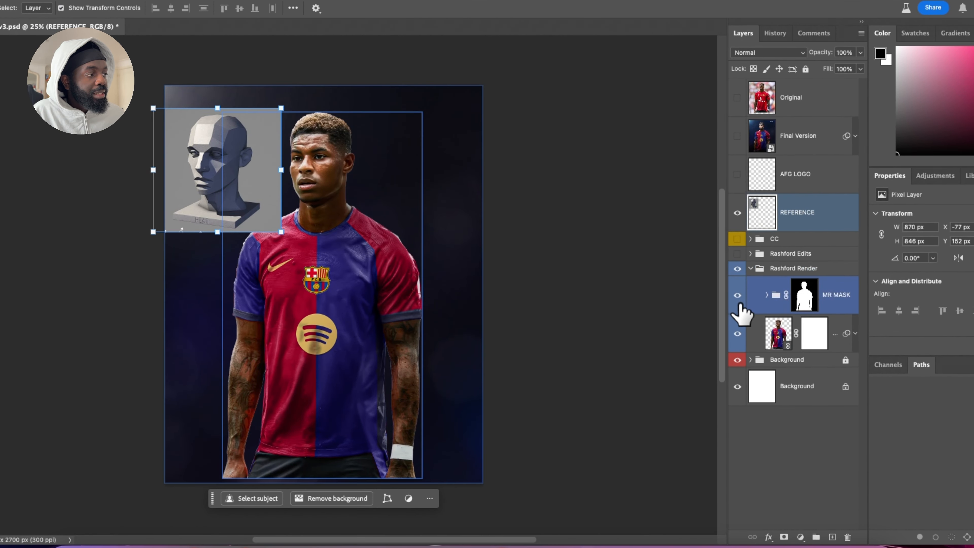
{"action": "left_click", "coordinate": [737, 296]}
{"action": "left_click", "coordinate": [737, 296]}
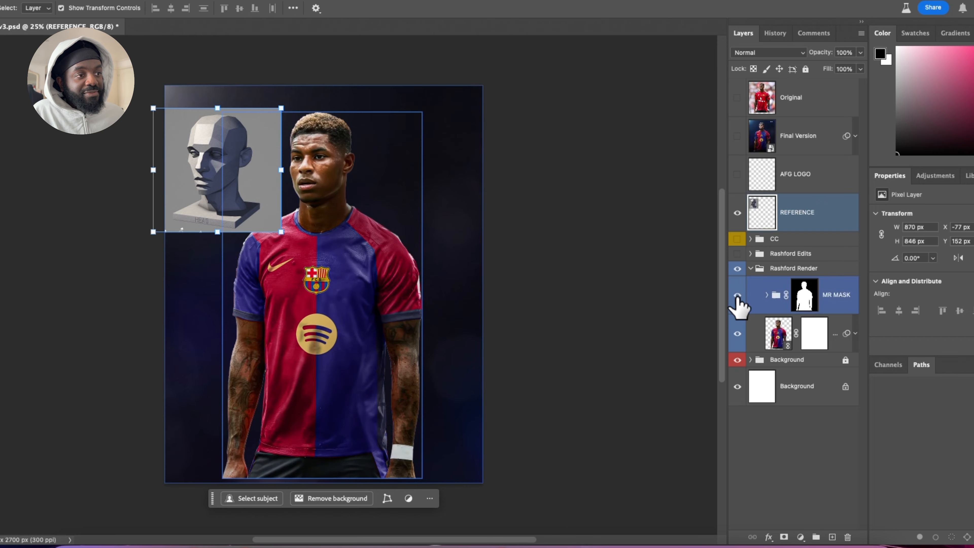
Move the REFERENCE head model to the other side of the player's head and compare the lighting on both faces up close.
{"action": "left_click_drag", "start_coordinate": [232, 176], "coordinate": [482, 203]}
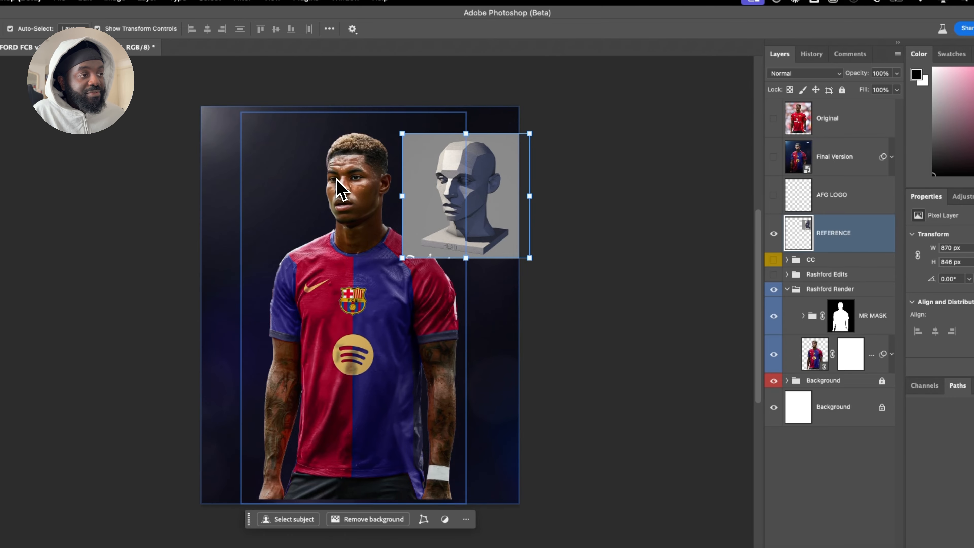
{"action": "left_click_drag", "start_coordinate": [506, 211], "coordinate": [521, 210]}
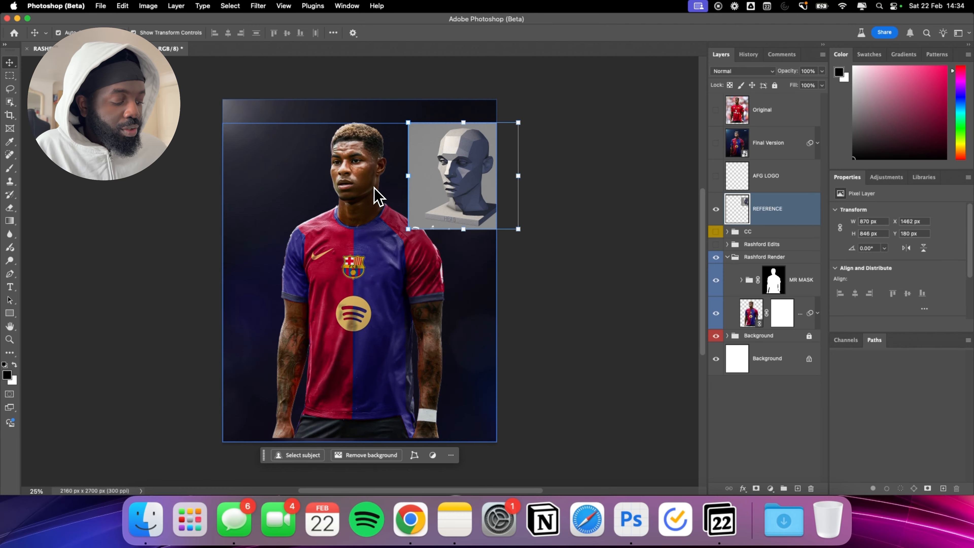
{"action": "key", "text": "super+equal"}
{"action": "key", "text": "super+equal"}
{"action": "key", "text": "super+equal"}
{"action": "scroll", "coordinate": [376, 195], "scroll_direction": "down", "scroll_amount": 3}
{"action": "scroll", "coordinate": [376, 195], "scroll_direction": "up", "scroll_amount": 10}
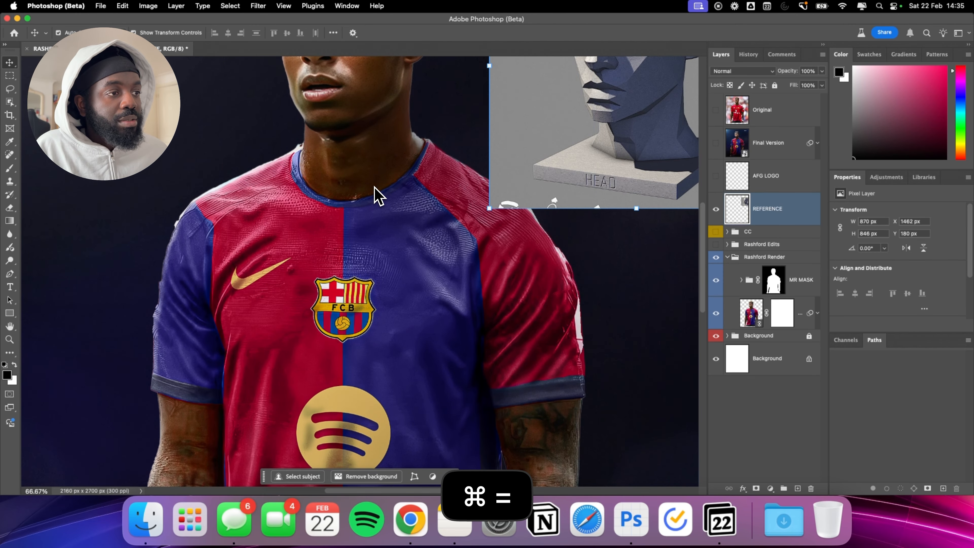
{"action": "scroll", "coordinate": [377, 196], "scroll_direction": "down", "scroll_amount": 2}
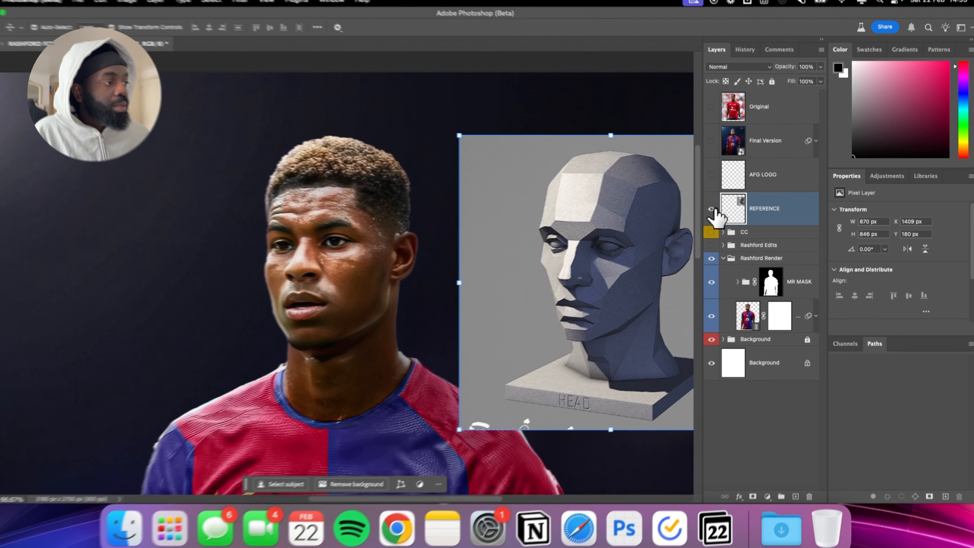
Hide the REFERENCE layer and compare the player's face with the MR MASK group off and on, leaving the group visible.
{"action": "left_click", "coordinate": [716, 210]}
{"action": "left_click", "coordinate": [692, 291]}
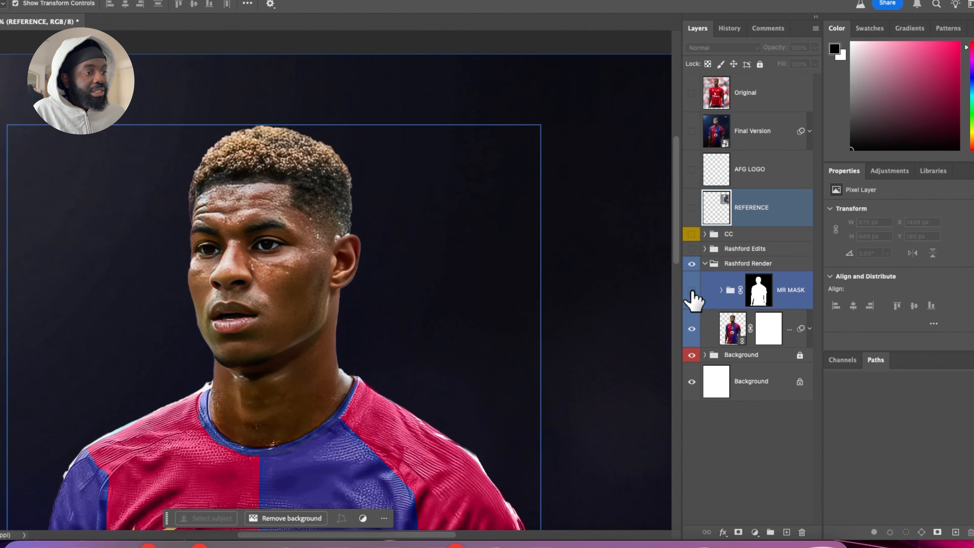
{"action": "left_click", "coordinate": [692, 290]}
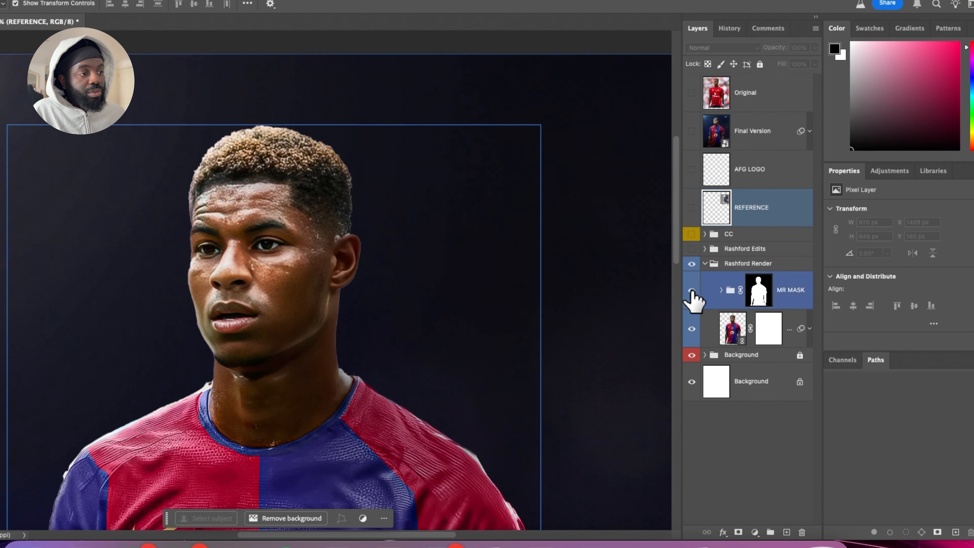
{"action": "left_click", "coordinate": [692, 291]}
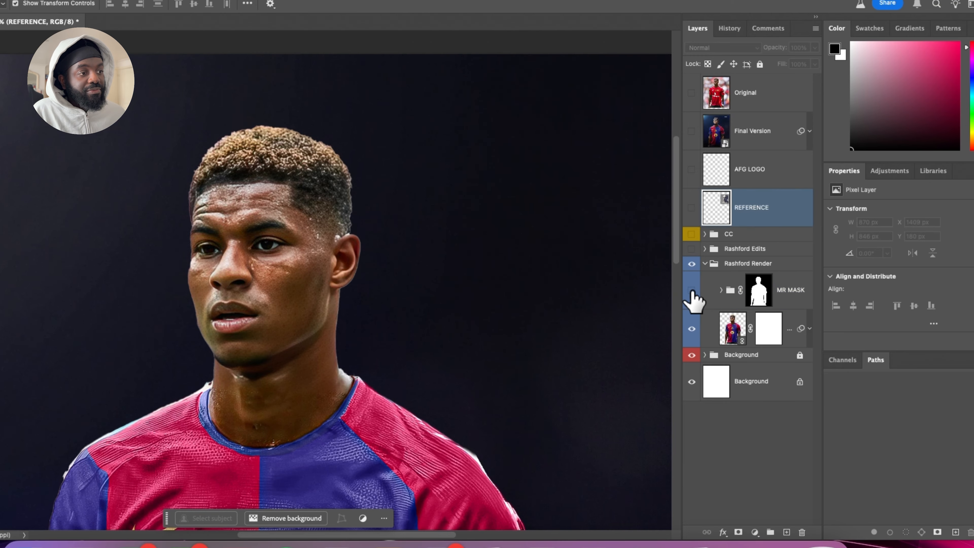
{"action": "left_click", "coordinate": [692, 291]}
{"action": "left_click", "coordinate": [692, 291]}
{"action": "left_click", "coordinate": [692, 290]}
{"action": "key", "text": "super+minus"}
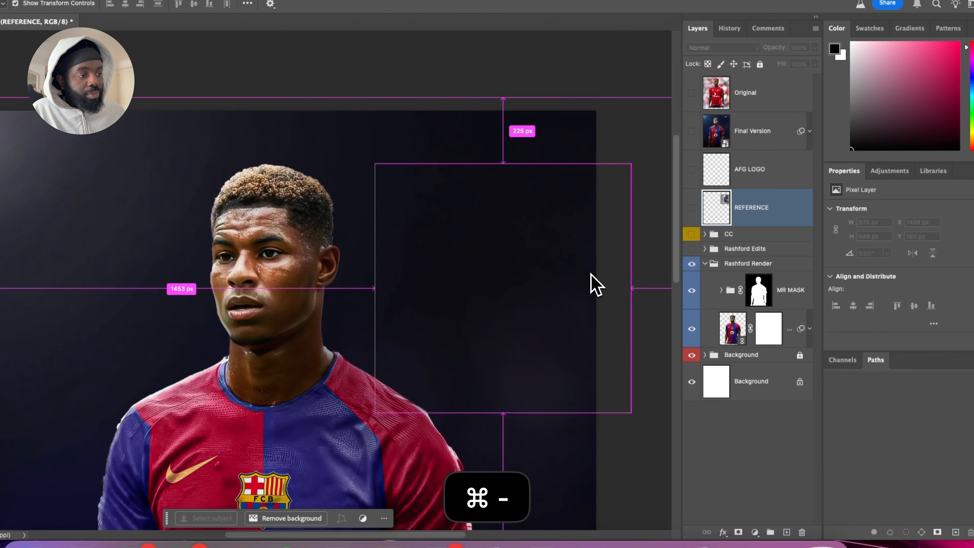
{"action": "key", "text": "super+minus"}
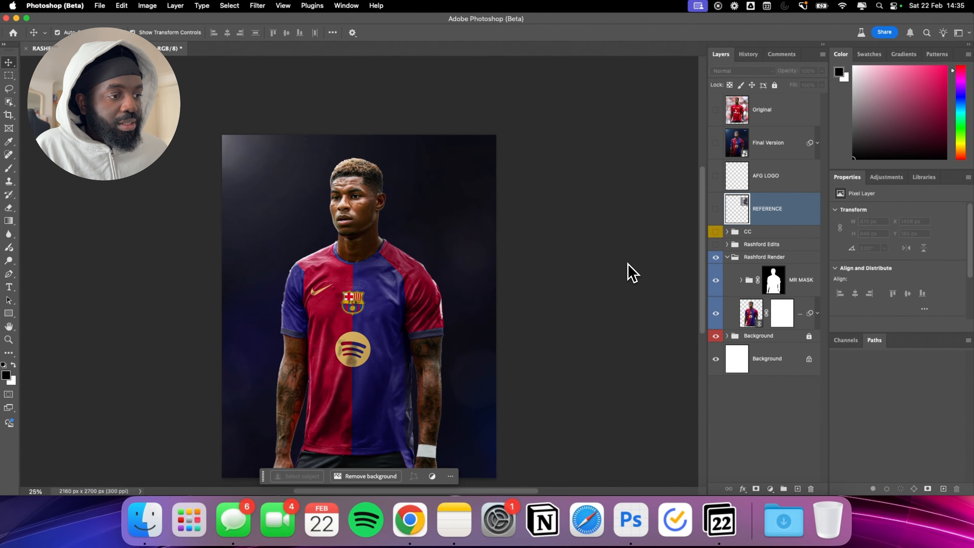
Collapse the Rashford Render group and make the Rashford Edits group visible.
{"action": "left_click", "coordinate": [736, 258]}
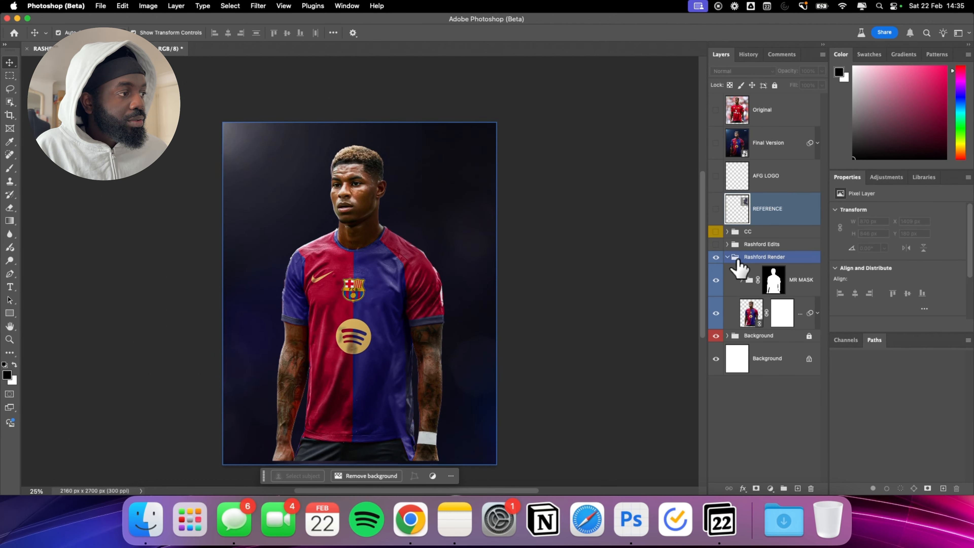
{"action": "left_click", "coordinate": [727, 257]}
{"action": "left_click", "coordinate": [716, 244]}
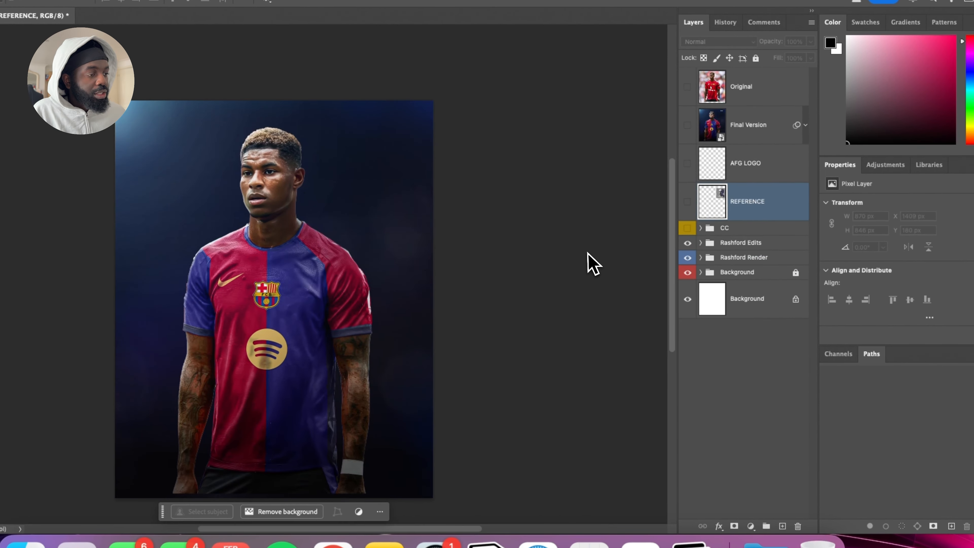
{"action": "key", "text": "super+minus"}
{"action": "key", "text": "super+equal"}
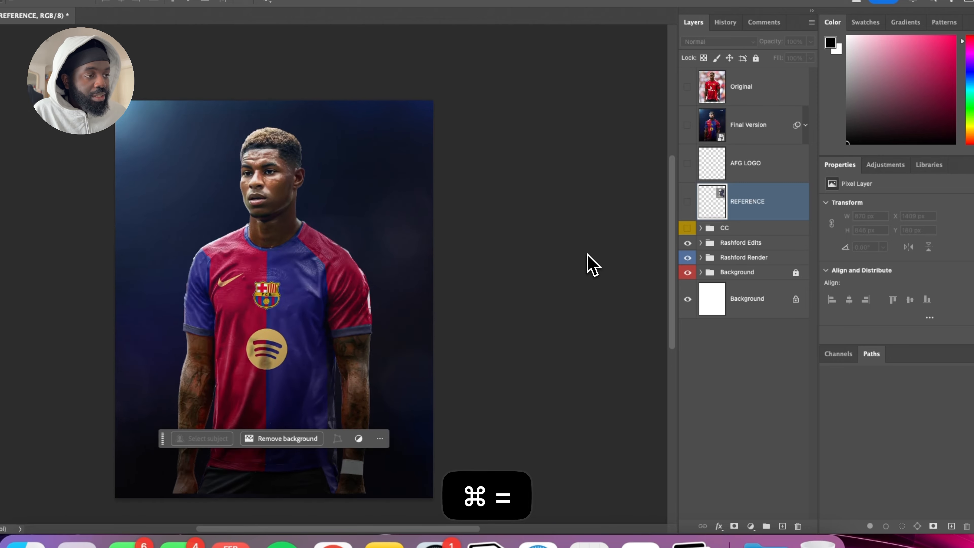
Compare the poster's light and darkening with the Rashford Edits group hidden and shown.
{"action": "left_click", "coordinate": [718, 242]}
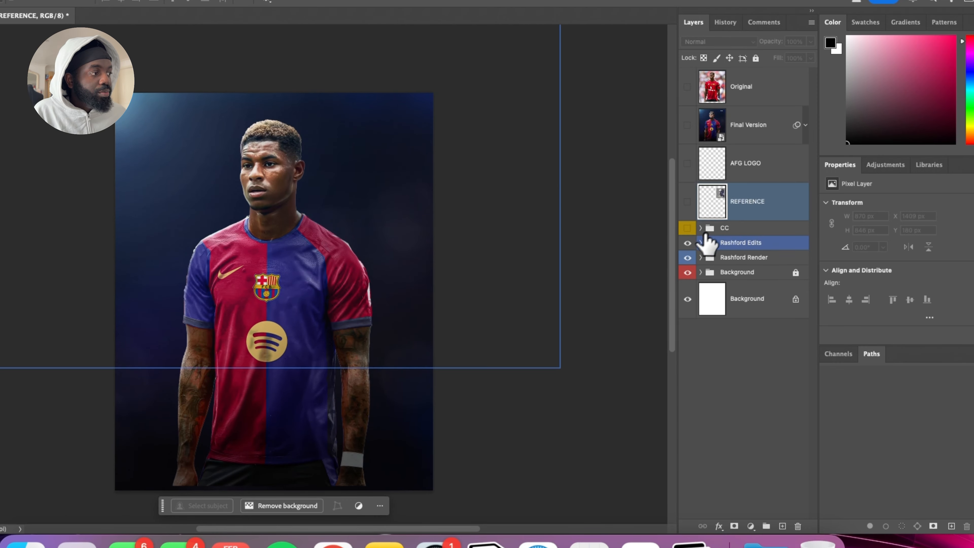
{"action": "left_click", "coordinate": [688, 243]}
{"action": "left_click", "coordinate": [688, 243]}
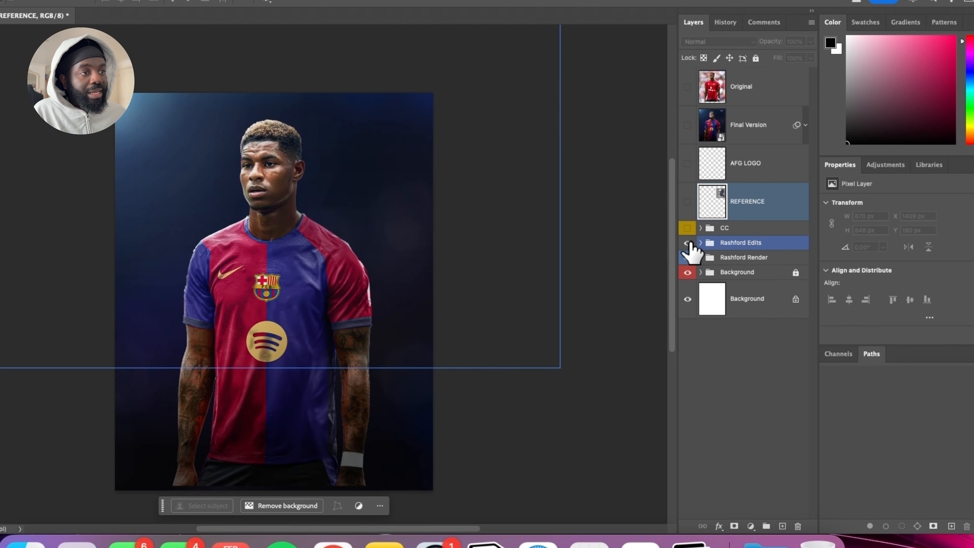
{"action": "left_click", "coordinate": [688, 243]}
{"action": "left_click", "coordinate": [688, 243]}
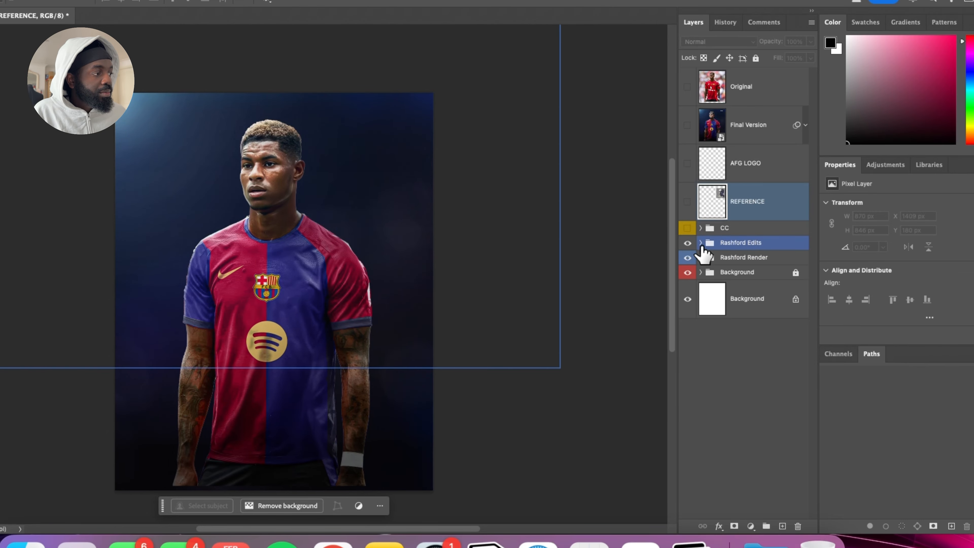
Expand the Rashford Edits group, examine its LIGHT and gradient fill layers, and collapse it.
{"action": "left_click", "coordinate": [701, 242]}
{"action": "left_click", "coordinate": [706, 296]}
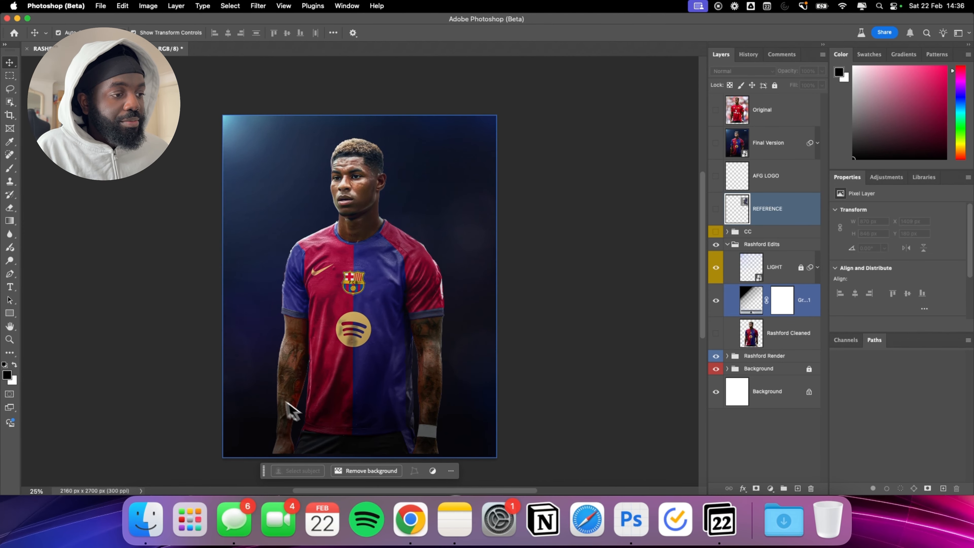
{"action": "left_click", "coordinate": [752, 283]}
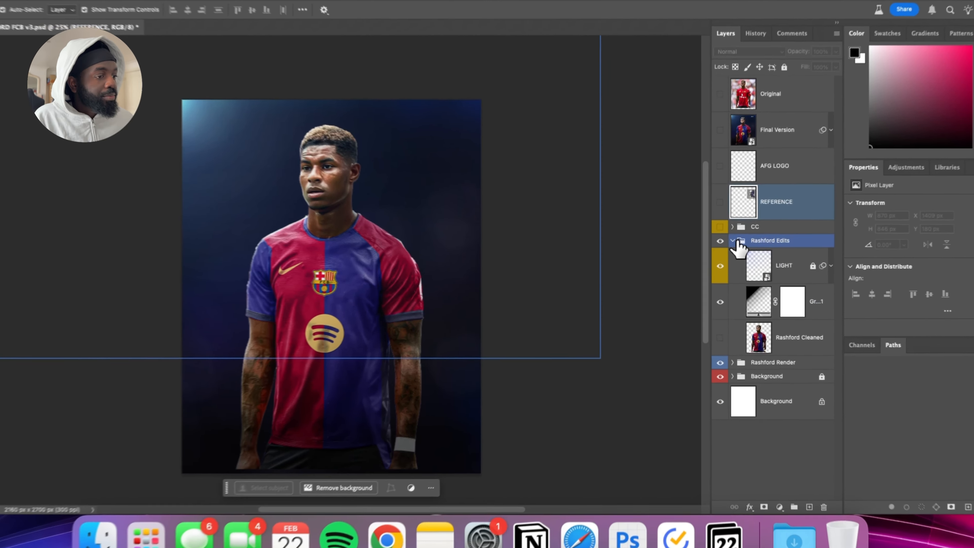
{"action": "left_click", "coordinate": [727, 244]}
Turn on the CC color correction group above the Rashford Edits group and check its effect on the poster.
{"action": "left_click", "coordinate": [716, 231]}
{"action": "left_click", "coordinate": [676, 221]}
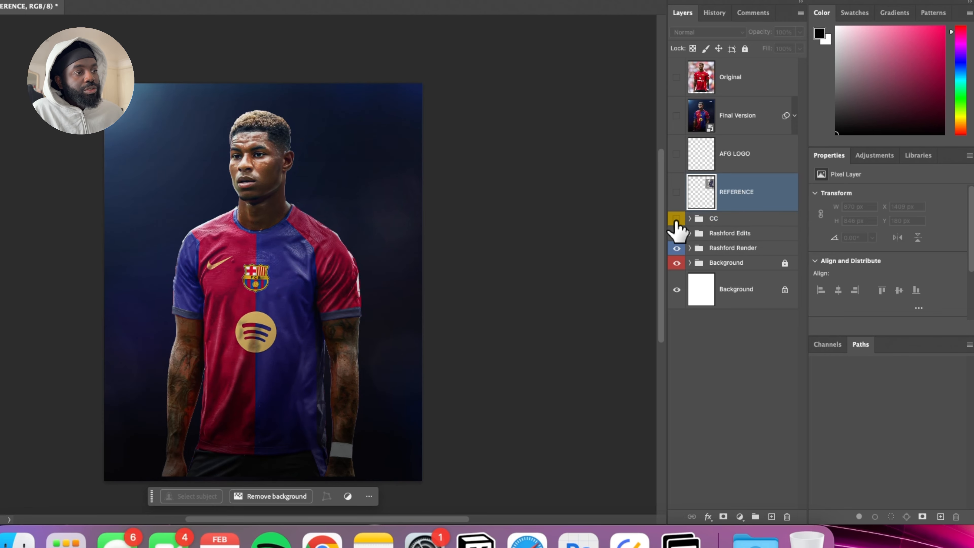
{"action": "left_click", "coordinate": [676, 220]}
{"action": "left_click", "coordinate": [676, 221]}
{"action": "left_click", "coordinate": [676, 221]}
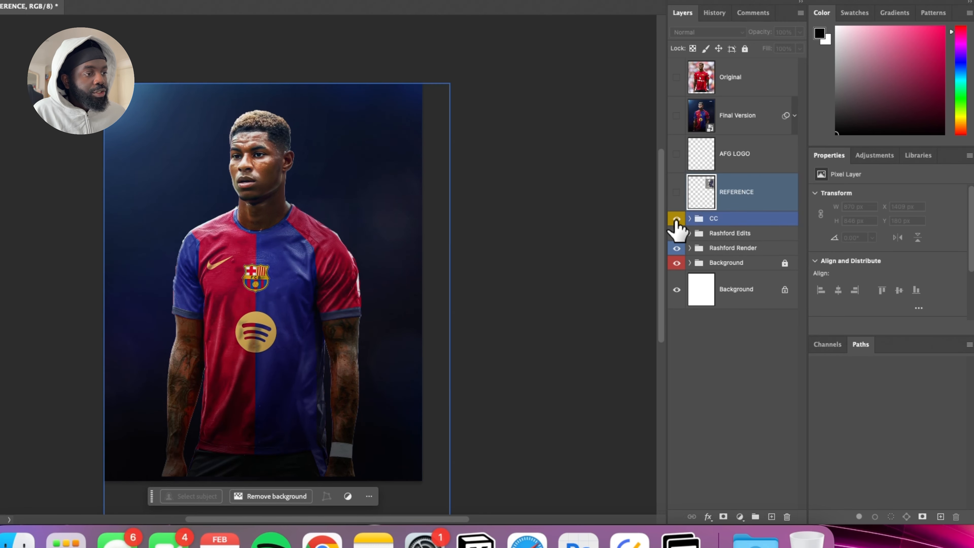
{"action": "key", "text": "super+minus"}
{"action": "key", "text": "super+equal"}
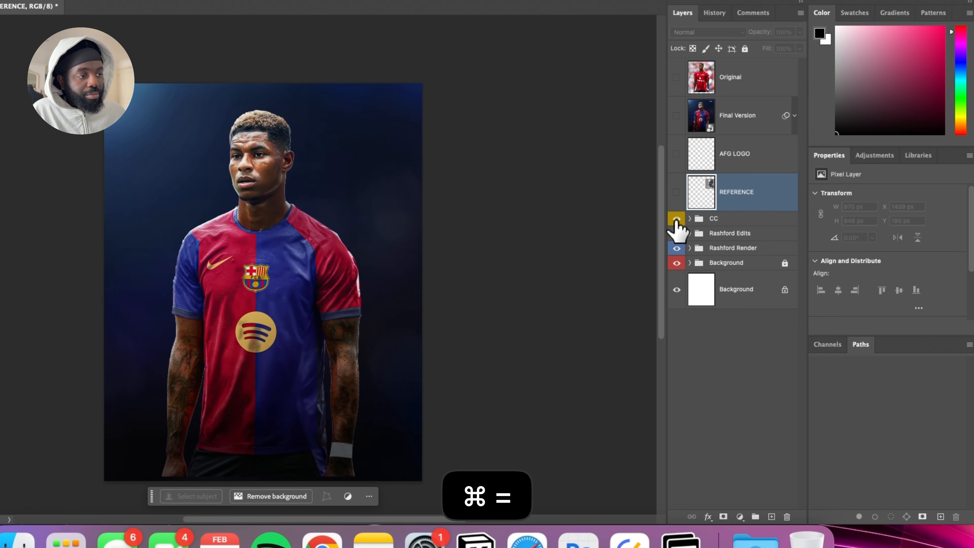
Compare the whole poster's color grading with the CC group off and on again.
{"action": "left_click", "coordinate": [676, 221]}
{"action": "left_click", "coordinate": [676, 221]}
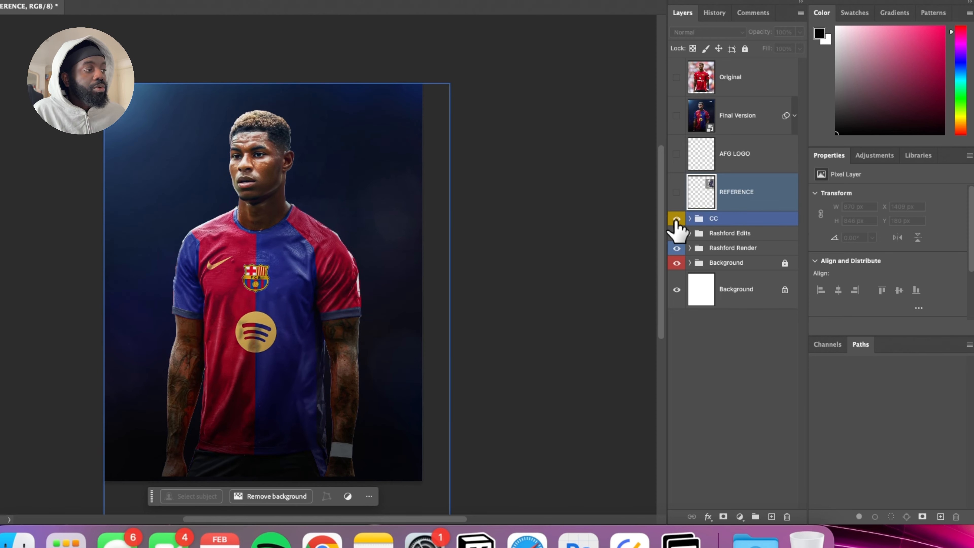
{"action": "left_click", "coordinate": [677, 221]}
{"action": "left_click", "coordinate": [676, 221]}
{"action": "left_click", "coordinate": [676, 221]}
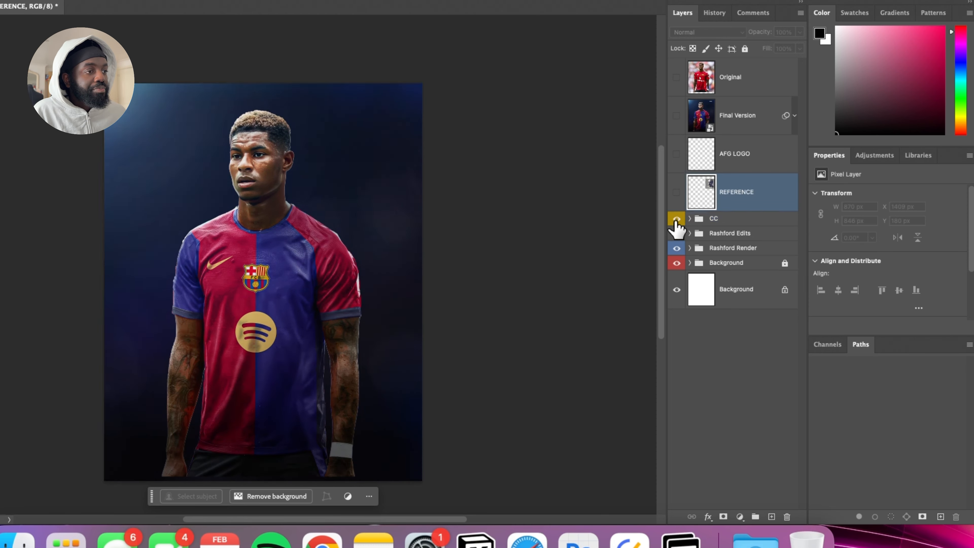
{"action": "left_click", "coordinate": [677, 221]}
Expand the CC group, examine its GRADIENT, color lookup and selective color layers, and collapse it.
{"action": "left_click", "coordinate": [690, 219]}
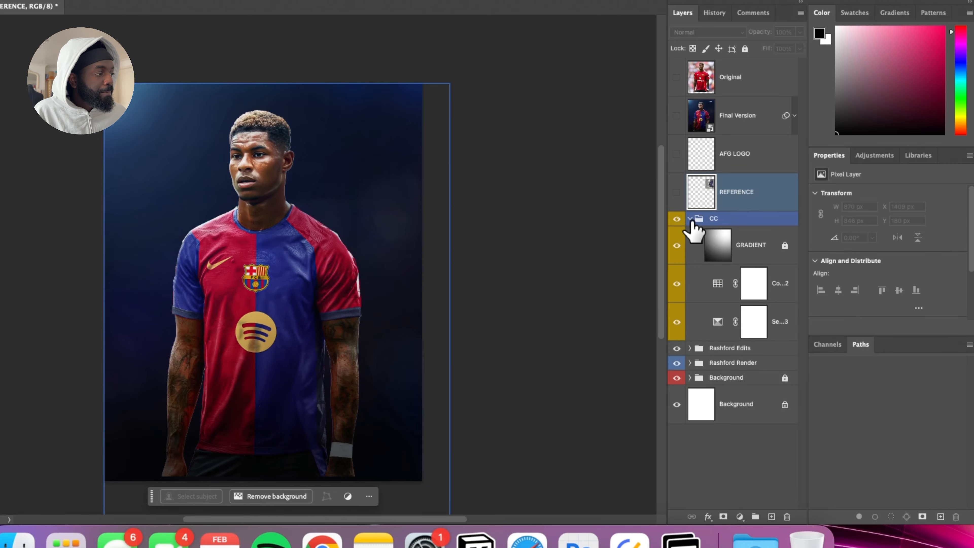
{"action": "left_click", "coordinate": [689, 242]}
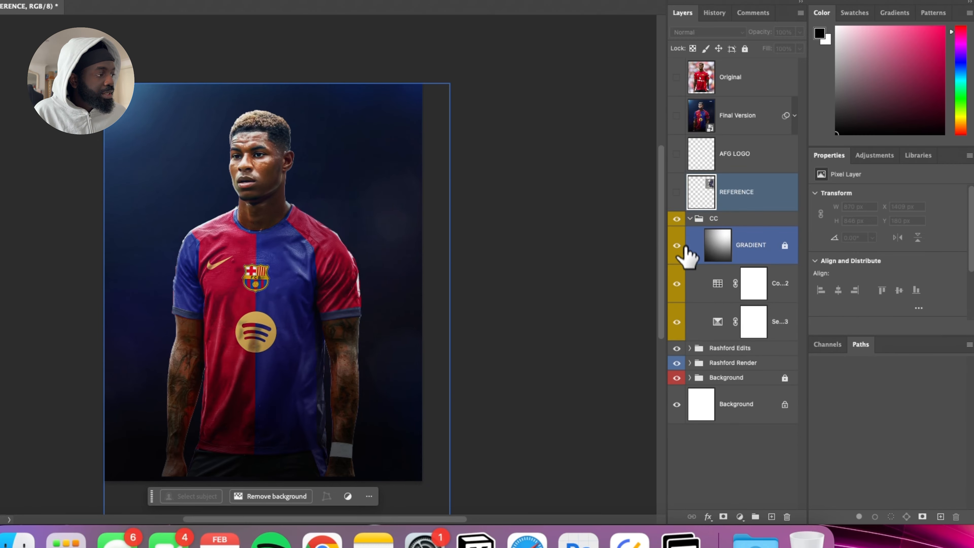
{"action": "left_click", "coordinate": [681, 286]}
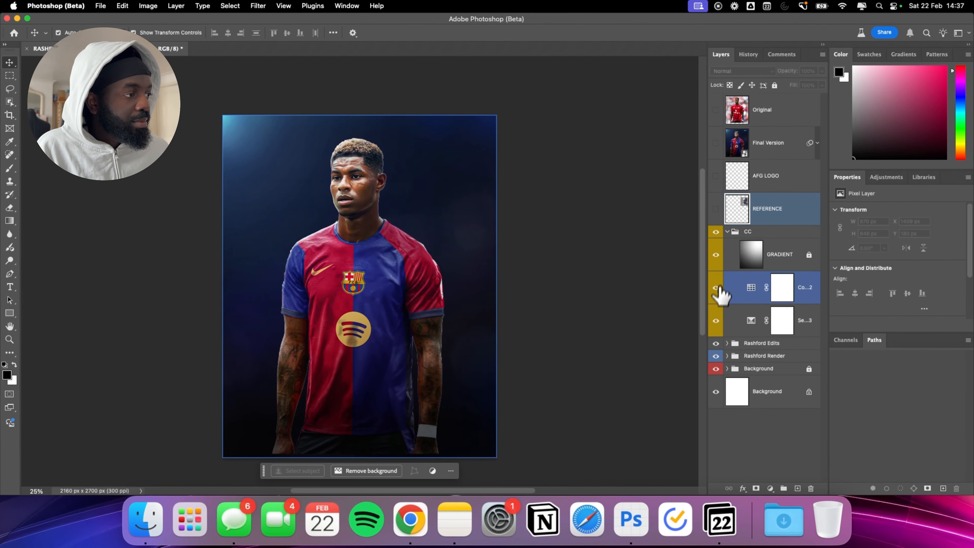
{"action": "left_click", "coordinate": [730, 233]}
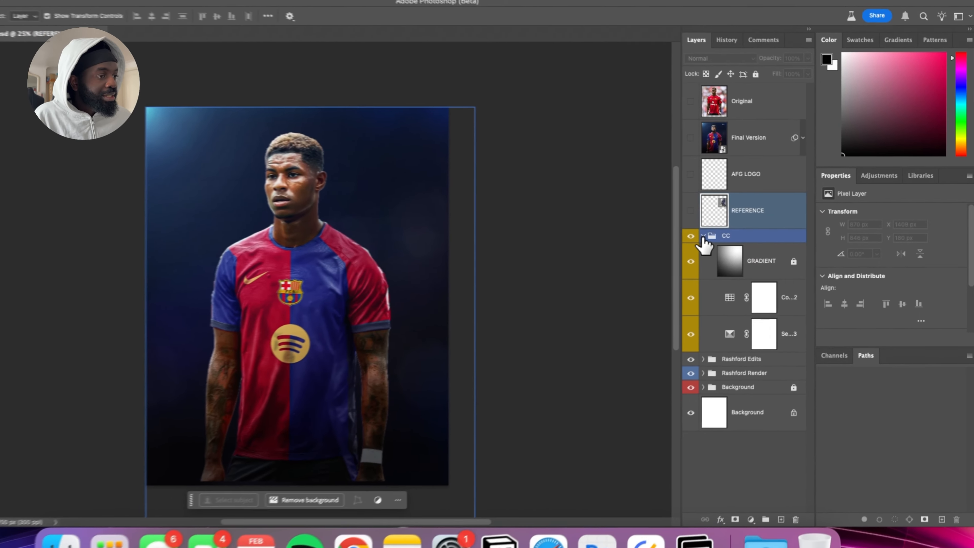
{"action": "left_click", "coordinate": [704, 235]}
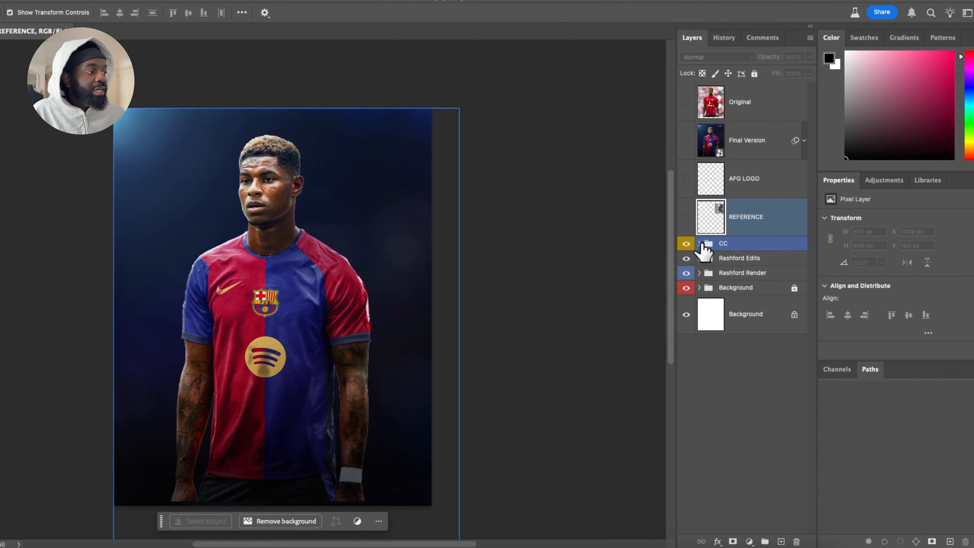
Compare the poster with the CC group's selective color adjustment hidden and shown, and collapse the group.
{"action": "left_click", "coordinate": [700, 243]}
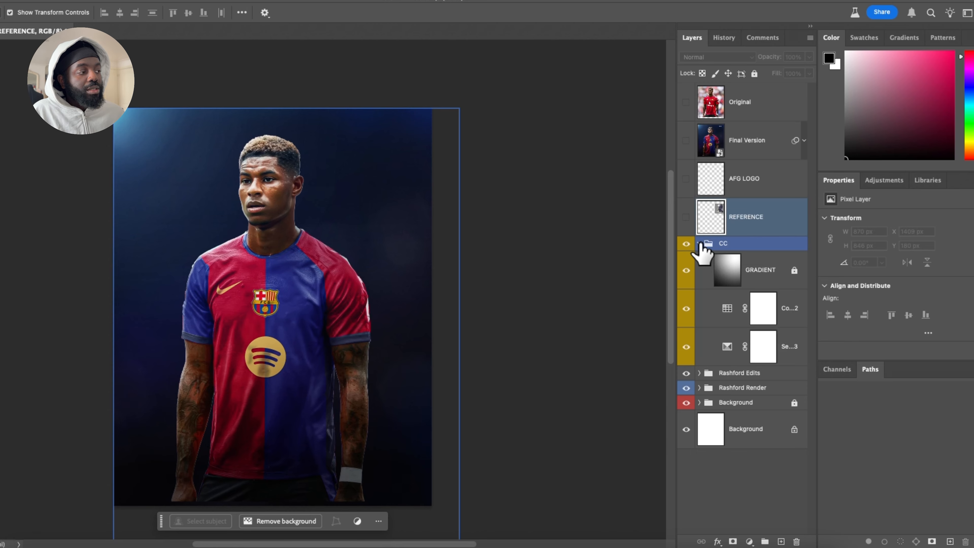
{"action": "left_click", "coordinate": [687, 347]}
{"action": "left_click", "coordinate": [686, 347]}
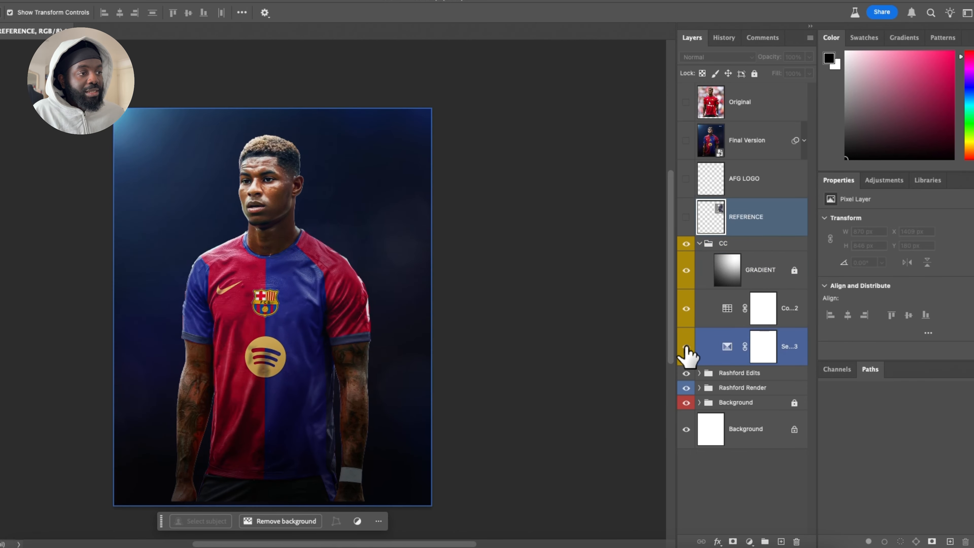
{"action": "left_click", "coordinate": [686, 347]}
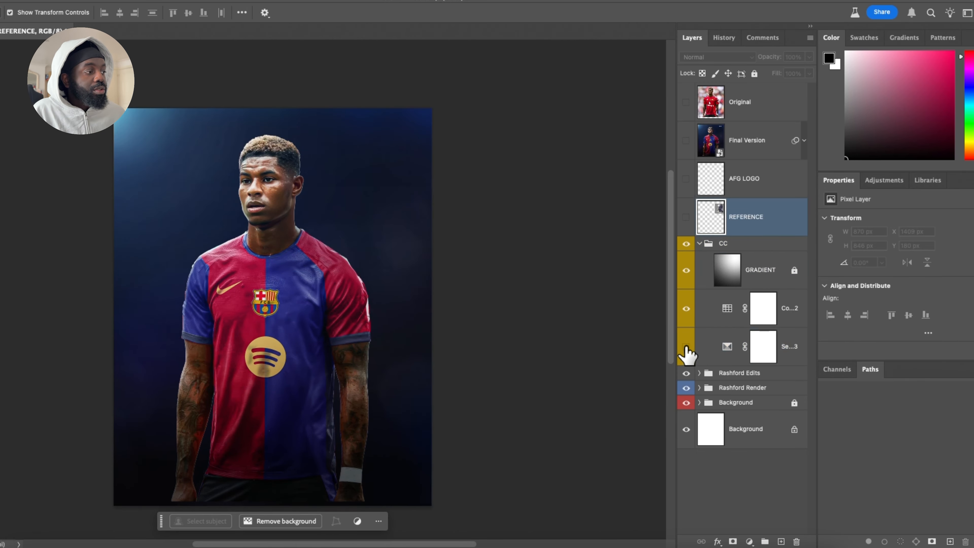
{"action": "left_click", "coordinate": [687, 347]}
{"action": "left_click", "coordinate": [686, 347]}
{"action": "left_click", "coordinate": [686, 347]}
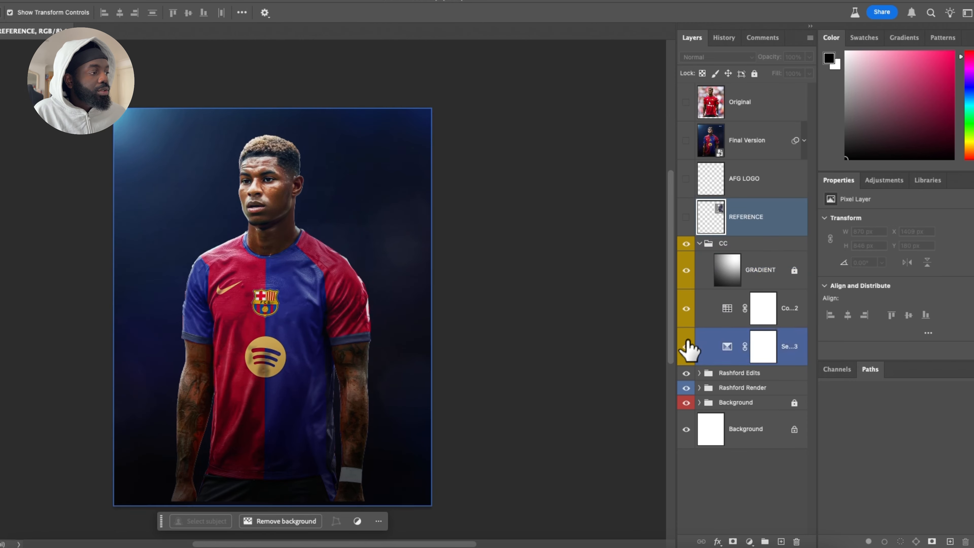
{"action": "left_click", "coordinate": [687, 347]}
{"action": "left_click", "coordinate": [700, 244]}
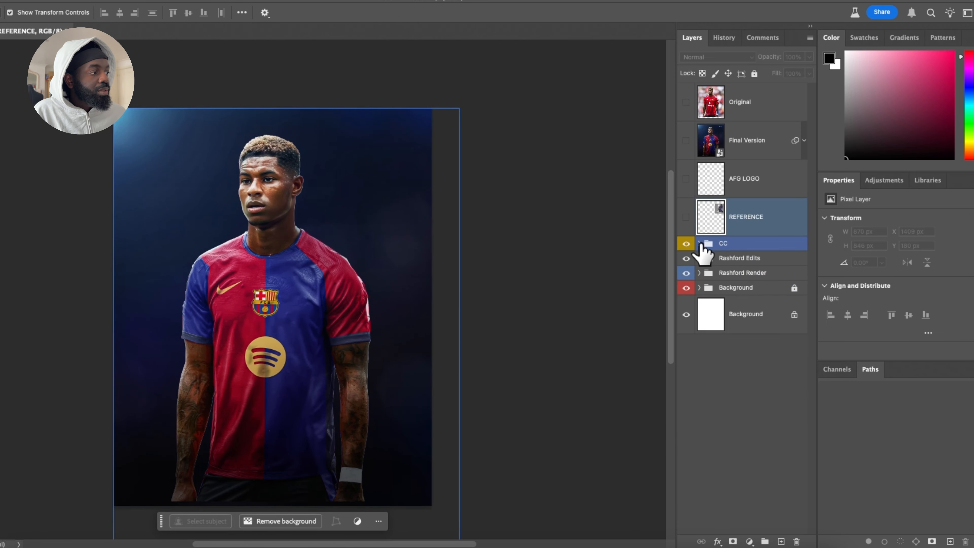
Toggle the REFERENCE layer on and off, show the AFG LOGO layer, and deselect all layers.
{"action": "left_click", "coordinate": [687, 217]}
{"action": "left_click", "coordinate": [687, 217]}
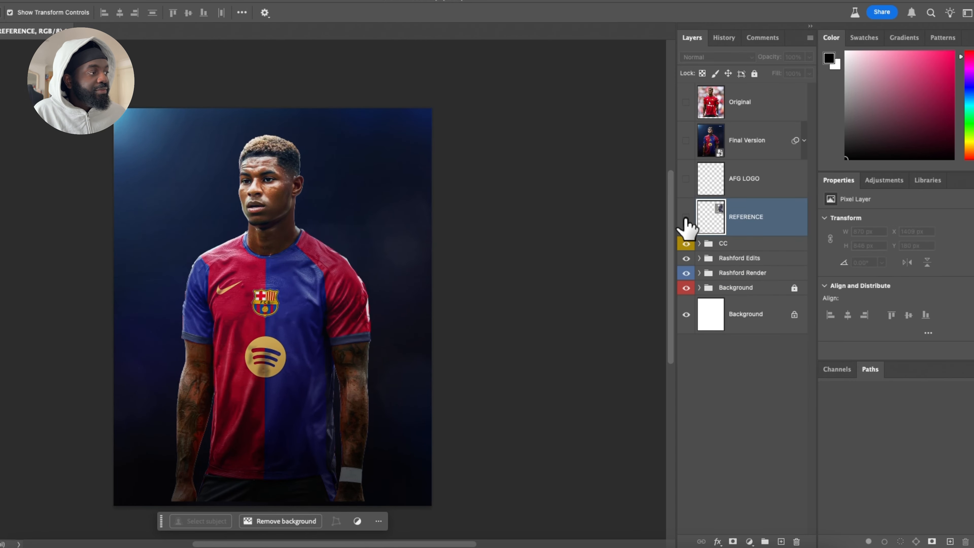
{"action": "left_click", "coordinate": [686, 179]}
{"action": "left_click", "coordinate": [585, 276]}
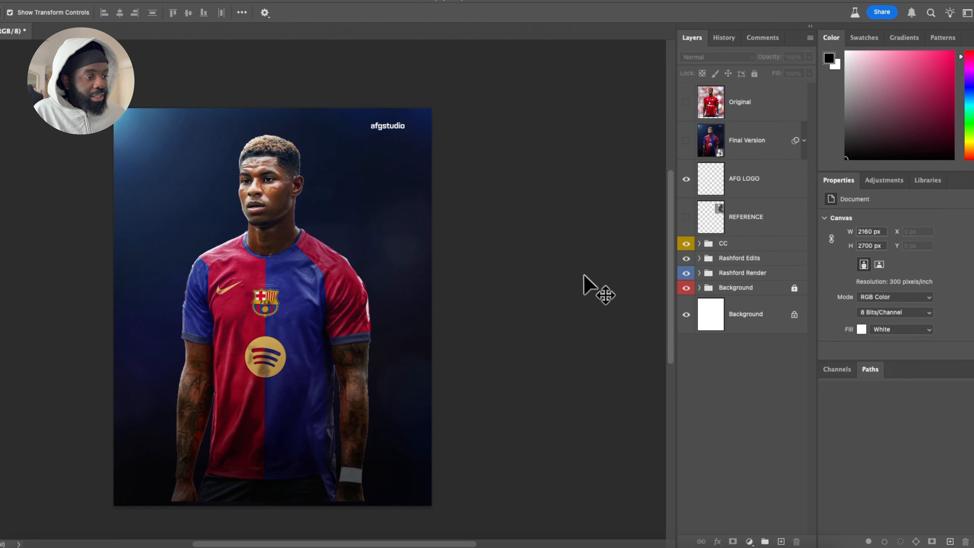
Show the Final Version layer and compare it with the Original Manchester United photo, leaving the original hidden.
{"action": "left_click", "coordinate": [685, 148]}
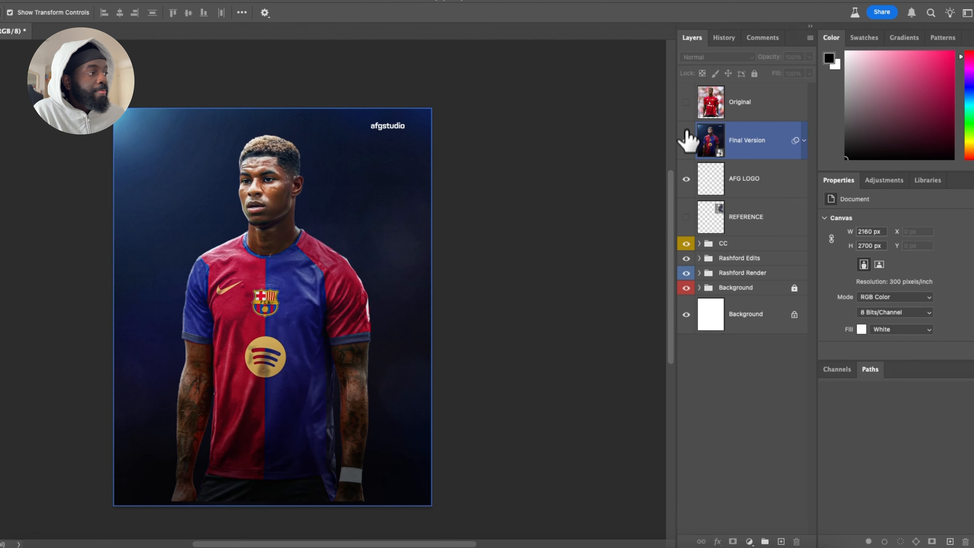
{"action": "left_click", "coordinate": [686, 102]}
{"action": "left_click", "coordinate": [686, 102]}
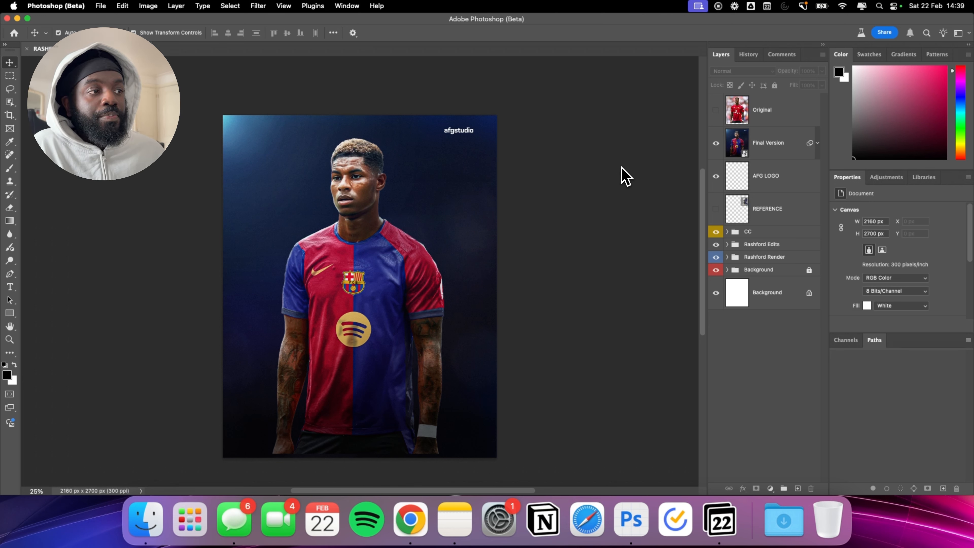
{"action": "scroll", "coordinate": [623, 164], "scroll_direction": "up", "scroll_amount": 1}
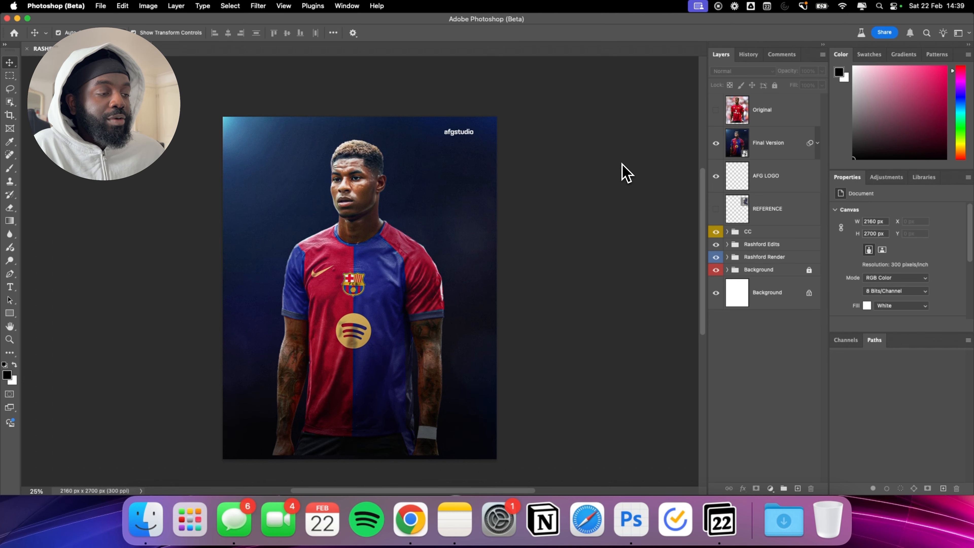
{"action": "scroll", "coordinate": [622, 163], "scroll_direction": "down", "scroll_amount": 1}
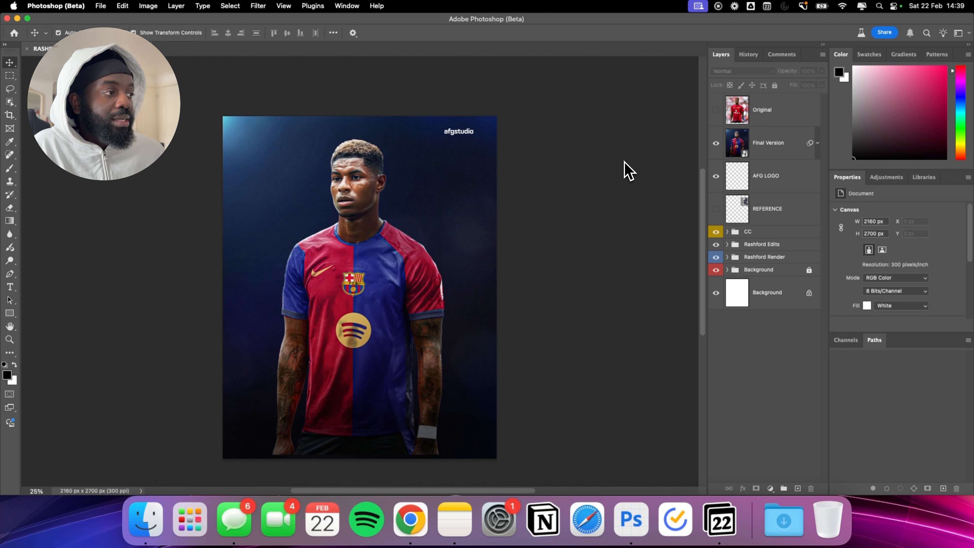